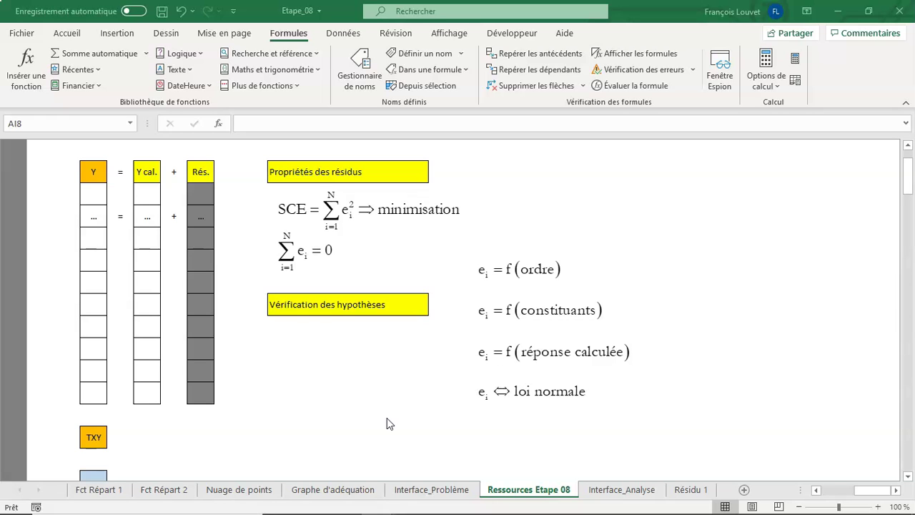
Check the Y cal. and Rés. cells, then show the 'Graphe d'adéquation' Burning Rate scatter chart
{"action": "left_click", "coordinate": [146, 235]}
{"action": "left_click", "coordinate": [146, 235]}
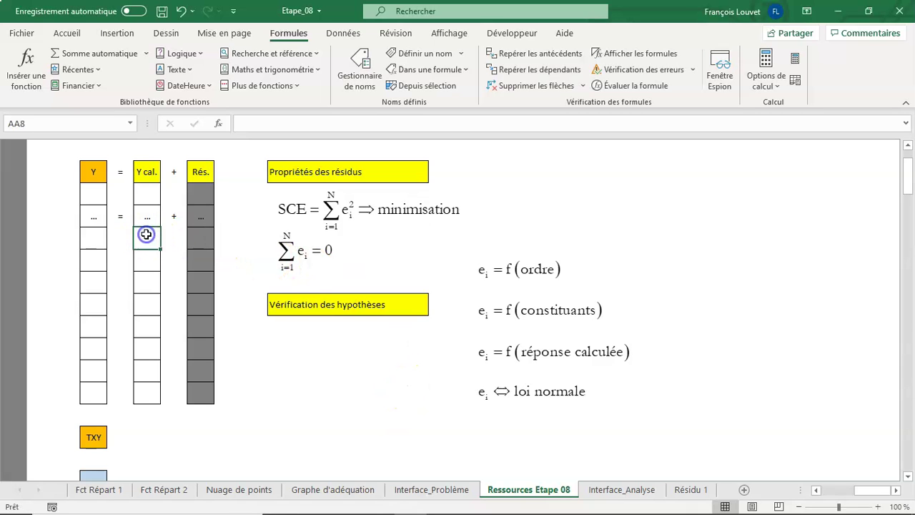
{"action": "left_click", "coordinate": [195, 238]}
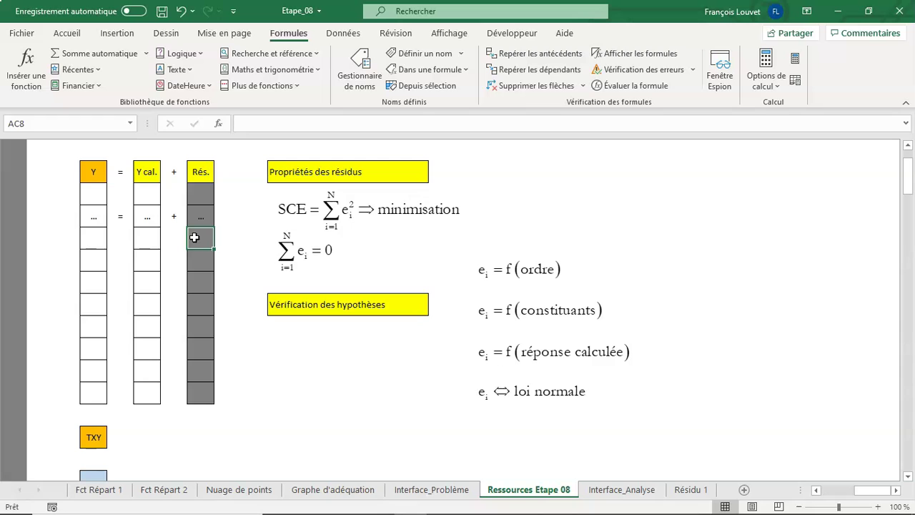
{"action": "left_click", "coordinate": [148, 242]}
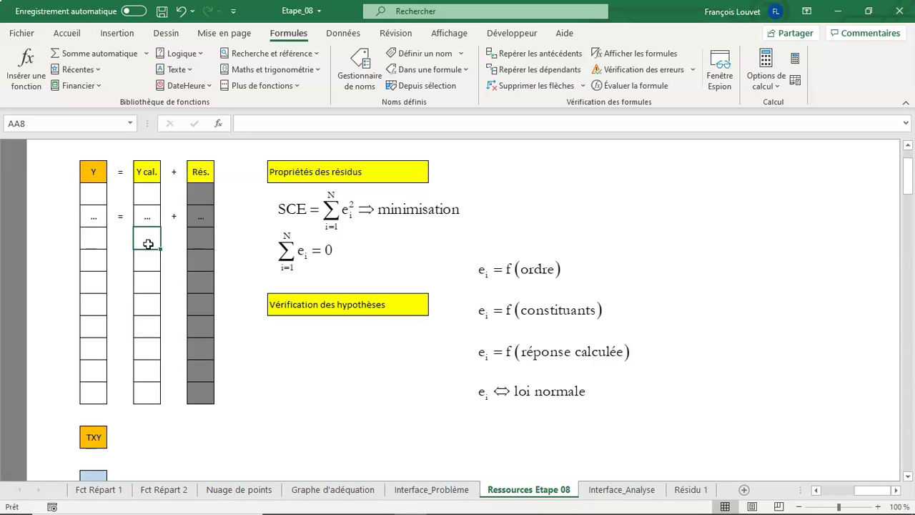
{"action": "left_click", "coordinate": [331, 491]}
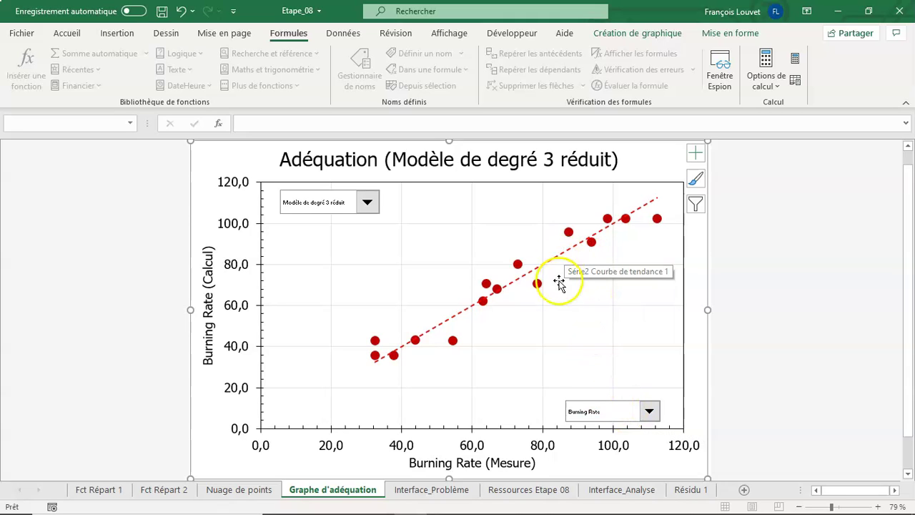
Go back to the 'Ressources Etape 08' sheet with the residual hypothesis checks
{"action": "left_click", "coordinate": [522, 493]}
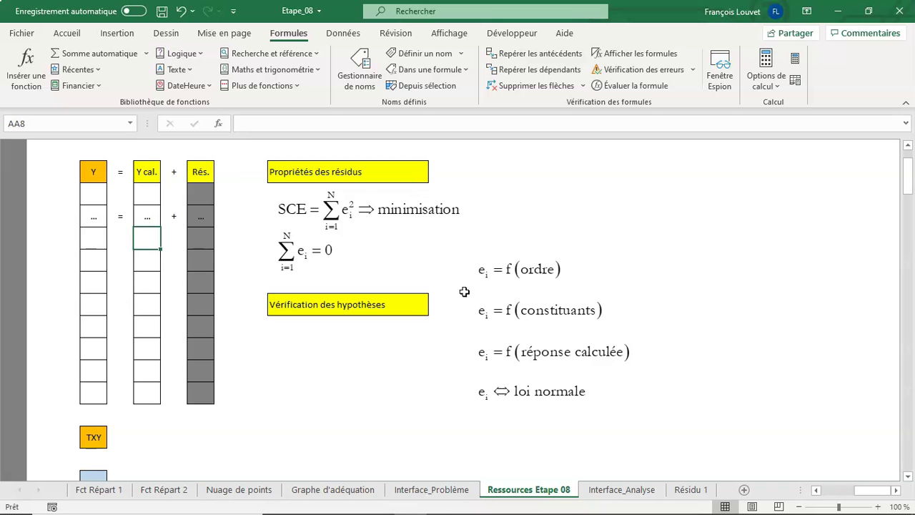
On Interface_Problème, select P6:P20 to confirm it is named ORDER, then go to Interface_Analyse
{"action": "left_click", "coordinate": [443, 492]}
{"action": "scroll", "coordinate": [645, 427], "scroll_direction": "up", "scroll_amount": 2}
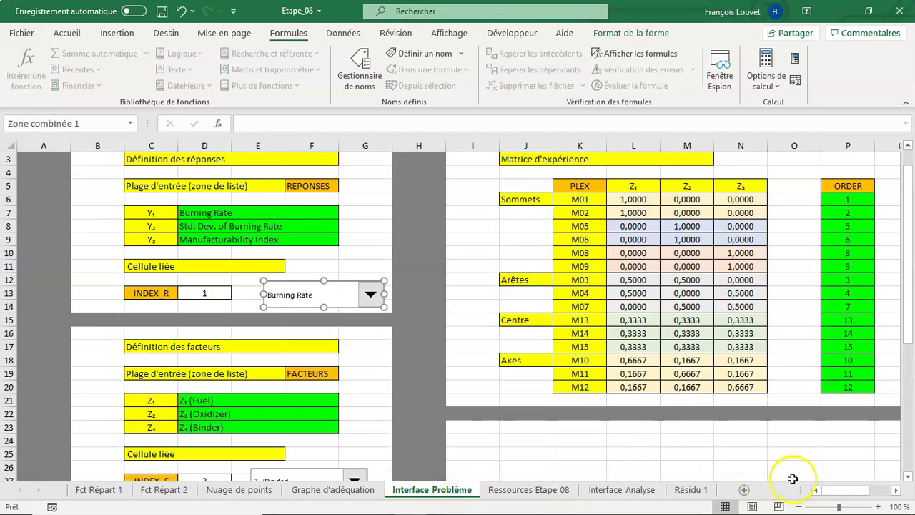
{"action": "left_click", "coordinate": [895, 491]}
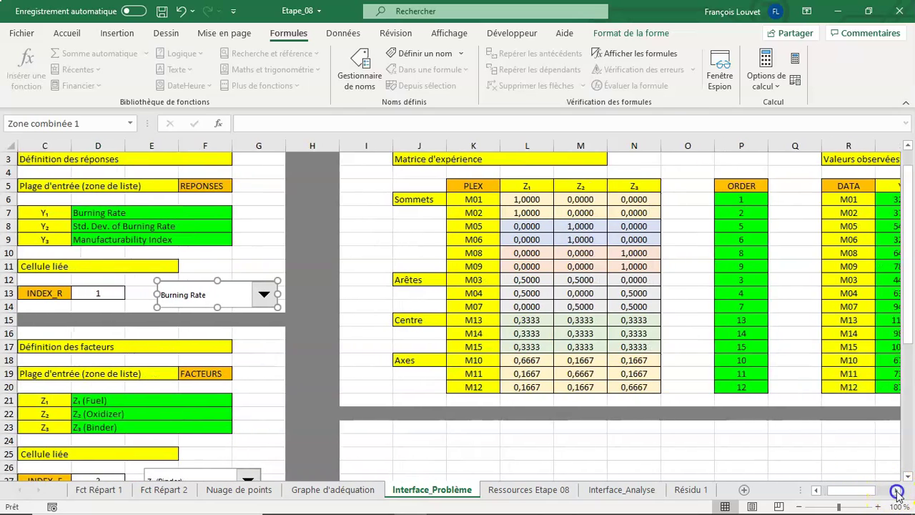
{"action": "scroll", "coordinate": [838, 468], "scroll_direction": "up", "scroll_amount": 1}
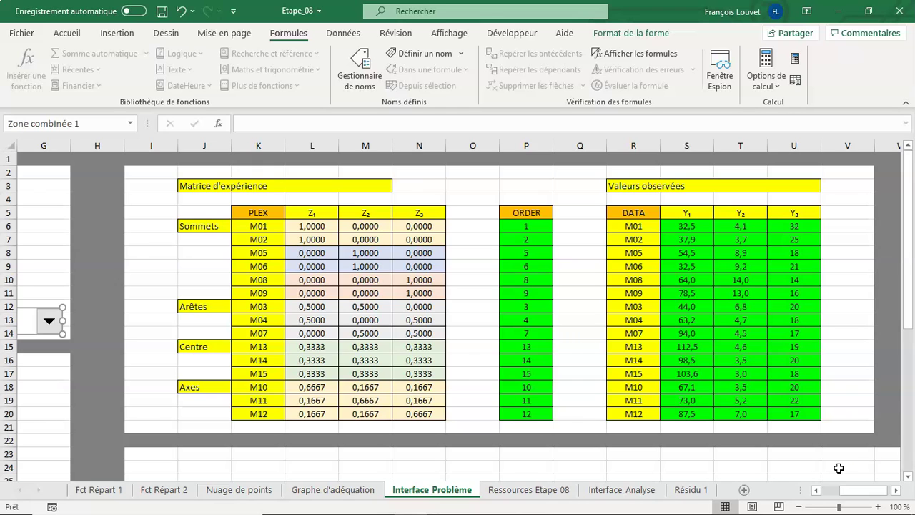
{"action": "mouse_move", "coordinate": [529, 227]}
{"action": "left_mouse_down"}
{"action": "mouse_move", "coordinate": [518, 282]}
{"action": "mouse_move", "coordinate": [521, 415]}
{"action": "left_mouse_up"}
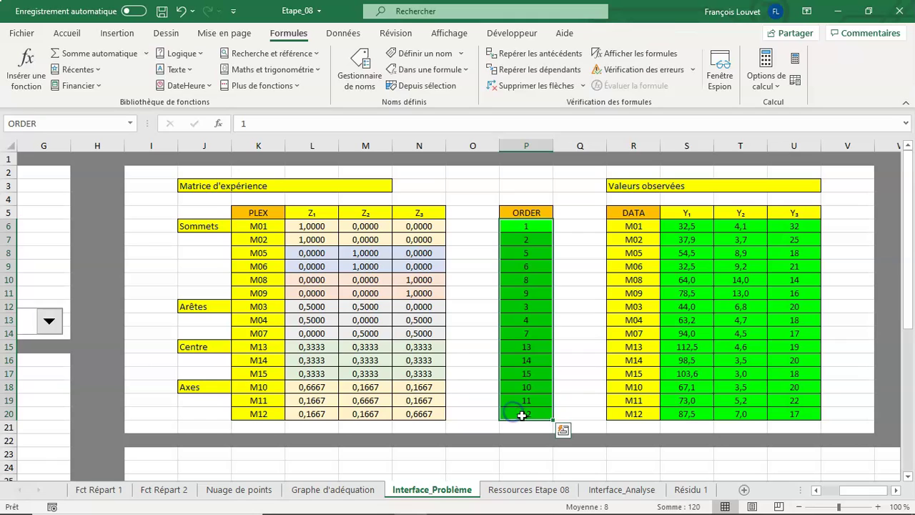
{"action": "left_click", "coordinate": [579, 403]}
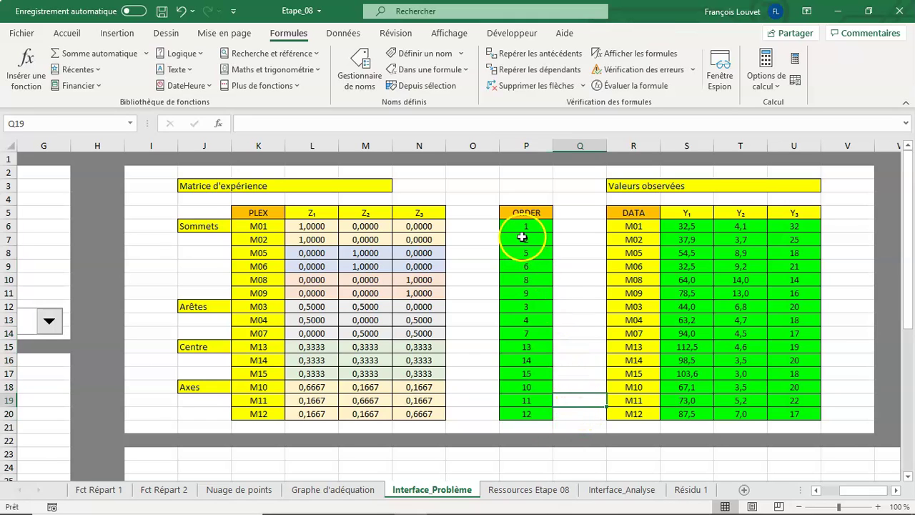
{"action": "left_click_drag", "start_coordinate": [526, 228], "coordinate": [532, 413]}
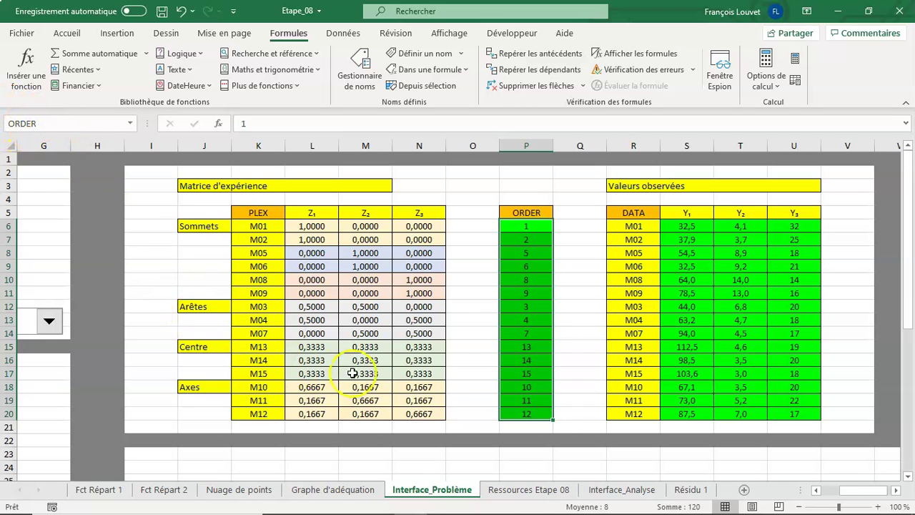
{"action": "left_click", "coordinate": [610, 492]}
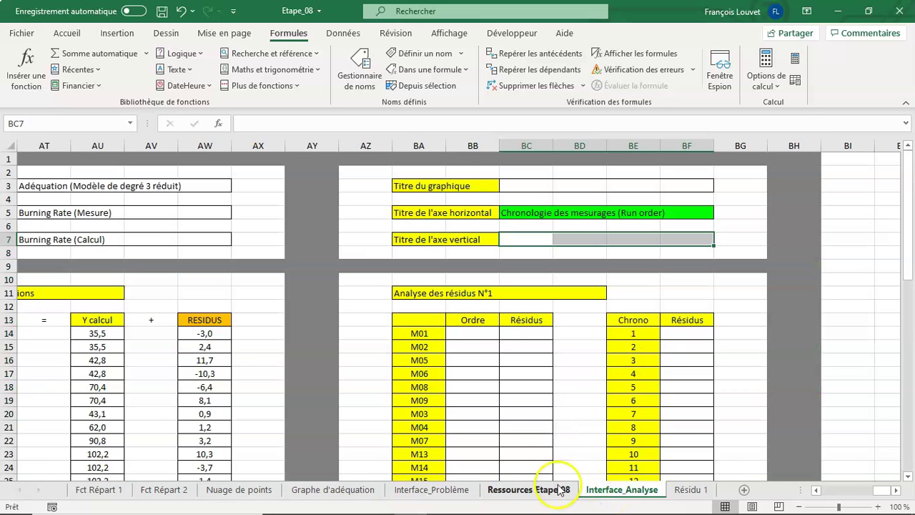
Name the residual values AW14:AW28 'RESIDUS', then select the Résidus cells BC14:BC28
{"action": "scroll", "coordinate": [378, 407], "scroll_direction": "down", "scroll_amount": 1}
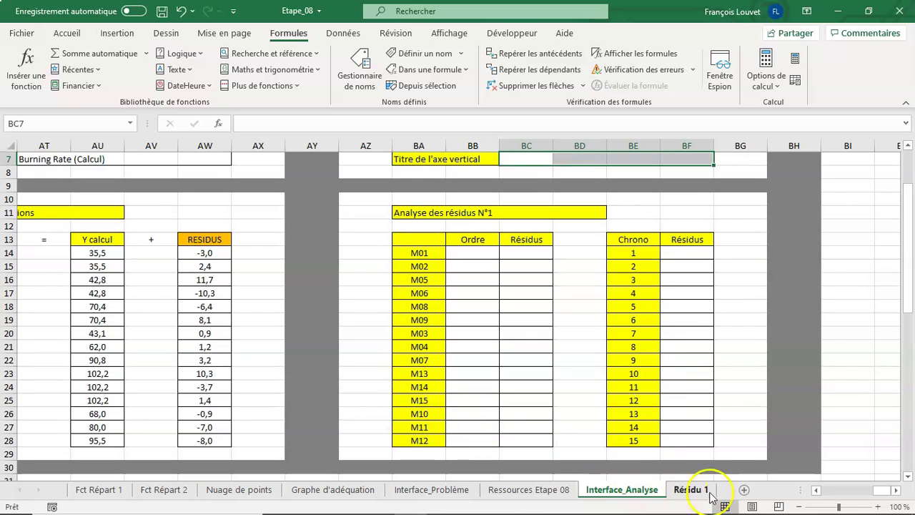
{"action": "left_click", "coordinate": [815, 490]}
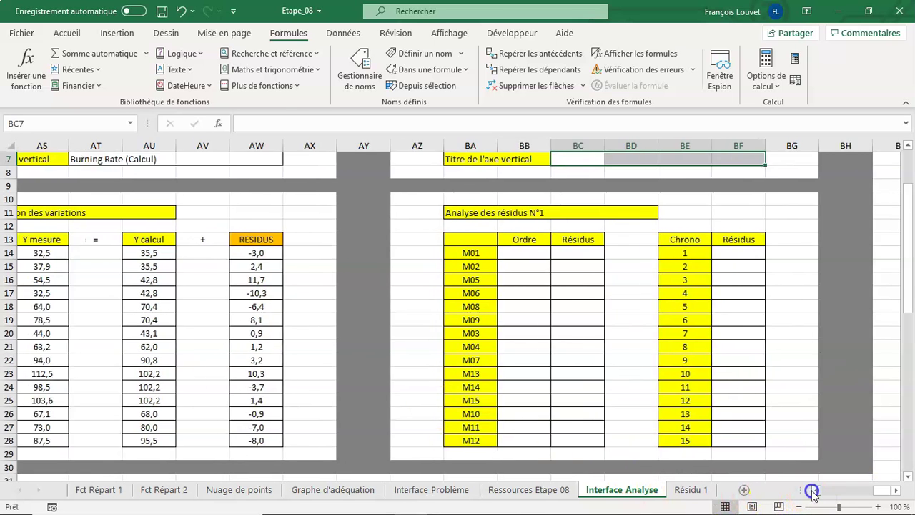
{"action": "left_click_drag", "start_coordinate": [419, 253], "coordinate": [413, 442]}
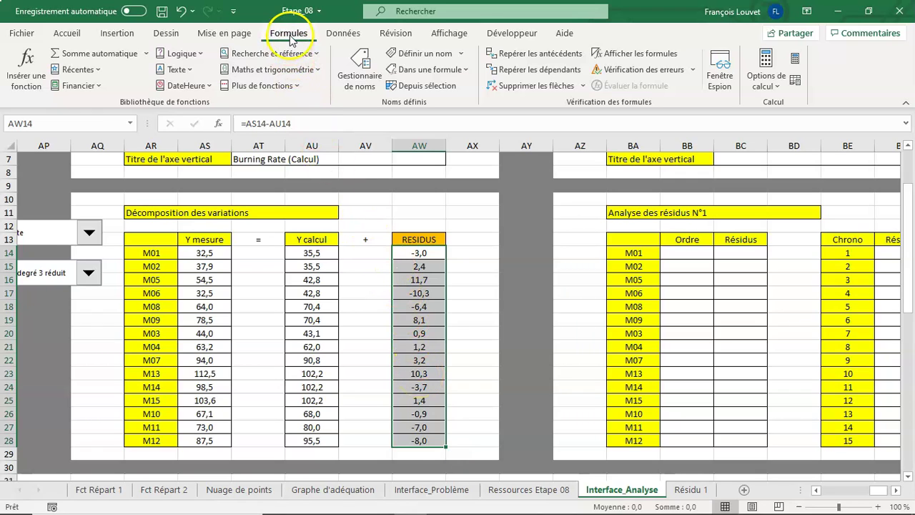
{"action": "left_click", "coordinate": [415, 56]}
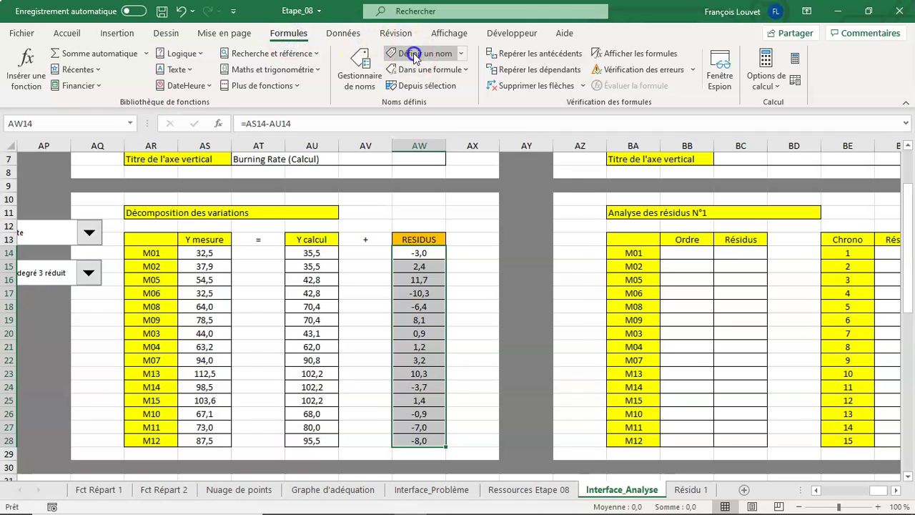
{"action": "left_click", "coordinate": [501, 331]}
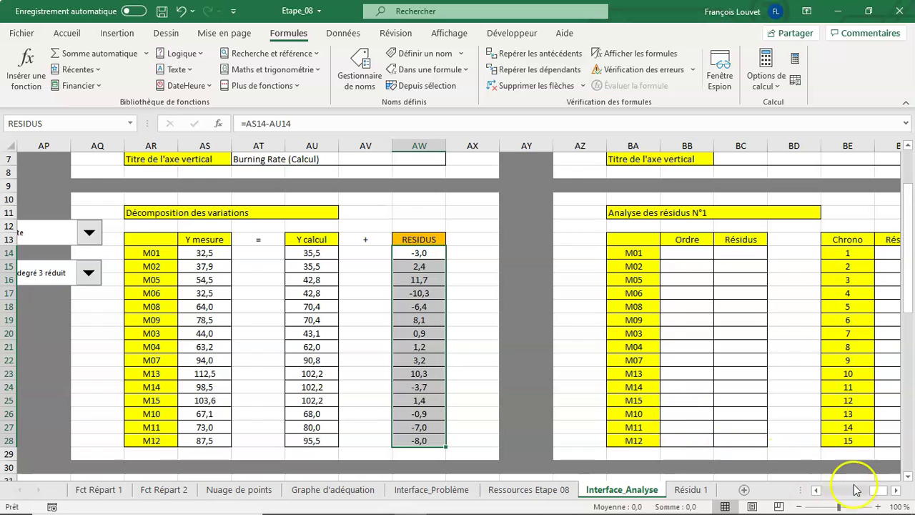
{"action": "left_click", "coordinate": [895, 490]}
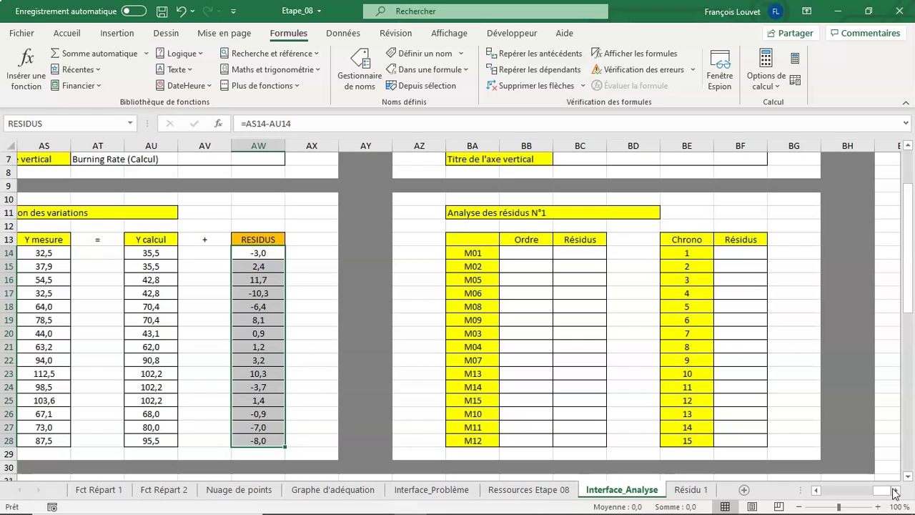
{"action": "left_click_drag", "start_coordinate": [586, 253], "coordinate": [590, 442]}
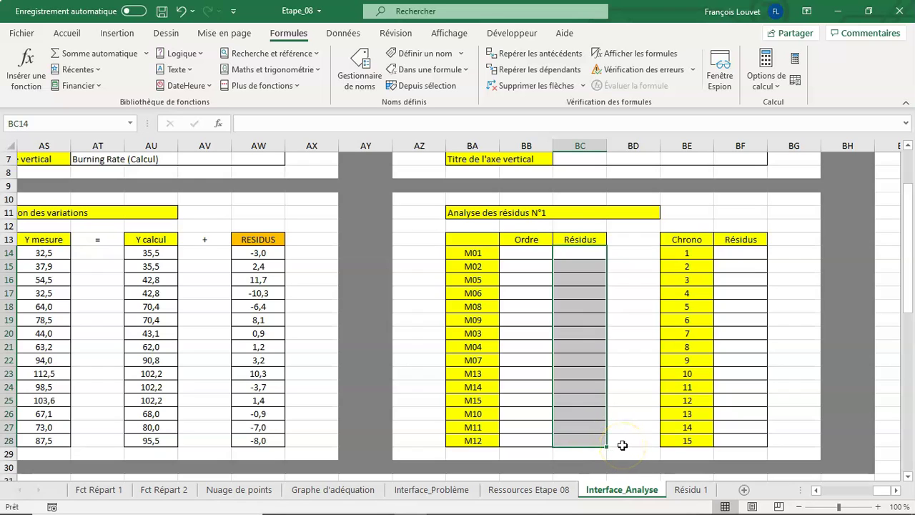
Enter array formulas {=RESIDUS} in BC14:BC28 and {=ORDER} in BB14:BB28
{"action": "type", "text": "="}
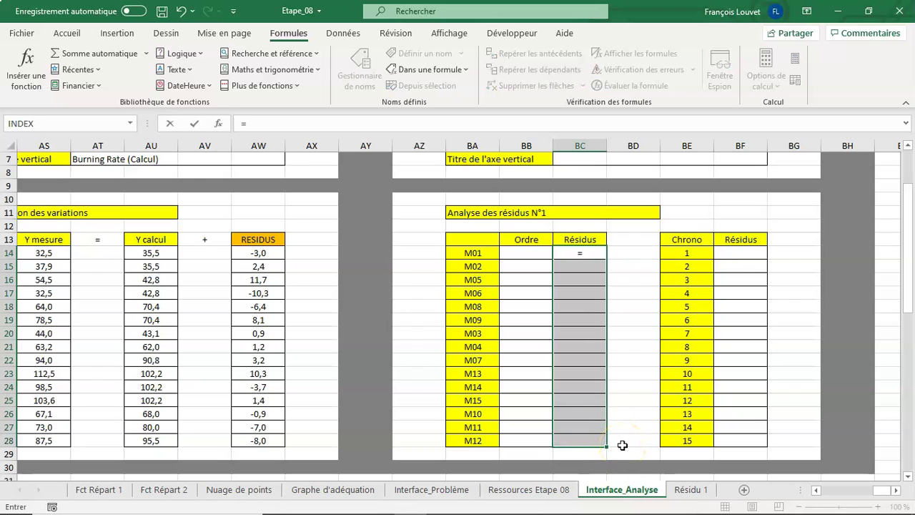
{"action": "type", "text": "RESIDUS"}
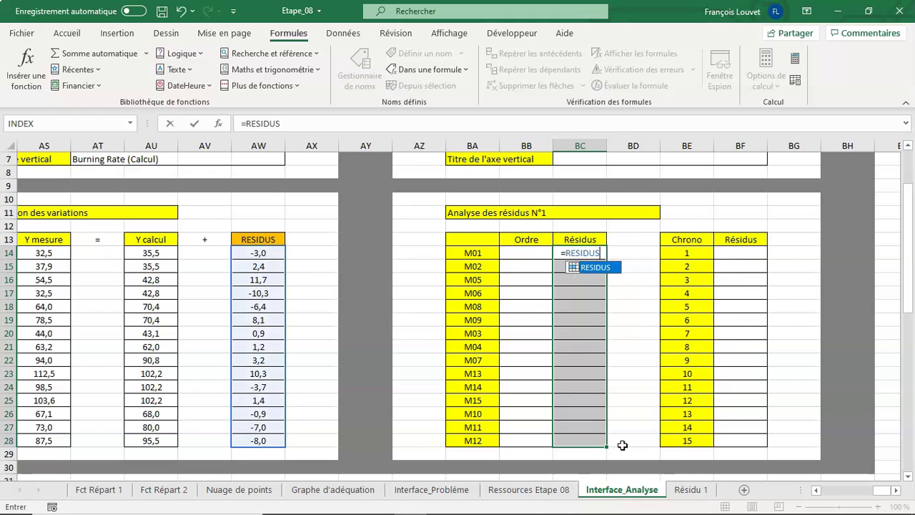
{"action": "key", "text": "ctrl+shift+Return"}
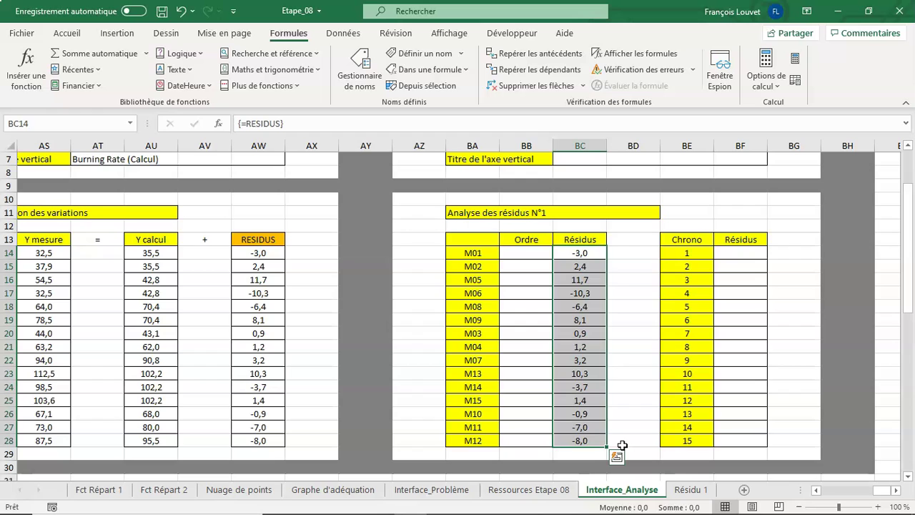
{"action": "left_click_drag", "start_coordinate": [526, 253], "coordinate": [526, 437]}
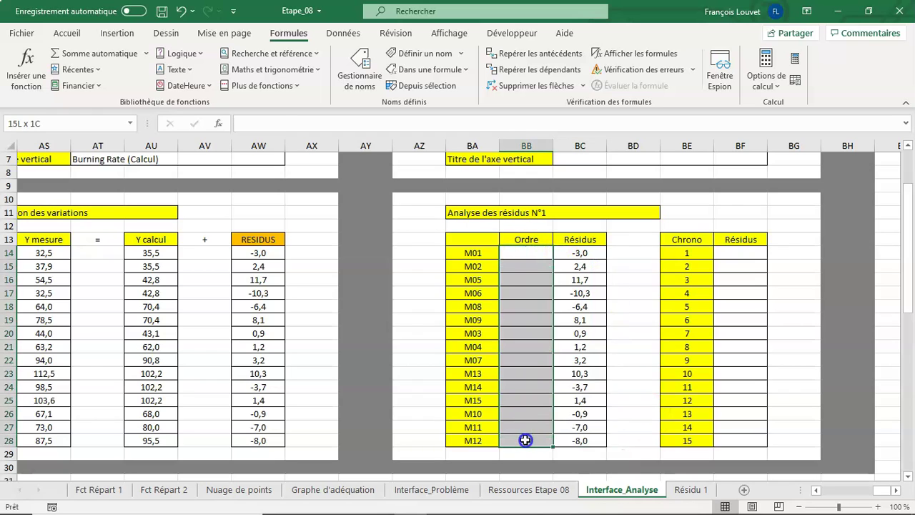
{"action": "scroll", "coordinate": [629, 394], "scroll_direction": "up", "scroll_amount": 1}
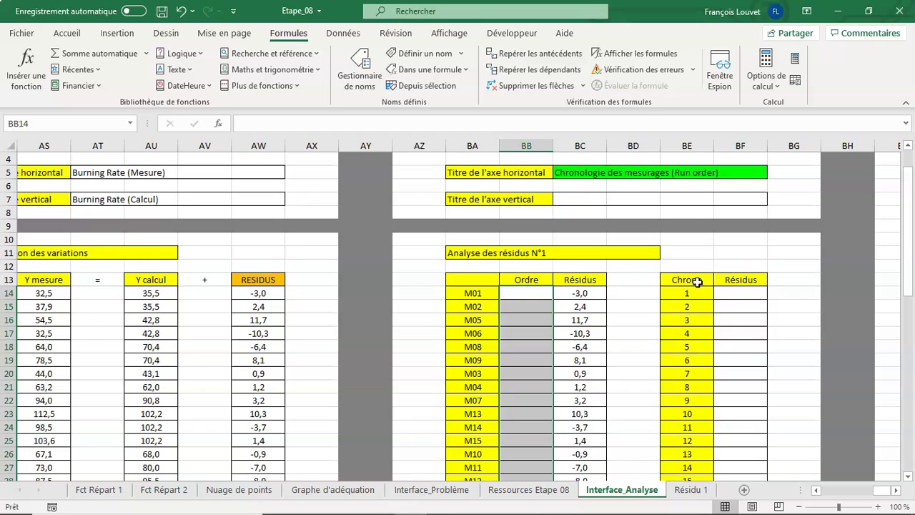
{"action": "type", "text": "="}
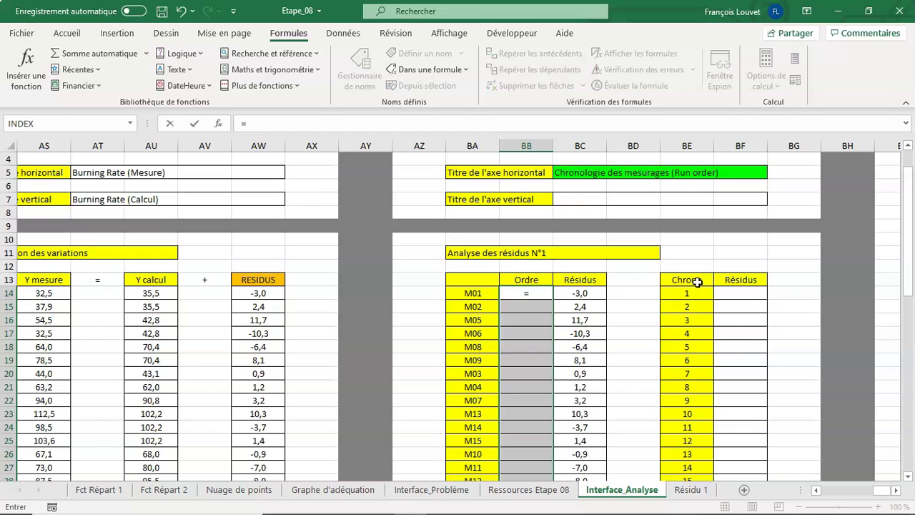
{"action": "type", "text": "ORDER"}
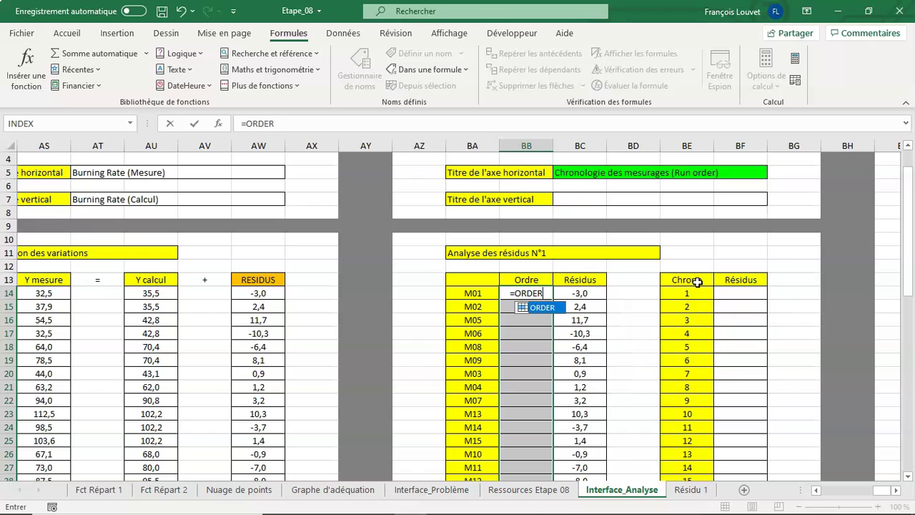
{"action": "key", "text": "ctrl+shift+Return"}
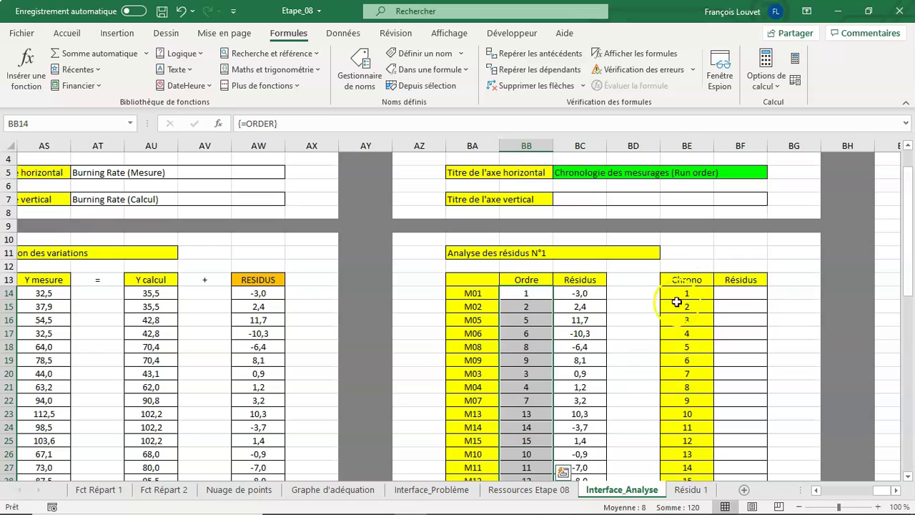
{"action": "left_click", "coordinate": [635, 321]}
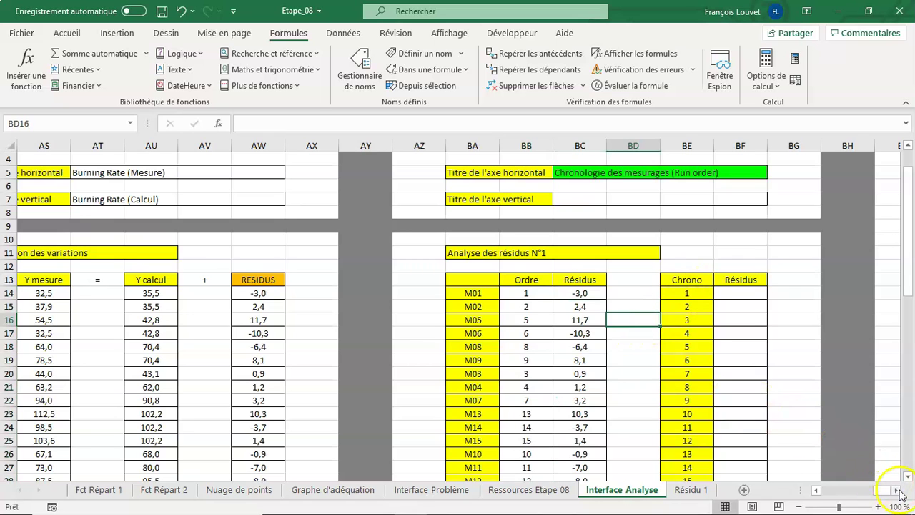
{"action": "left_click", "coordinate": [896, 490]}
{"action": "left_click", "coordinate": [895, 489]}
{"action": "scroll", "coordinate": [839, 453], "scroll_direction": "down", "scroll_amount": 1}
{"action": "scroll", "coordinate": [839, 453], "scroll_direction": "down", "scroll_amount": 1}
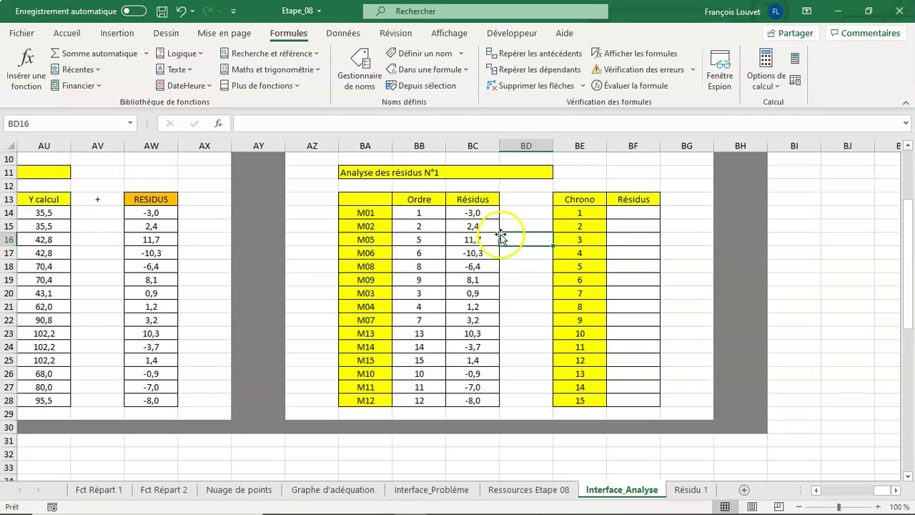
{"action": "left_click_drag", "start_coordinate": [580, 212], "coordinate": [588, 401]}
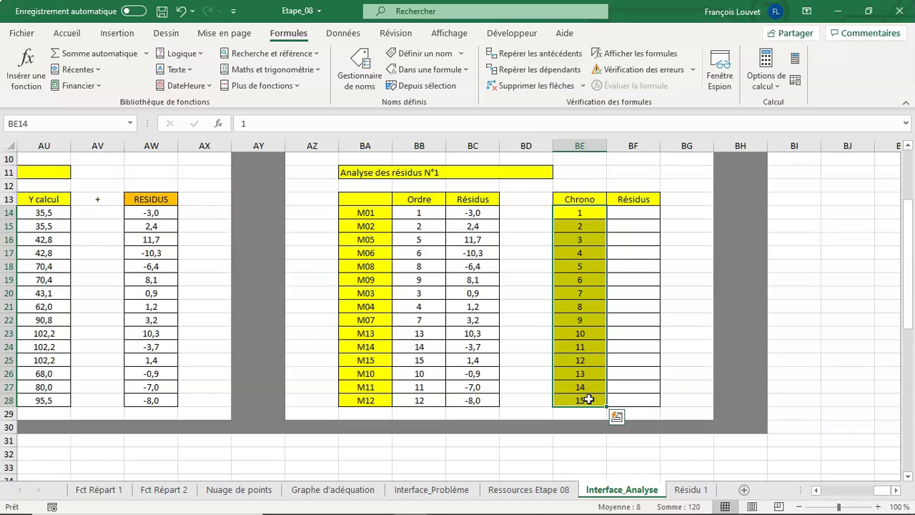
{"action": "left_click", "coordinate": [630, 213]}
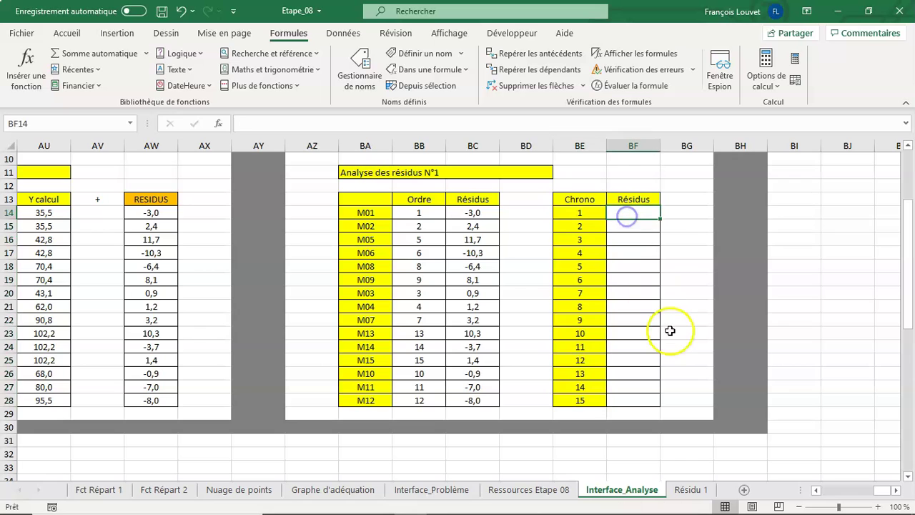
{"action": "scroll", "coordinate": [639, 356], "scroll_direction": "up", "scroll_amount": 1}
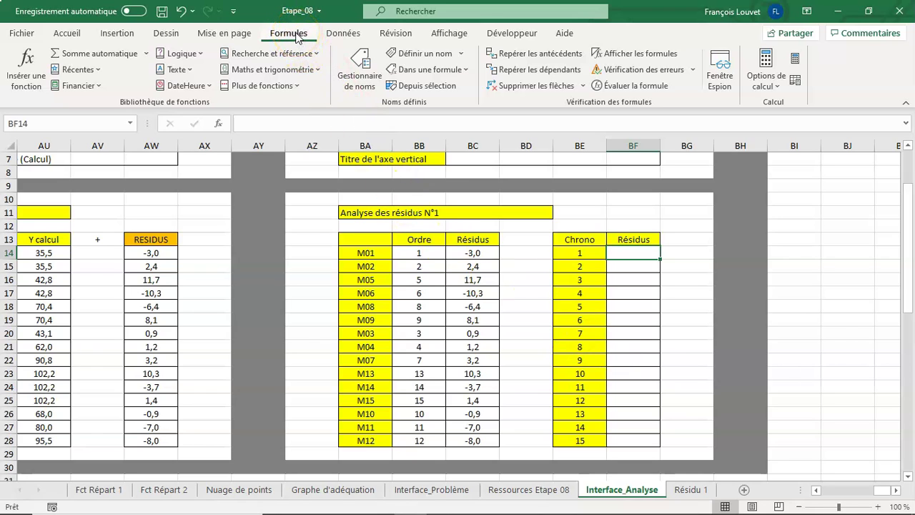
{"action": "left_click", "coordinate": [644, 254]}
{"action": "left_click", "coordinate": [636, 253]}
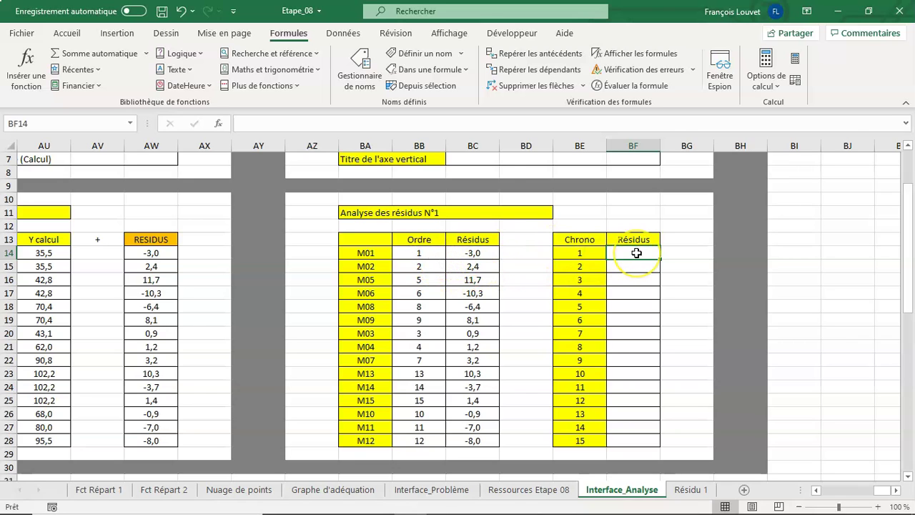
{"action": "left_click", "coordinate": [619, 254]}
{"action": "left_click", "coordinate": [289, 33]}
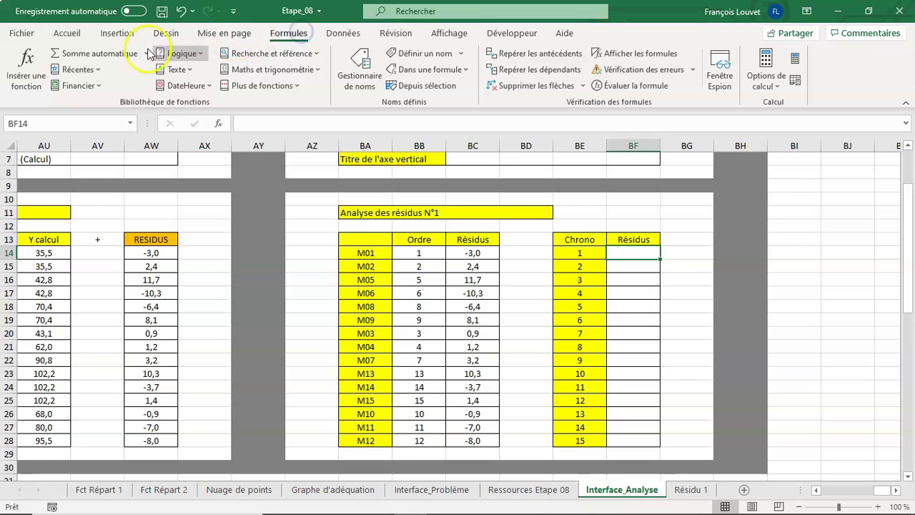
Insert the RECHERCHEV function into BF14, choosing it from the Toutes category list
{"action": "left_click", "coordinate": [23, 64]}
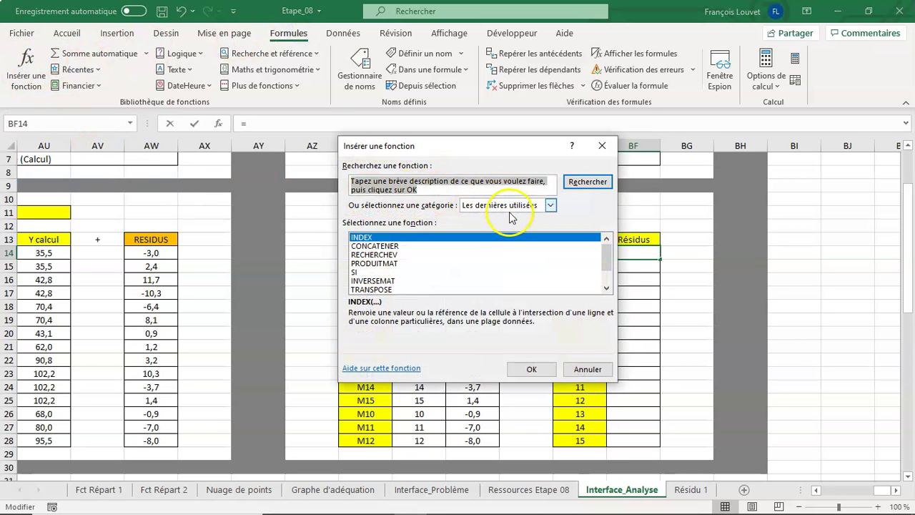
{"action": "left_click", "coordinate": [510, 207]}
{"action": "left_click", "coordinate": [493, 224]}
{"action": "left_click", "coordinate": [357, 271]}
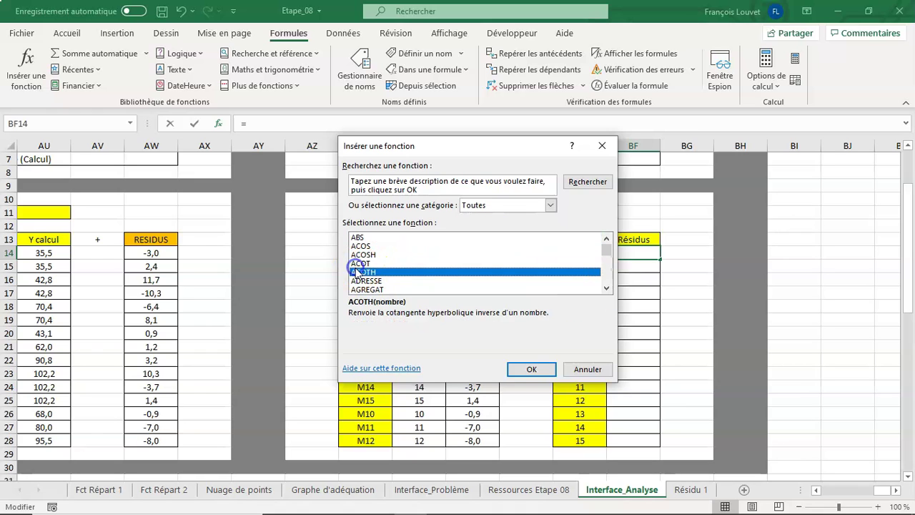
{"action": "type", "text": "re"}
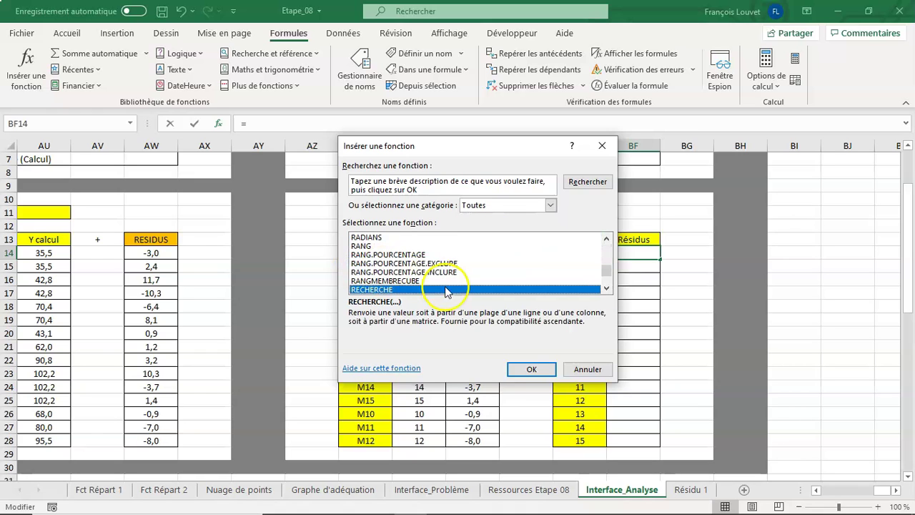
{"action": "scroll", "coordinate": [455, 279], "scroll_direction": "down", "scroll_amount": 1}
{"action": "scroll", "coordinate": [456, 281], "scroll_direction": "down", "scroll_amount": 1}
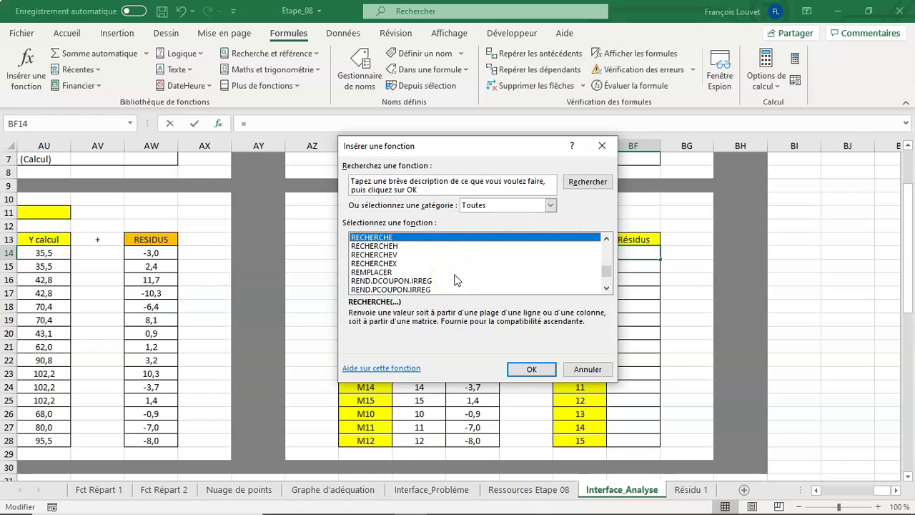
{"action": "left_click", "coordinate": [396, 246]}
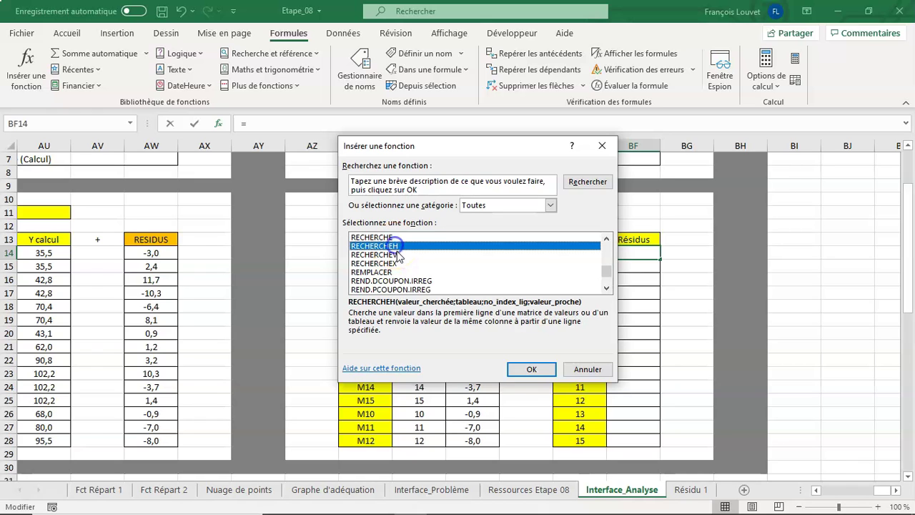
{"action": "left_click", "coordinate": [396, 255]}
{"action": "left_click", "coordinate": [395, 264]}
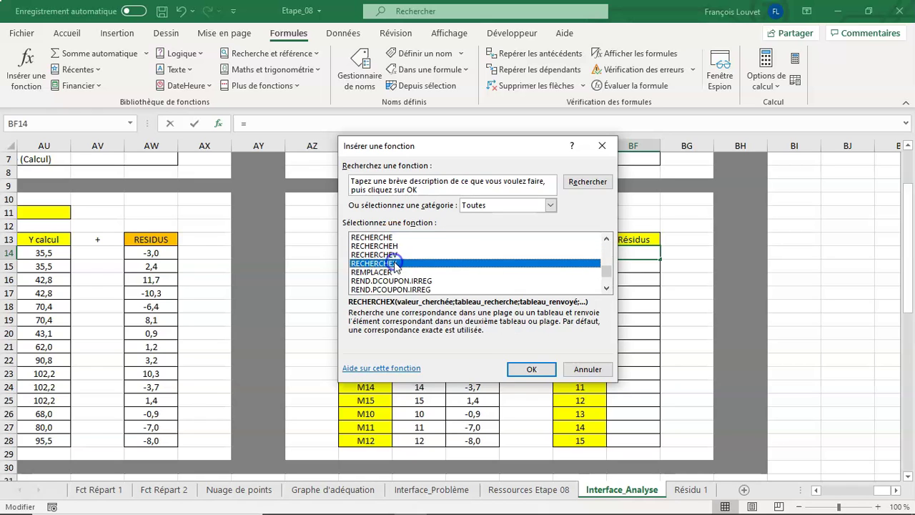
{"action": "left_click", "coordinate": [417, 266]}
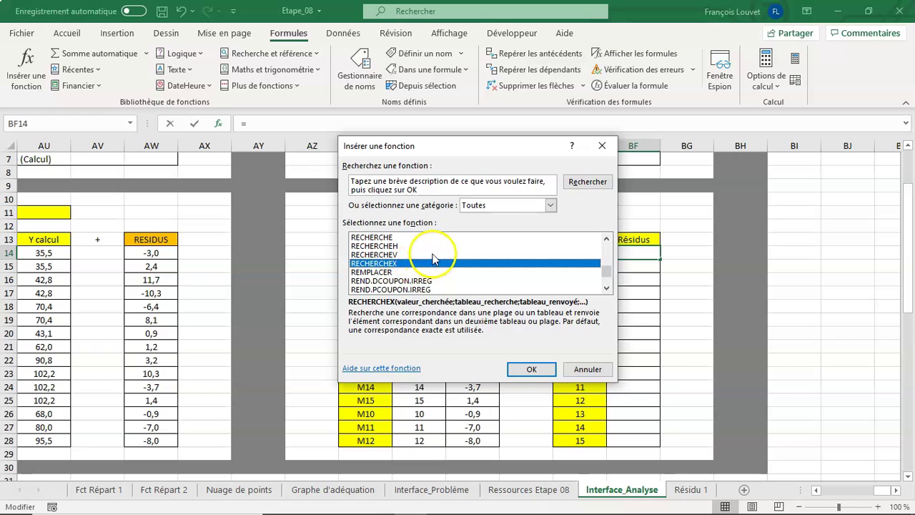
{"action": "left_click", "coordinate": [376, 255]}
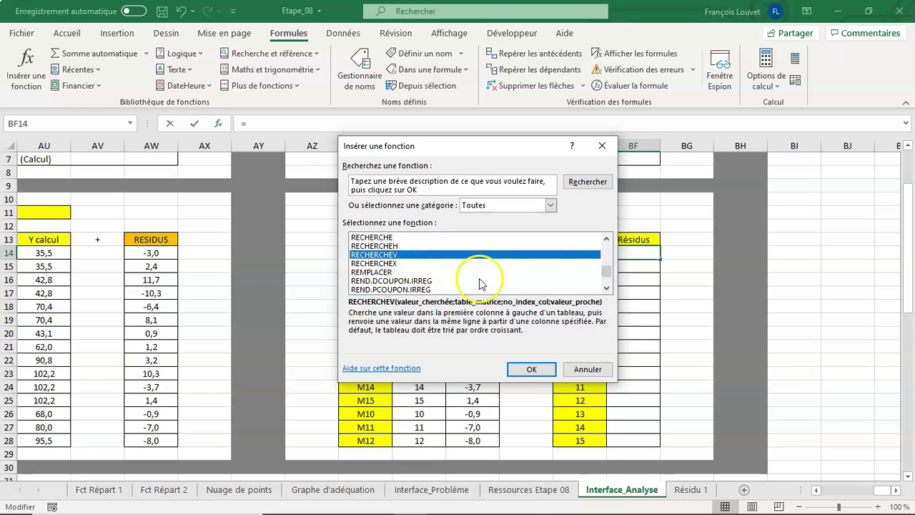
{"action": "left_click", "coordinate": [533, 370]}
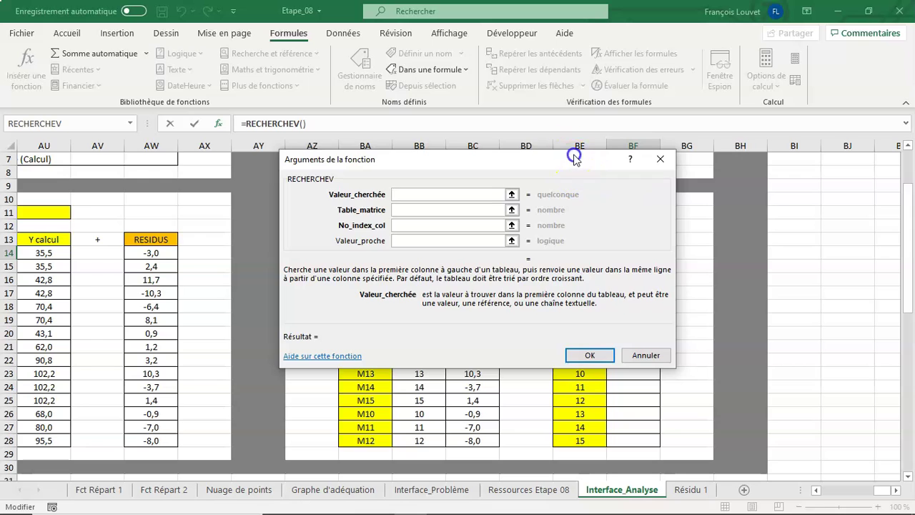
Set the RECHERCHEV lookup value to BE14 and the table to absolute $BB$14:$BC$28
{"action": "left_click_drag", "start_coordinate": [575, 157], "coordinate": [313, 43]}
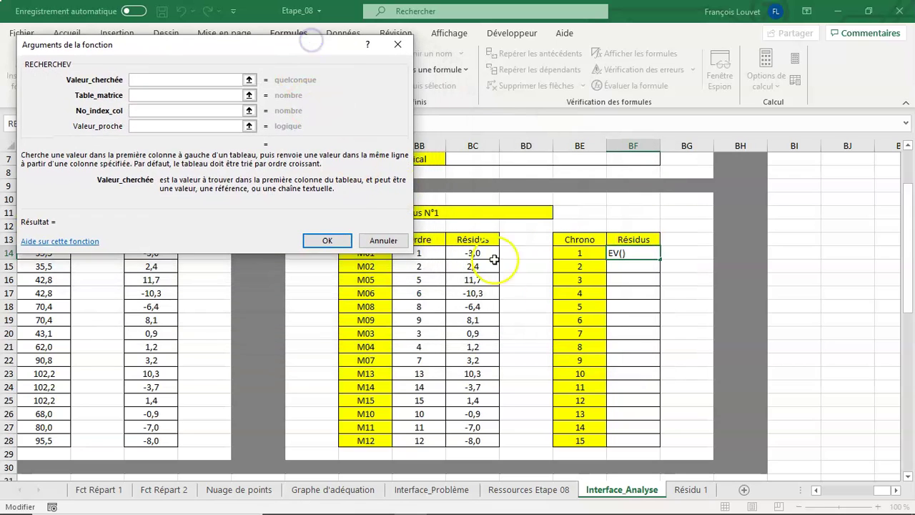
{"action": "left_click", "coordinate": [587, 254]}
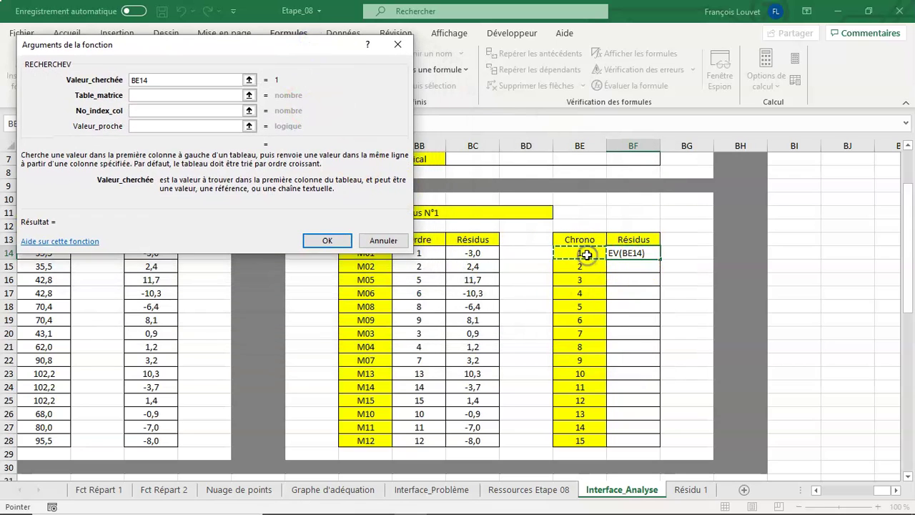
{"action": "left_click", "coordinate": [250, 241]}
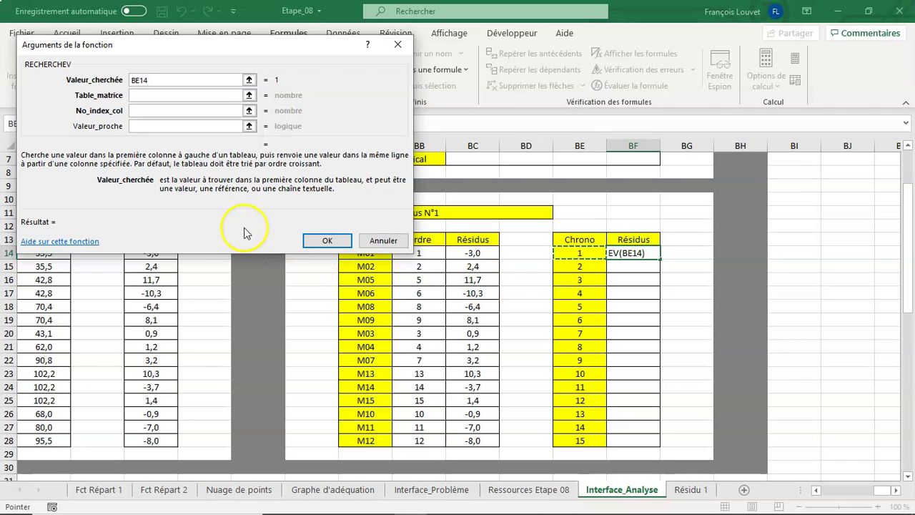
{"action": "mouse_move", "coordinate": [419, 253]}
{"action": "left_mouse_down"}
{"action": "mouse_move", "coordinate": [458, 292]}
{"action": "mouse_move", "coordinate": [468, 441]}
{"action": "left_mouse_up"}
{"action": "left_click_drag", "start_coordinate": [178, 80], "coordinate": [129, 81]}
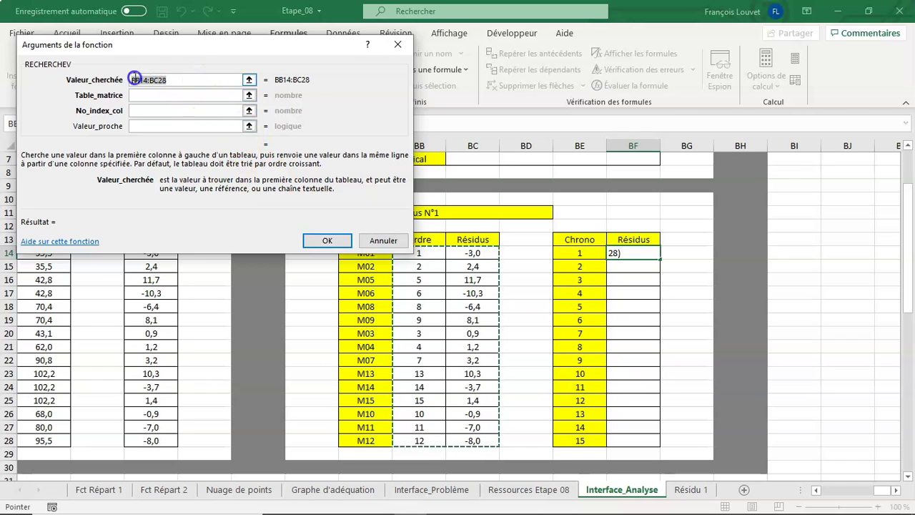
{"action": "left_click", "coordinate": [585, 253]}
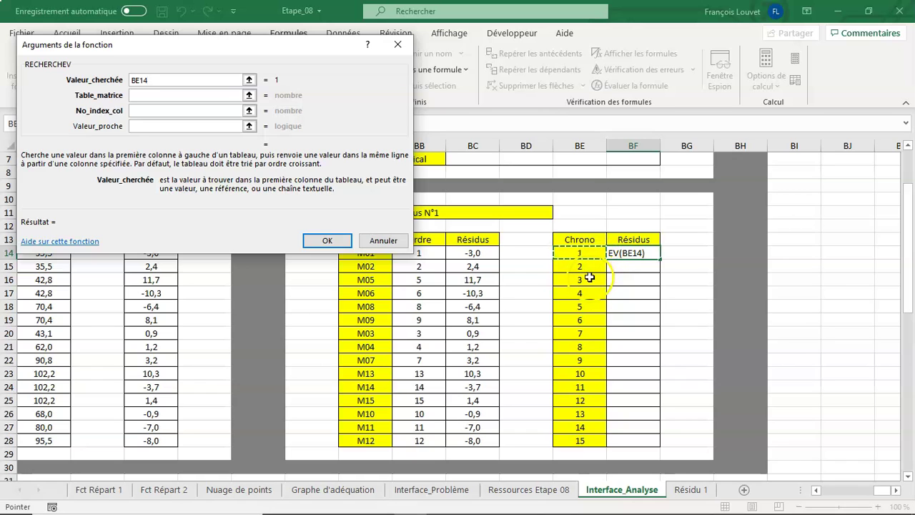
{"action": "left_click", "coordinate": [135, 95]}
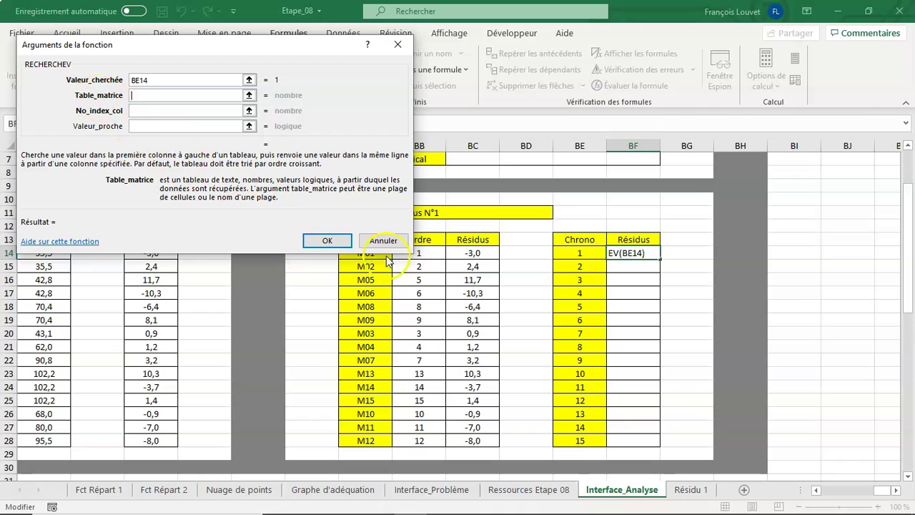
{"action": "left_click_drag", "start_coordinate": [424, 255], "coordinate": [474, 440]}
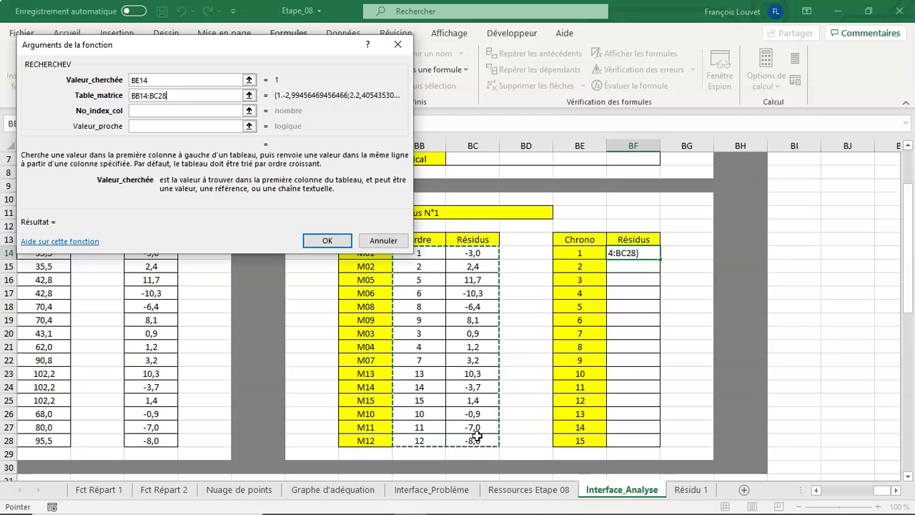
{"action": "key", "text": "F4"}
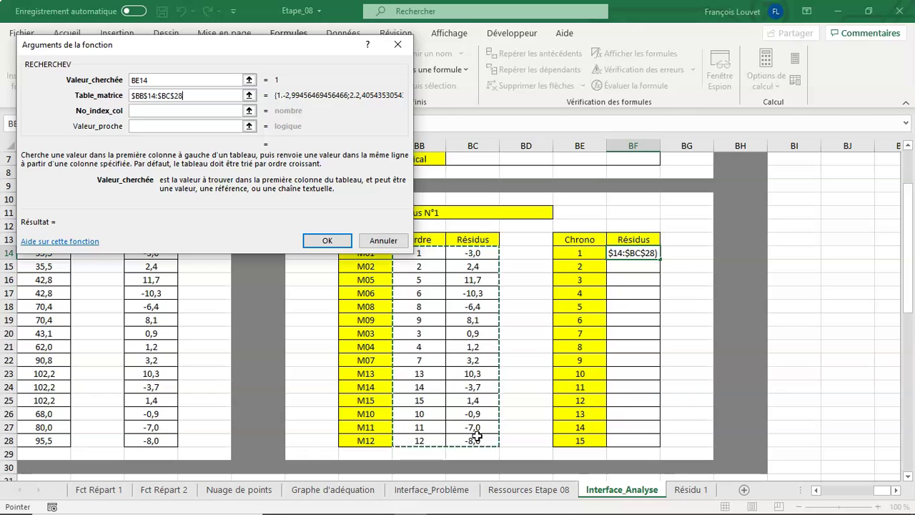
Finish the lookup with column index 2 and FAUX: =RECHERCHEV(BE14;$BB$14:$BC$28;2;FAUX)
{"action": "left_click", "coordinate": [151, 110]}
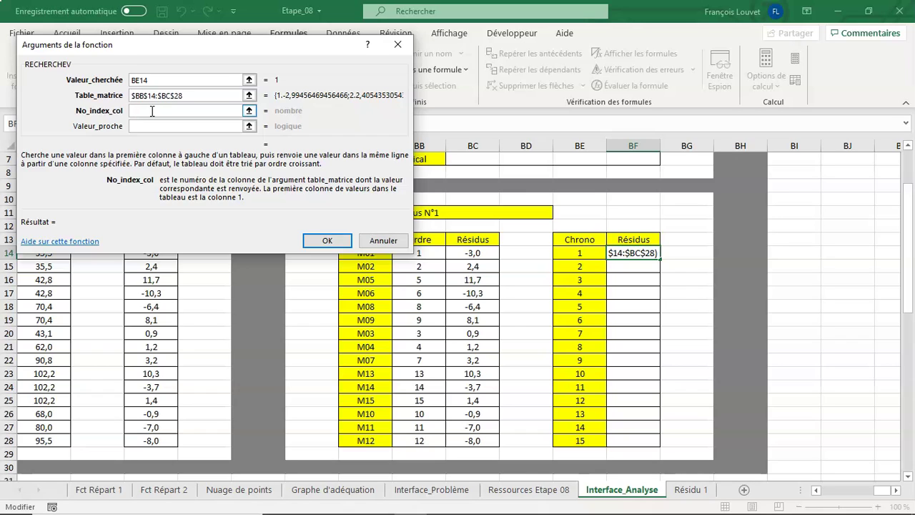
{"action": "type", "text": "2"}
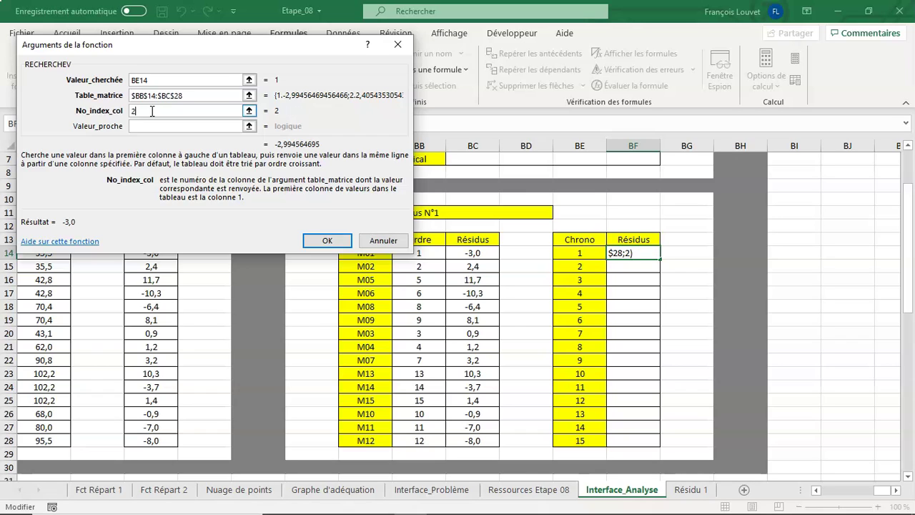
{"action": "left_click", "coordinate": [155, 129]}
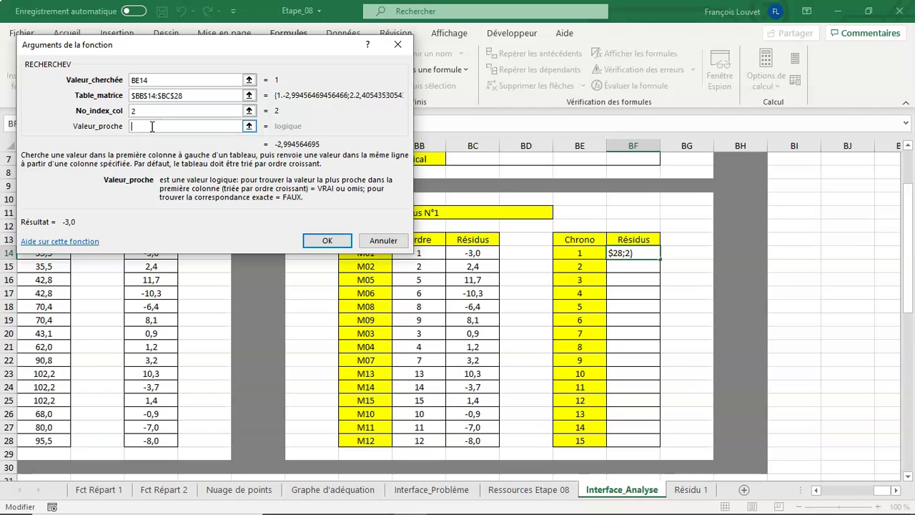
{"action": "type", "text": "FAUX"}
{"action": "key", "text": "Return"}
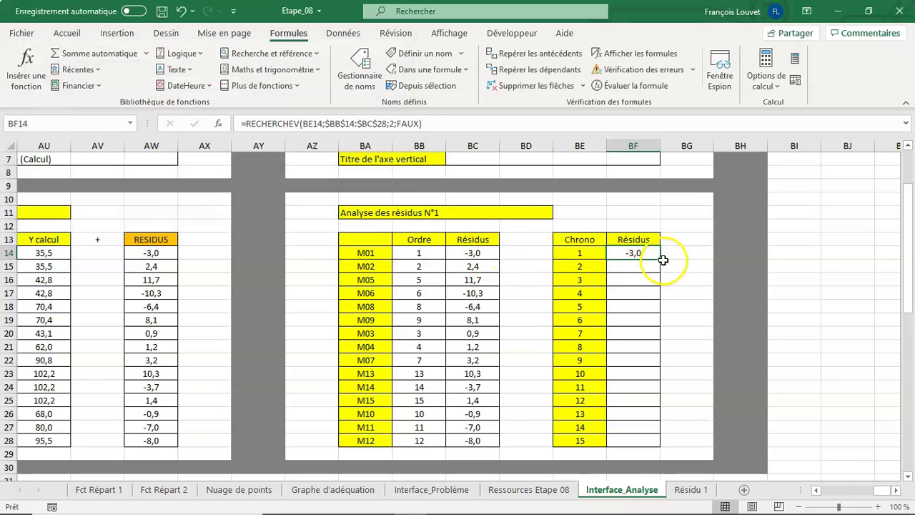
Copy the RECHERCHEV formula down to BF28 so all 15 runs show their residuals
{"action": "left_click_drag", "start_coordinate": [660, 258], "coordinate": [649, 299]}
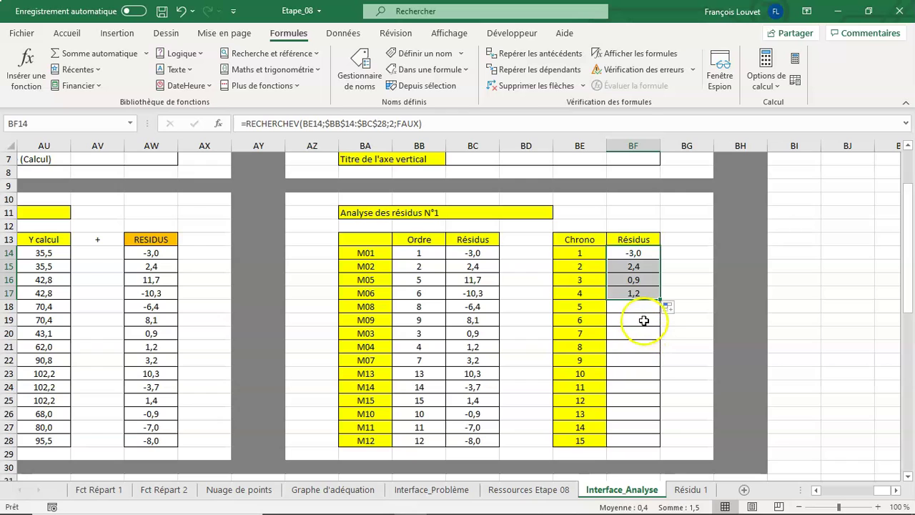
{"action": "left_click", "coordinate": [484, 335]}
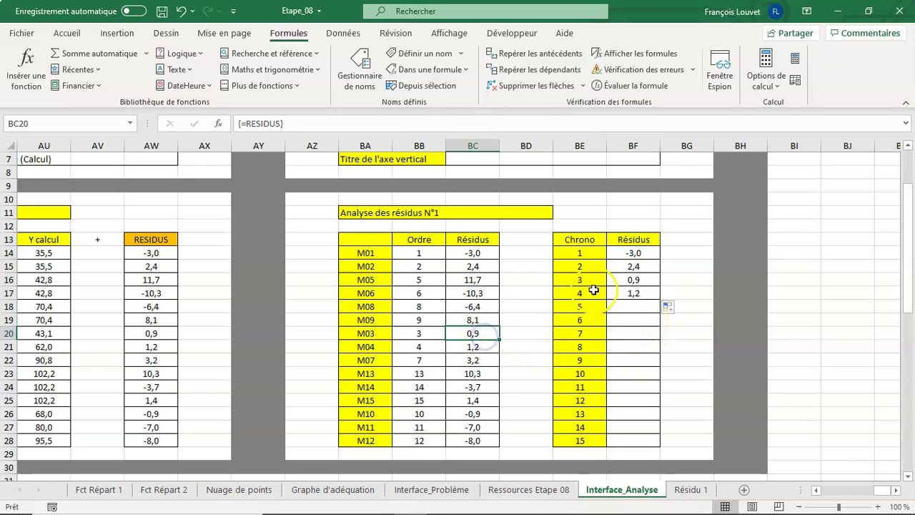
{"action": "left_click", "coordinate": [636, 267]}
{"action": "key", "text": "Down"}
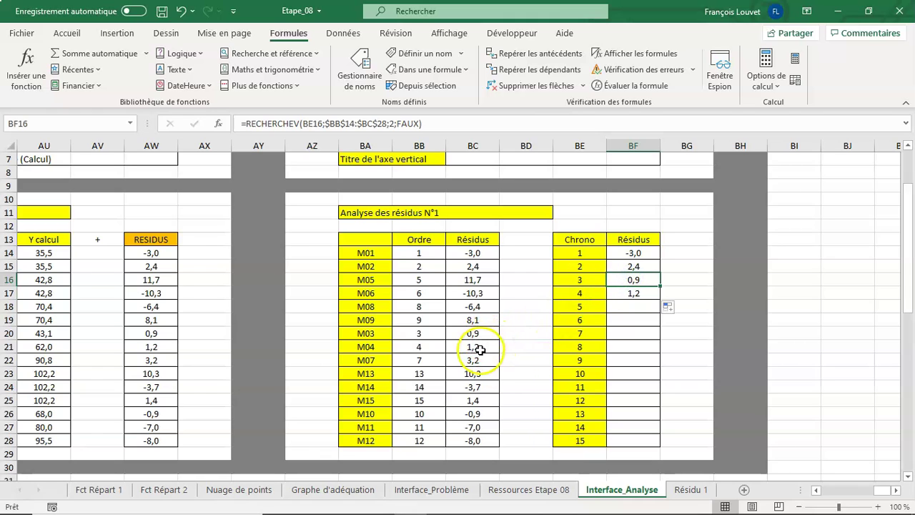
{"action": "left_click", "coordinate": [473, 346]}
{"action": "left_click", "coordinate": [622, 294]}
{"action": "left_click_drag", "start_coordinate": [660, 298], "coordinate": [653, 444]}
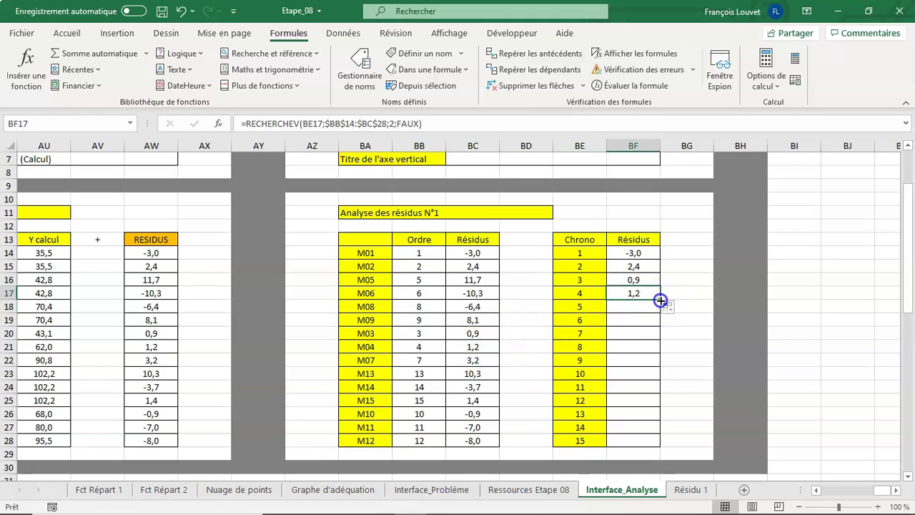
{"action": "left_click", "coordinate": [698, 349]}
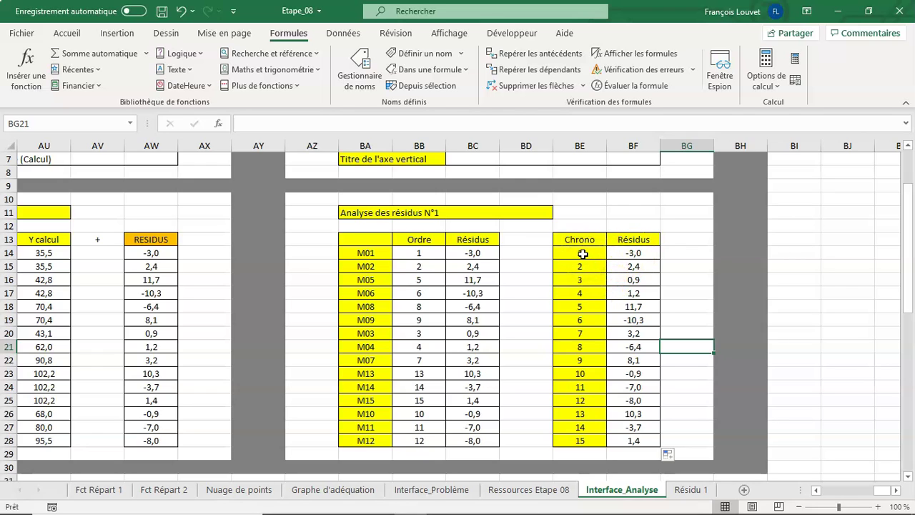
Check the Chrono values in BE15 and BE21, then select the residuals BF14:BF28
{"action": "left_click", "coordinate": [588, 349]}
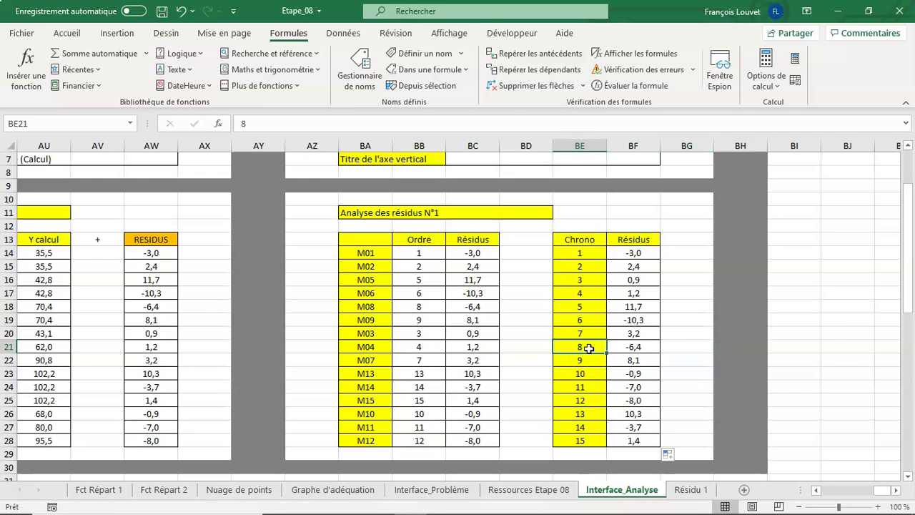
{"action": "left_click", "coordinate": [594, 267]}
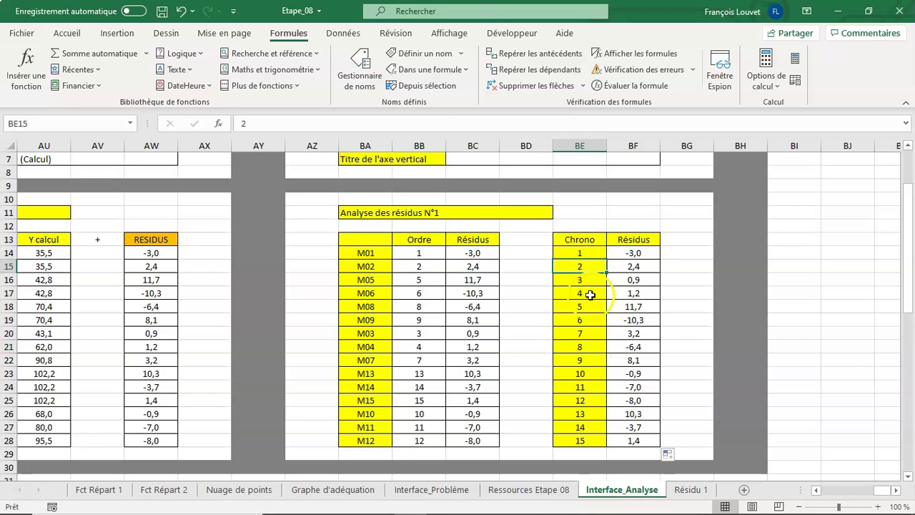
{"action": "left_click", "coordinate": [585, 347]}
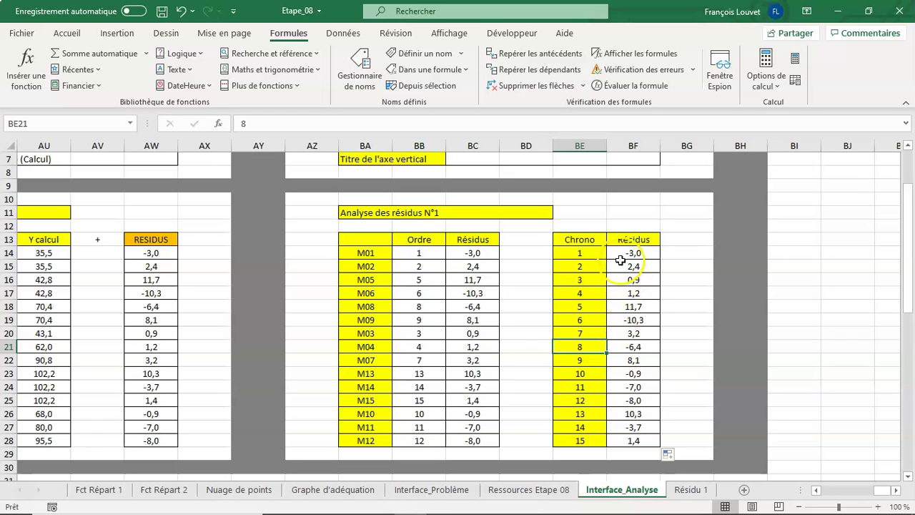
{"action": "left_click_drag", "start_coordinate": [623, 255], "coordinate": [626, 439]}
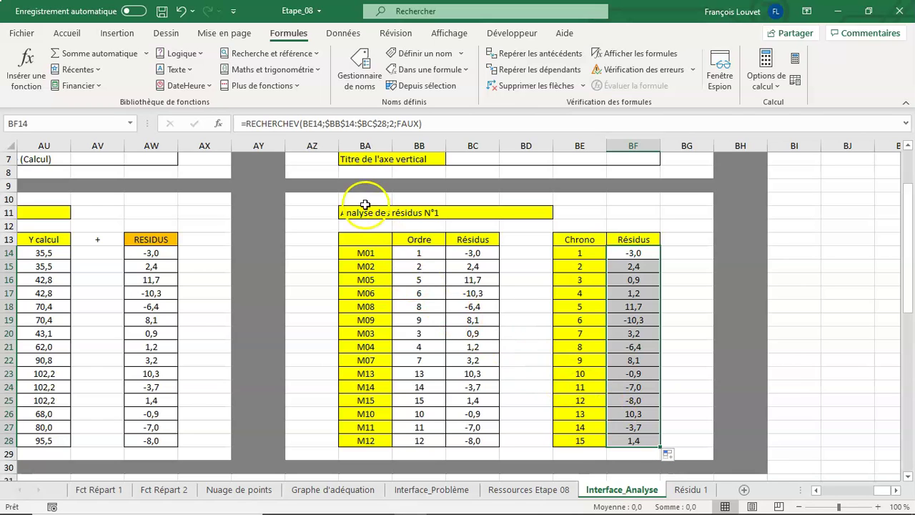
Insert and delete a trial clustered column chart, then list all chart types in Insérer un graphique
{"action": "left_click", "coordinate": [119, 33]}
{"action": "left_click", "coordinate": [346, 56]}
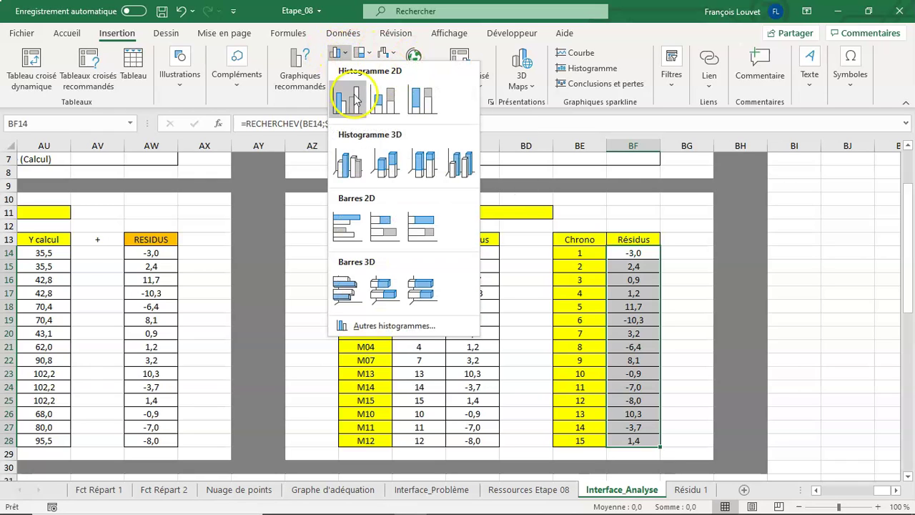
{"action": "left_click", "coordinate": [357, 100]}
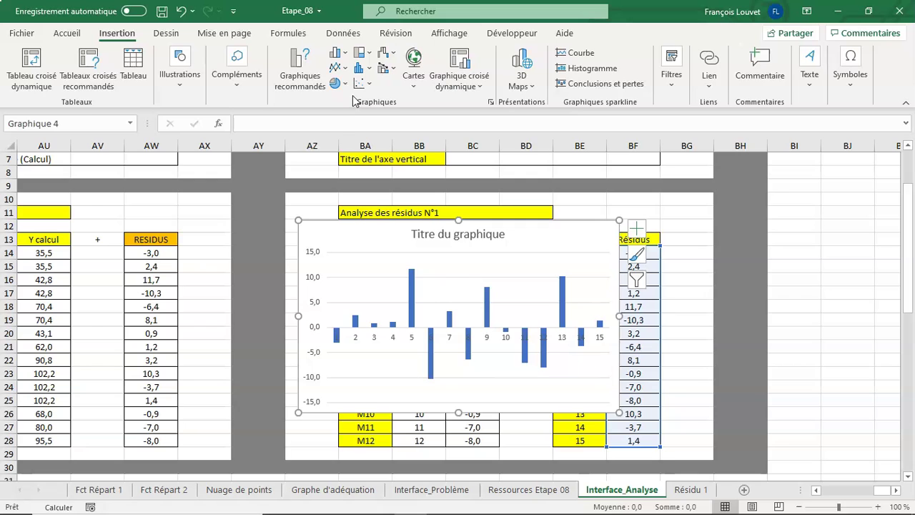
{"action": "key", "text": "Delete"}
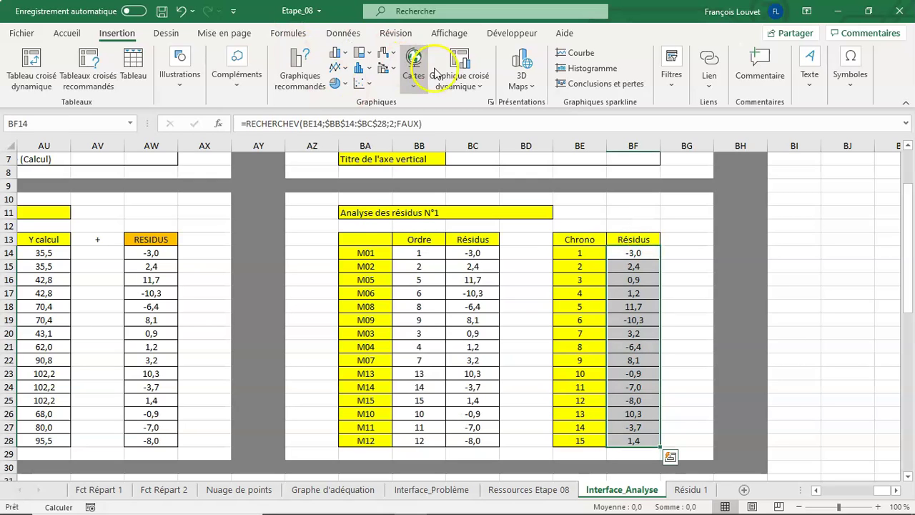
{"action": "left_click", "coordinate": [491, 102]}
{"action": "left_click", "coordinate": [390, 87]}
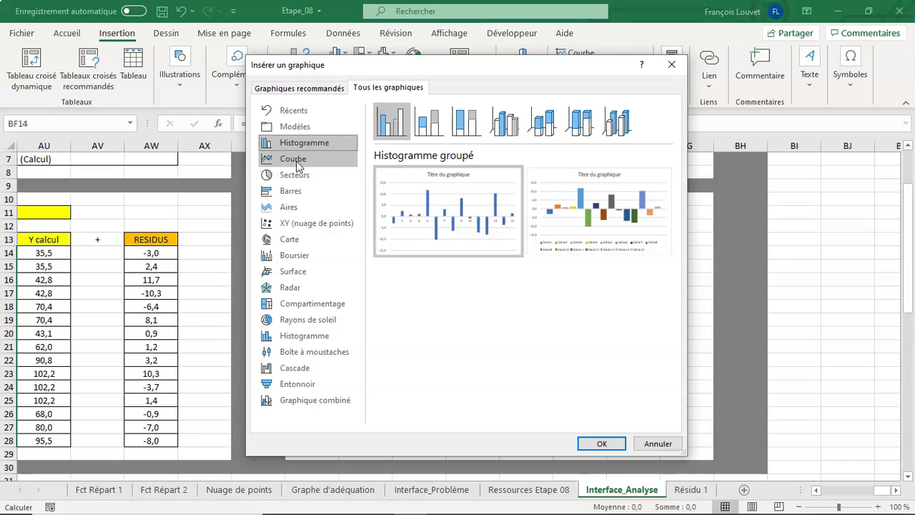
Insert a line chart of residuals BF14:BF28, move it over columns AU–BA, then open Résidu 1
{"action": "left_click", "coordinate": [298, 166]}
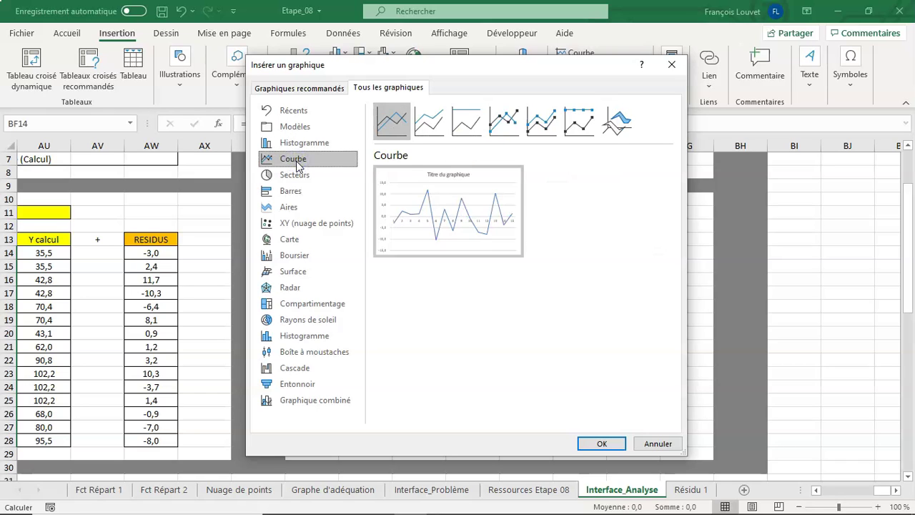
{"action": "mouse_move", "coordinate": [403, 198]}
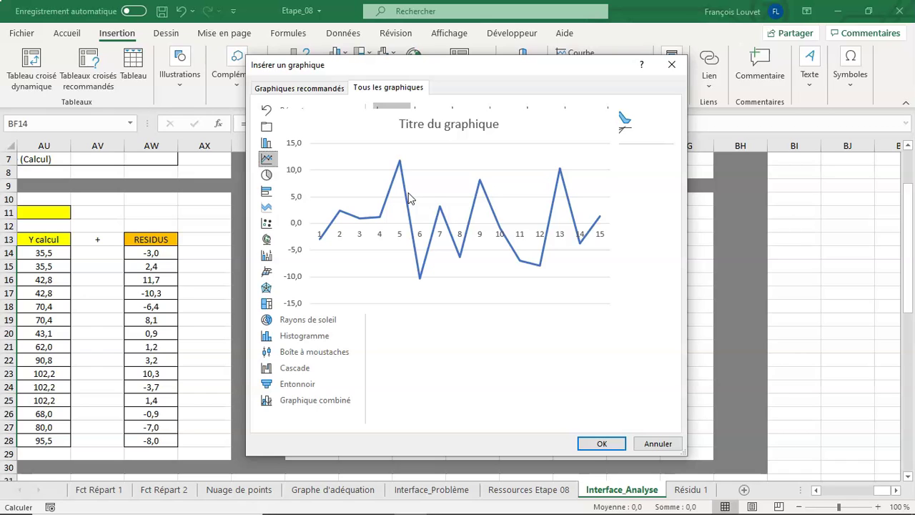
{"action": "left_click", "coordinate": [594, 442]}
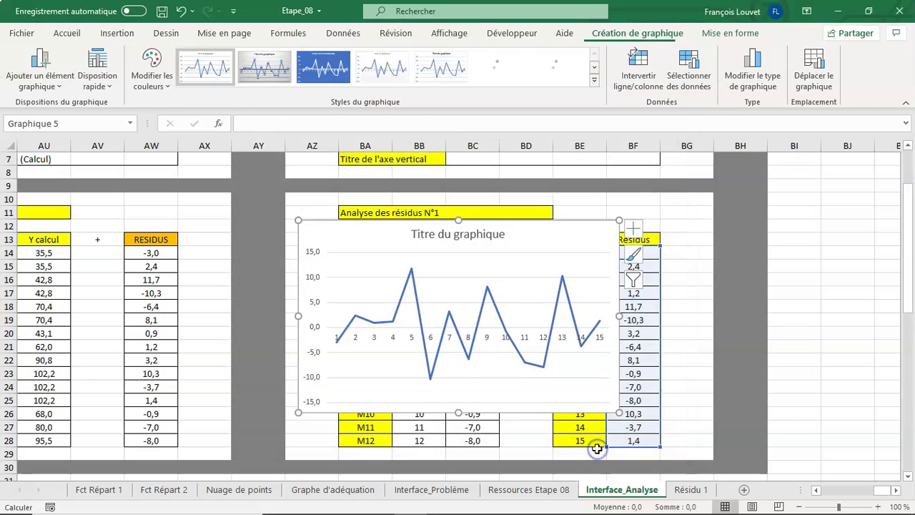
{"action": "left_click_drag", "start_coordinate": [531, 235], "coordinate": [279, 188]}
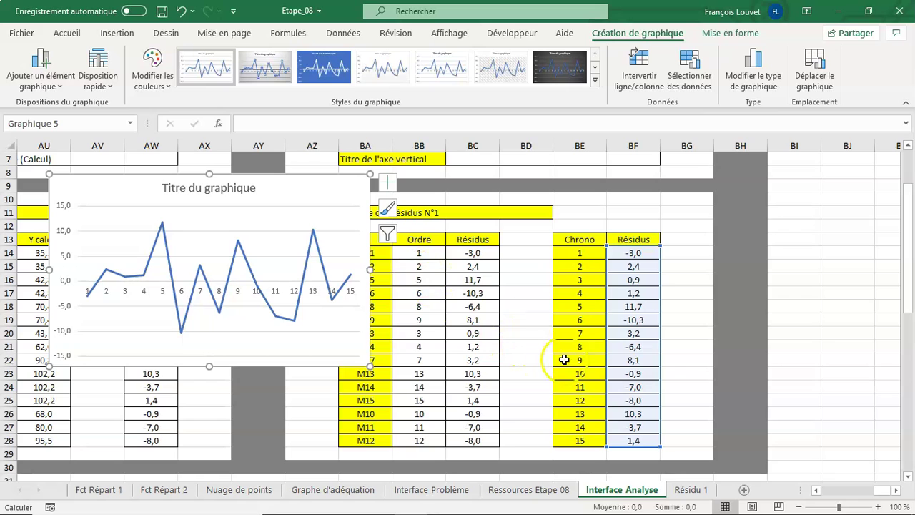
{"action": "left_click", "coordinate": [690, 490]}
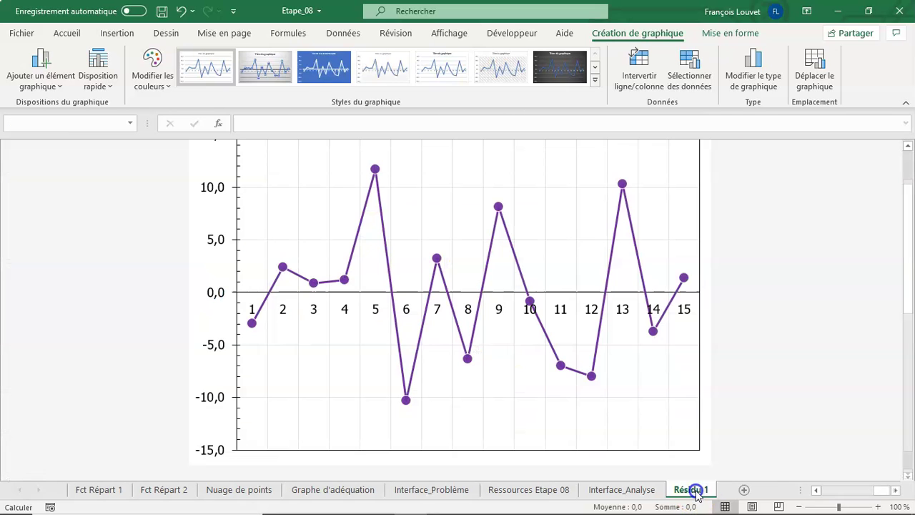
{"action": "scroll", "coordinate": [836, 318], "scroll_direction": "up", "scroll_amount": 1}
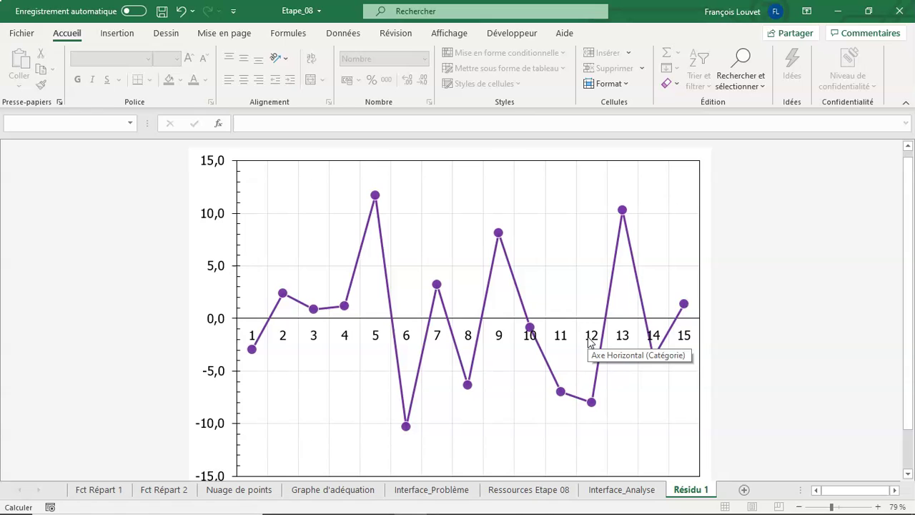
Select the Résidu 1 residuals chart and open its Mise en forme element list
{"action": "left_click", "coordinate": [653, 151]}
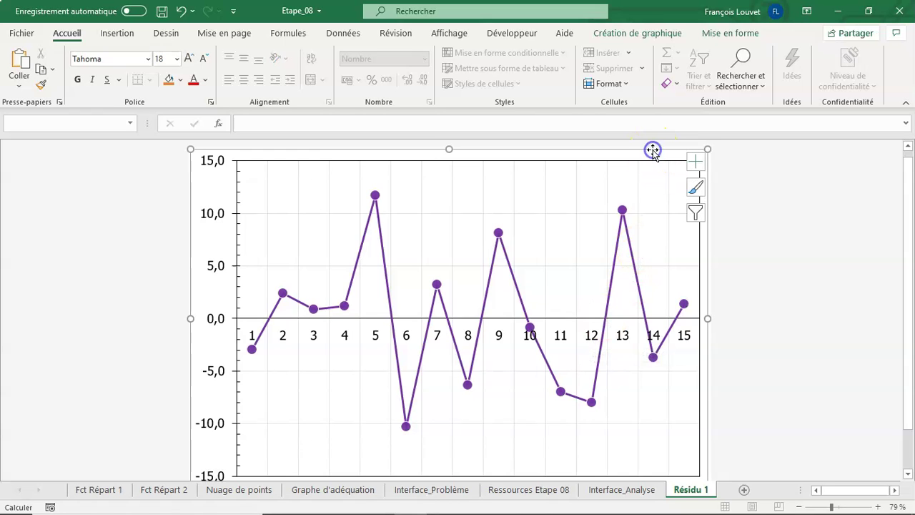
{"action": "left_click", "coordinate": [731, 35]}
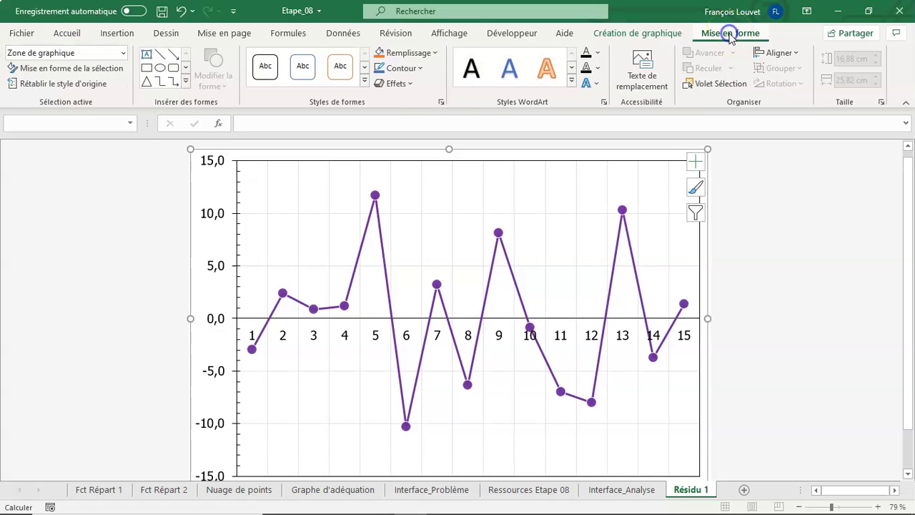
{"action": "left_click", "coordinate": [123, 54]}
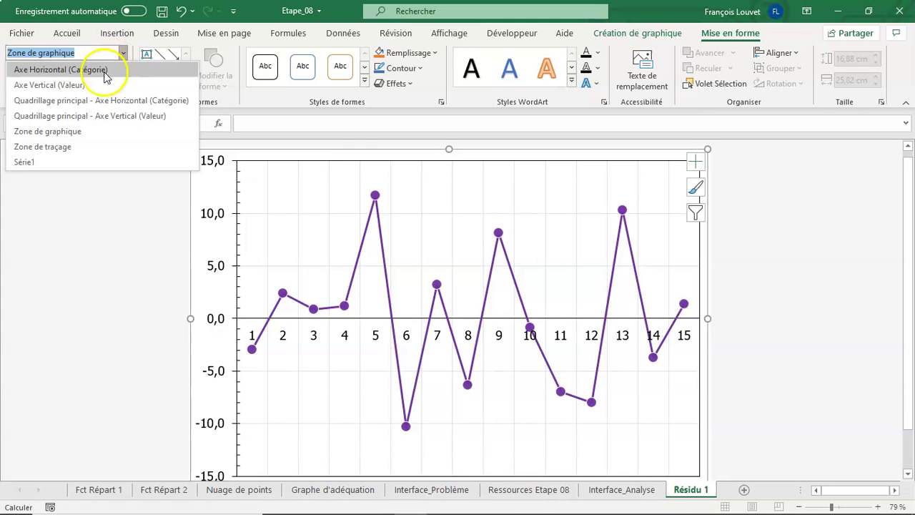
Select the horizontal category axis and make its major tick marks cross the axis
{"action": "left_click", "coordinate": [104, 69]}
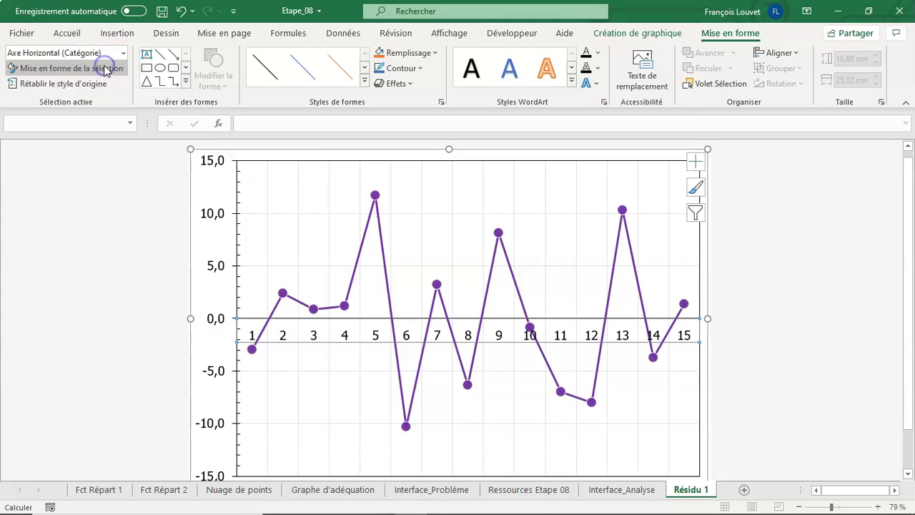
{"action": "left_click", "coordinate": [105, 76]}
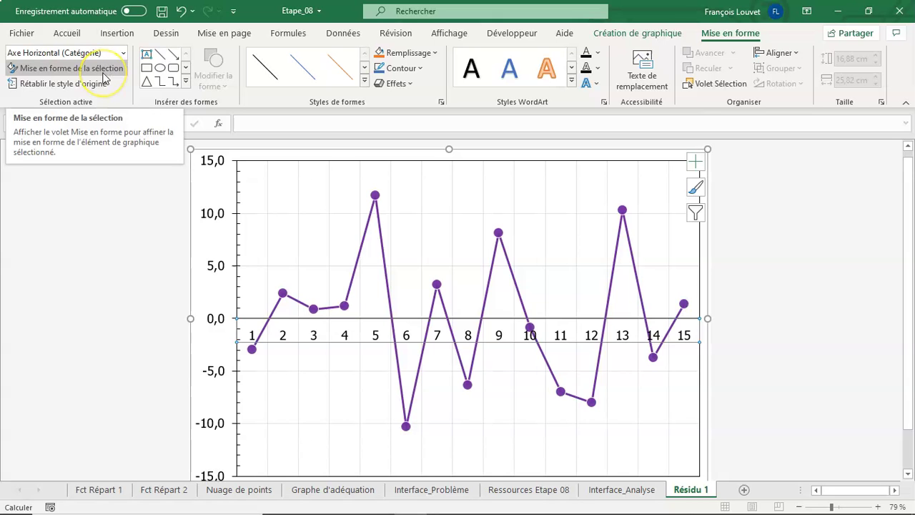
{"action": "left_click", "coordinate": [104, 70]}
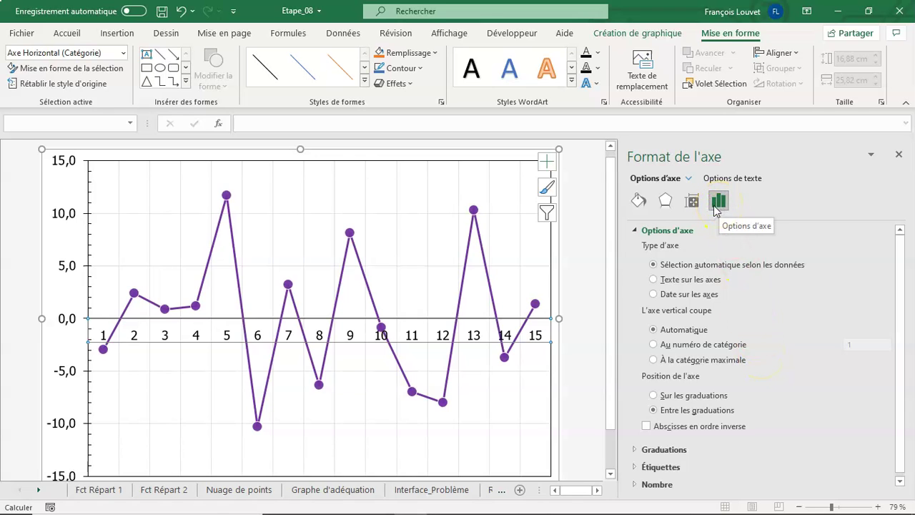
{"action": "left_click", "coordinate": [639, 231]}
{"action": "left_click", "coordinate": [635, 247]}
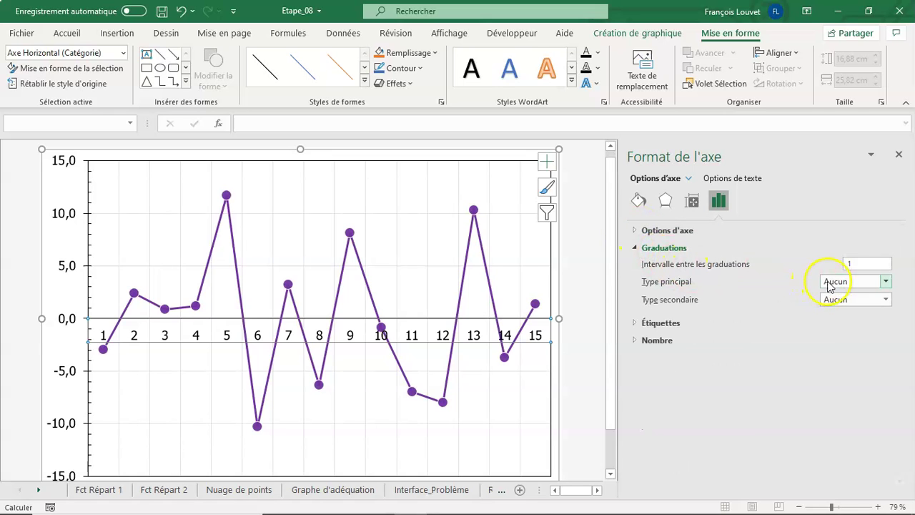
{"action": "left_click", "coordinate": [827, 281]}
{"action": "left_click", "coordinate": [848, 334]}
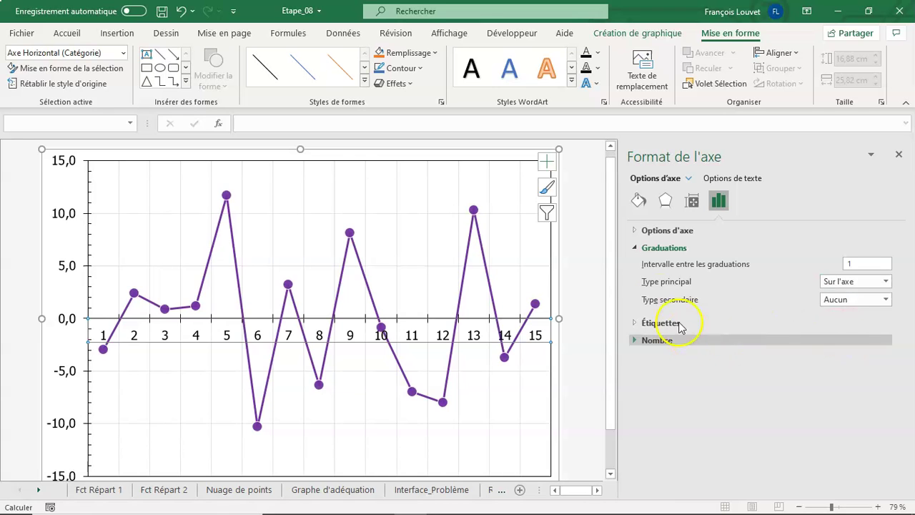
{"action": "left_click", "coordinate": [633, 248]}
Set the horizontal axis label position to Bas so run numbers 1–15 sit below the plot
{"action": "left_click", "coordinate": [635, 265]}
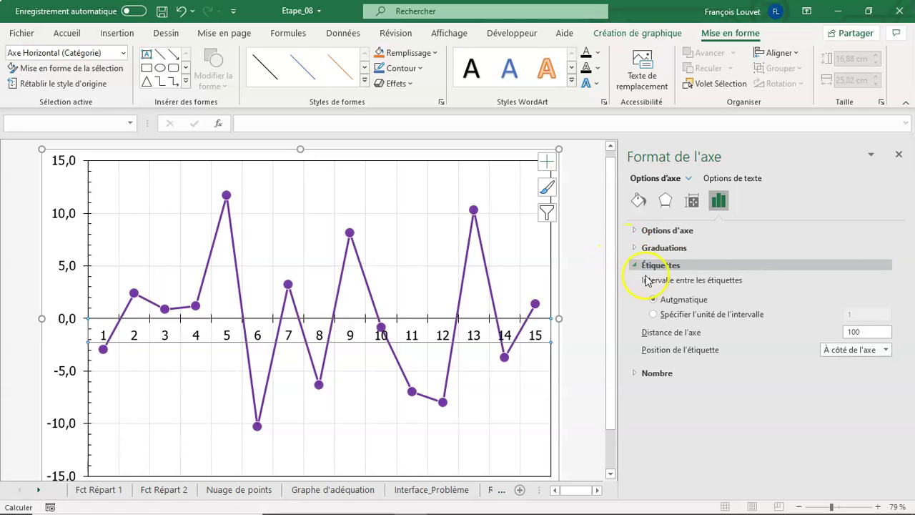
{"action": "left_click", "coordinate": [848, 350]}
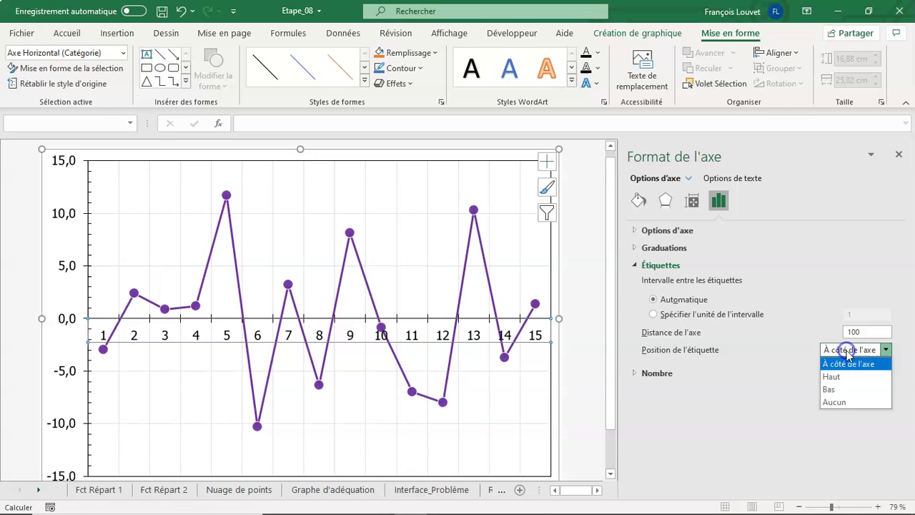
{"action": "left_click", "coordinate": [836, 388]}
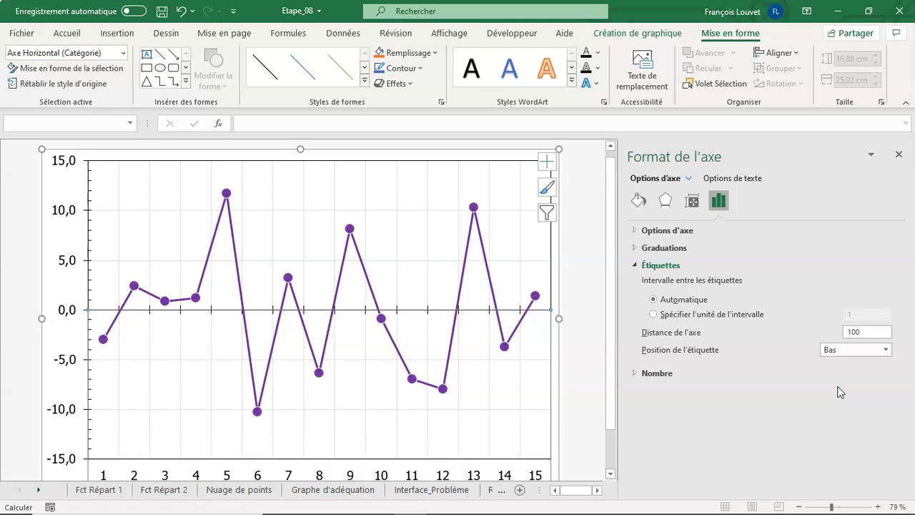
Add Lignes de projection from each residual point down to the zero line
{"action": "left_click", "coordinate": [623, 33]}
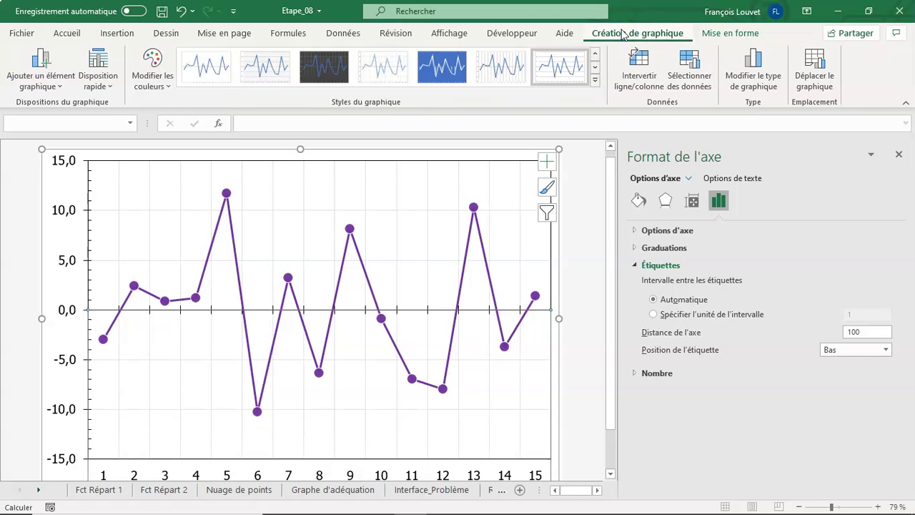
{"action": "left_click", "coordinate": [50, 80]}
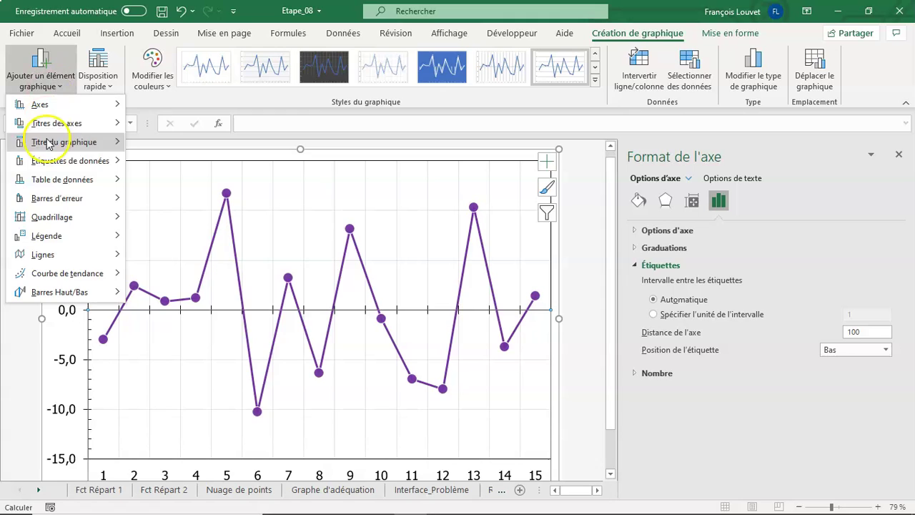
{"action": "left_click", "coordinate": [74, 255]}
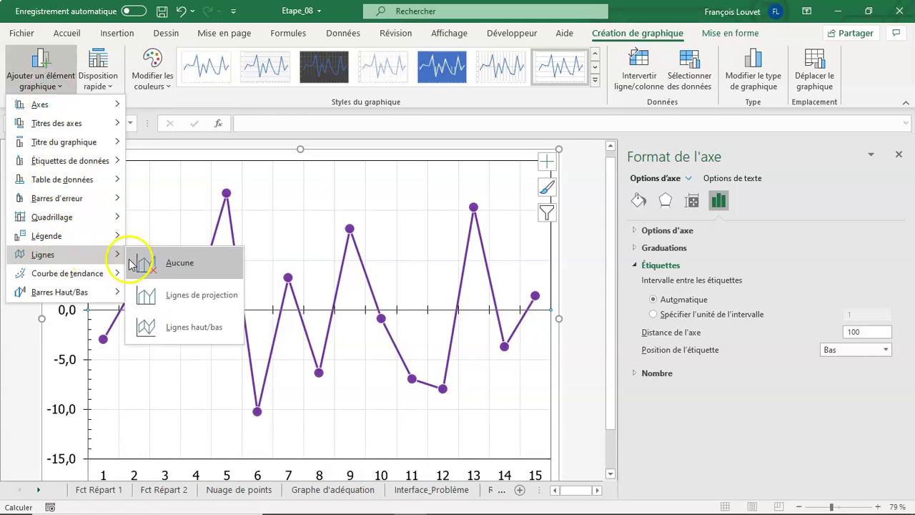
{"action": "left_click", "coordinate": [170, 295]}
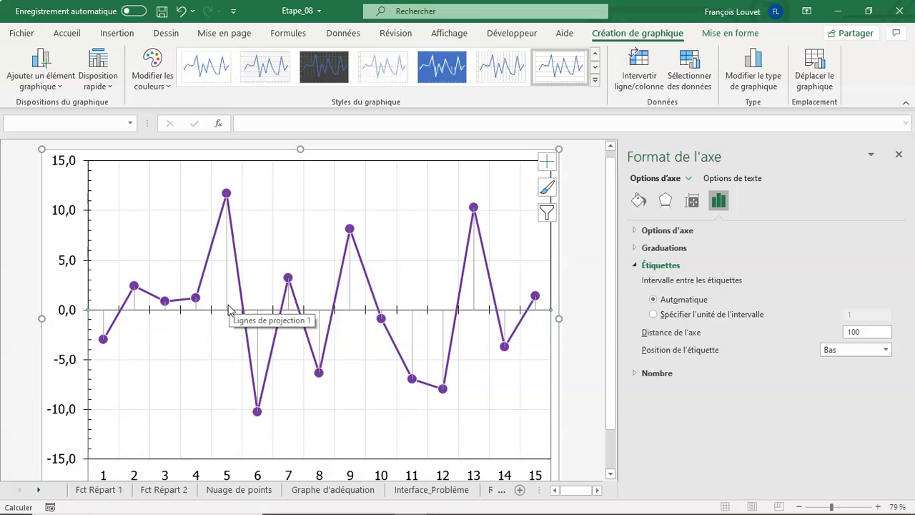
{"action": "left_click", "coordinate": [736, 33]}
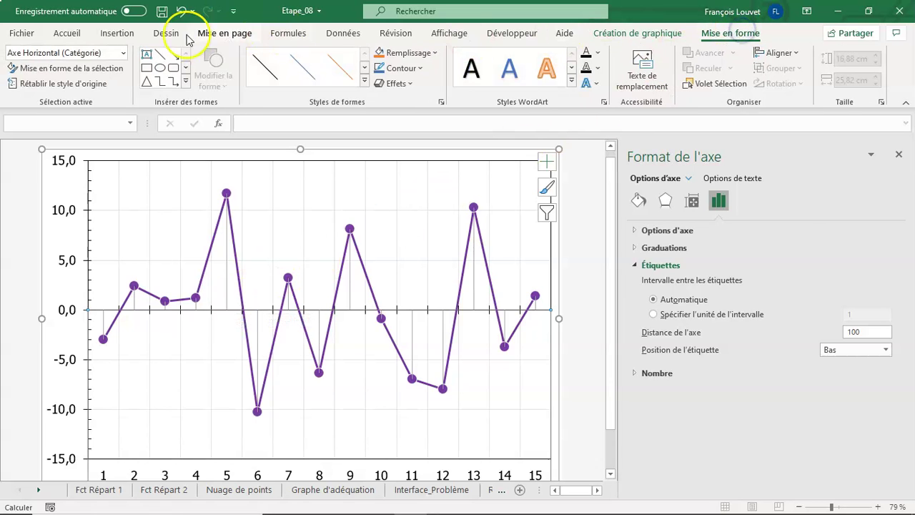
Format Lignes de projection 1 as a solid purple line, 1,5 pt wide, with a dashed style
{"action": "left_click", "coordinate": [123, 53]}
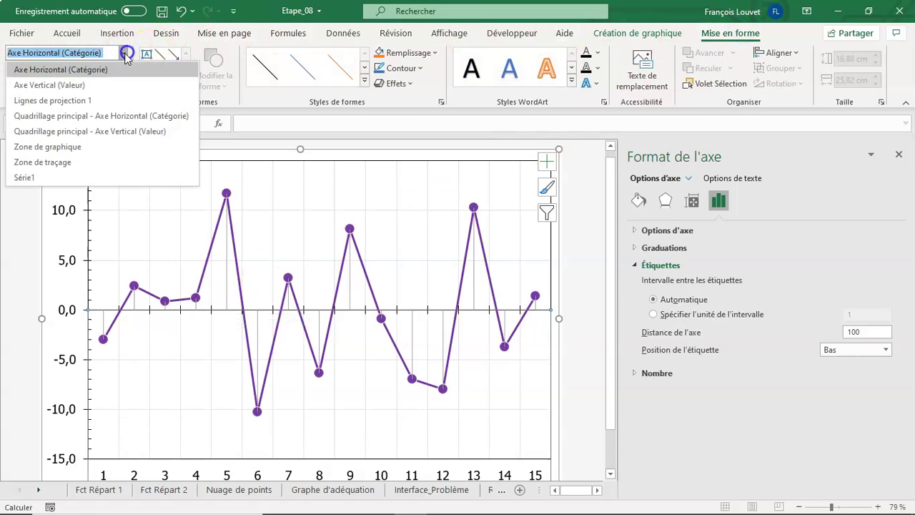
{"action": "left_click", "coordinate": [80, 99]}
{"action": "left_click", "coordinate": [644, 204]}
{"action": "left_click", "coordinate": [676, 264]}
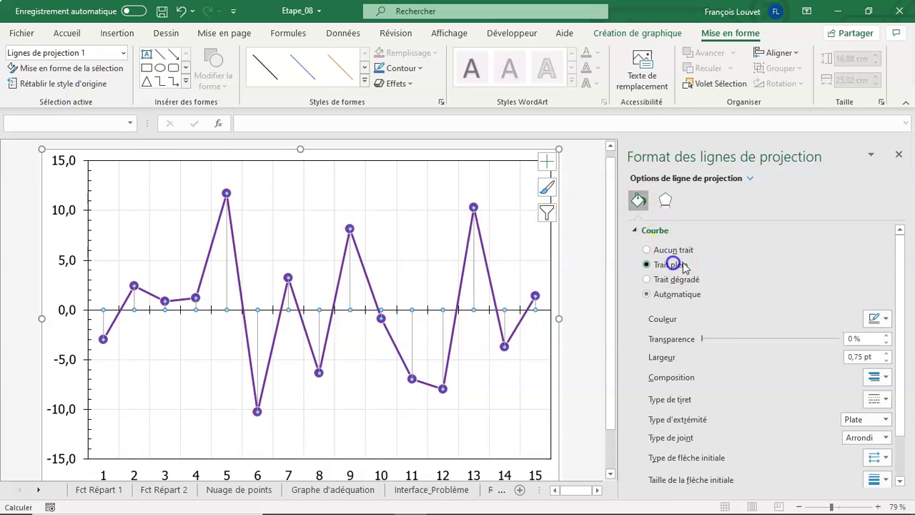
{"action": "left_click", "coordinate": [879, 318]}
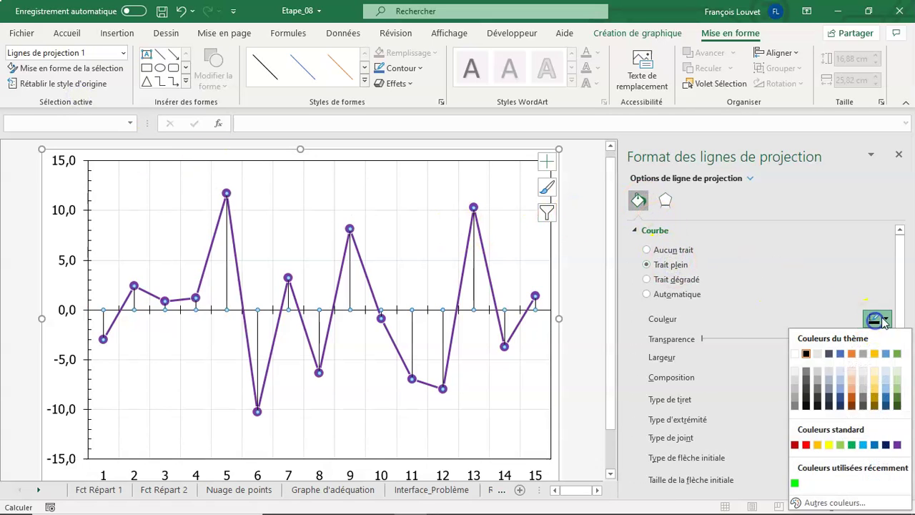
{"action": "left_click", "coordinate": [898, 445]}
{"action": "left_click", "coordinate": [889, 354]}
{"action": "left_click", "coordinate": [889, 353]}
{"action": "left_click", "coordinate": [889, 354]}
{"action": "left_click", "coordinate": [878, 398]}
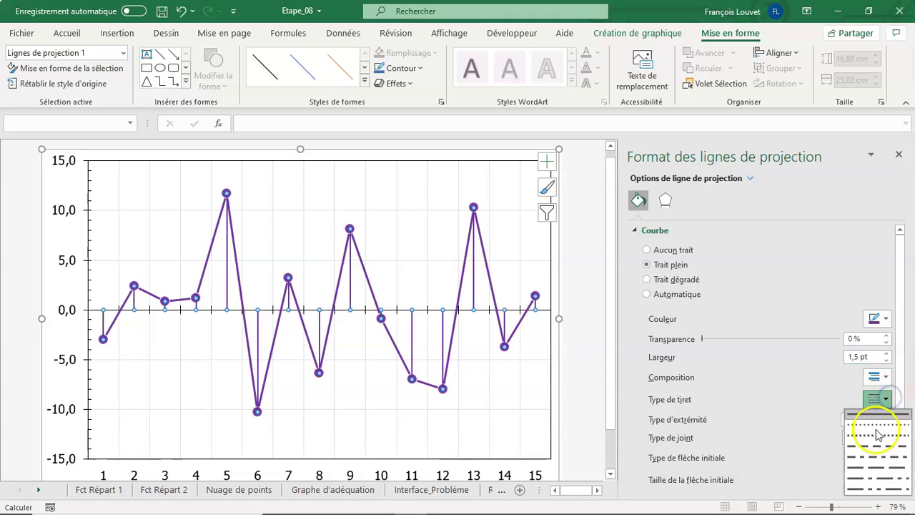
{"action": "left_click", "coordinate": [878, 434]}
{"action": "left_click", "coordinate": [581, 333]}
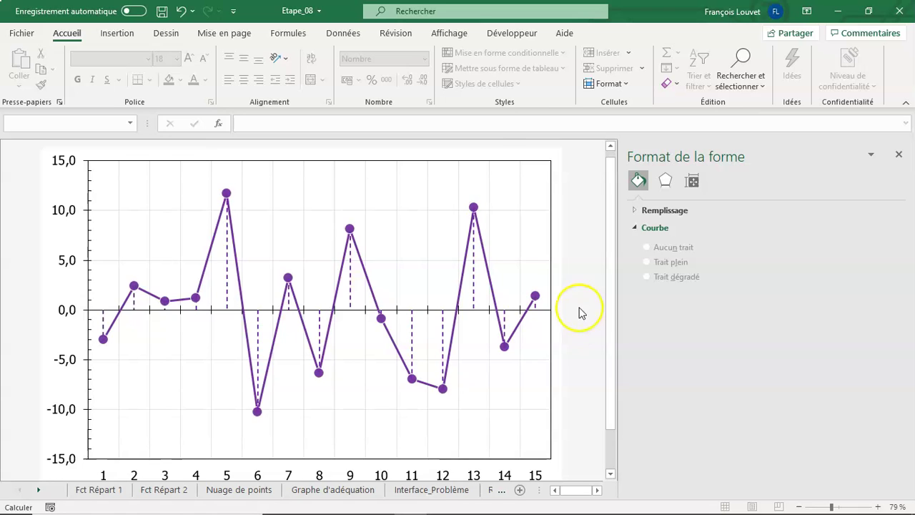
Save Etape_08, close the Format de la forme pane and return to Interface_Analyse
{"action": "left_click", "coordinate": [161, 12]}
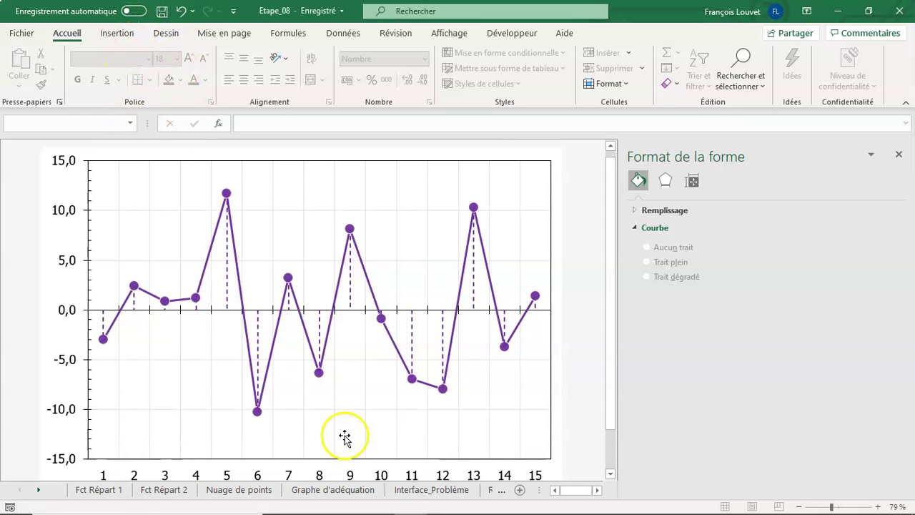
{"action": "left_click", "coordinate": [899, 157]}
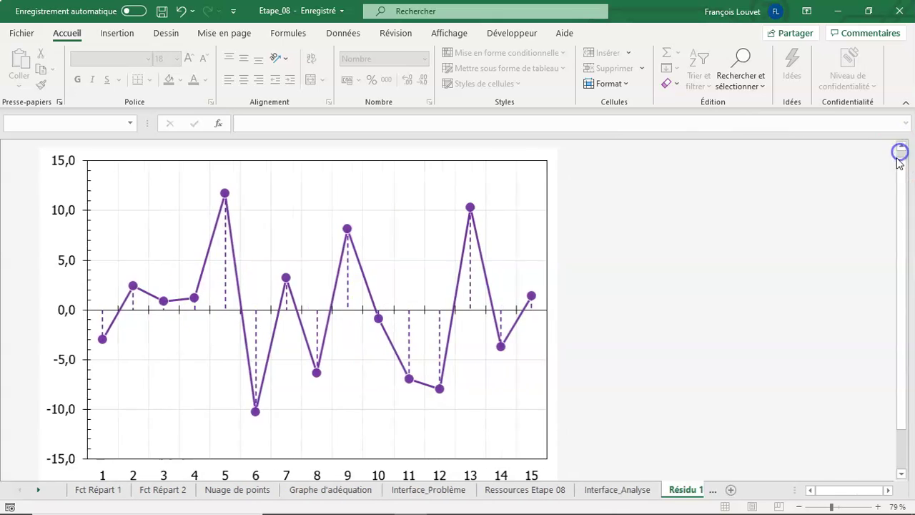
{"action": "left_click", "coordinate": [621, 489]}
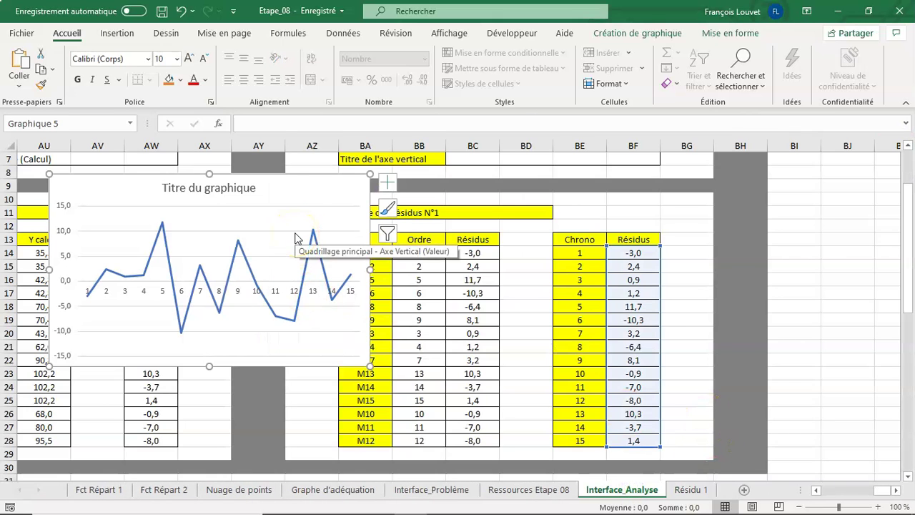
Delete the draft line chart and select cell BC3 for the chart title
{"action": "key", "text": "Delete"}
{"action": "scroll", "coordinate": [342, 212], "scroll_direction": "up", "scroll_amount": 2}
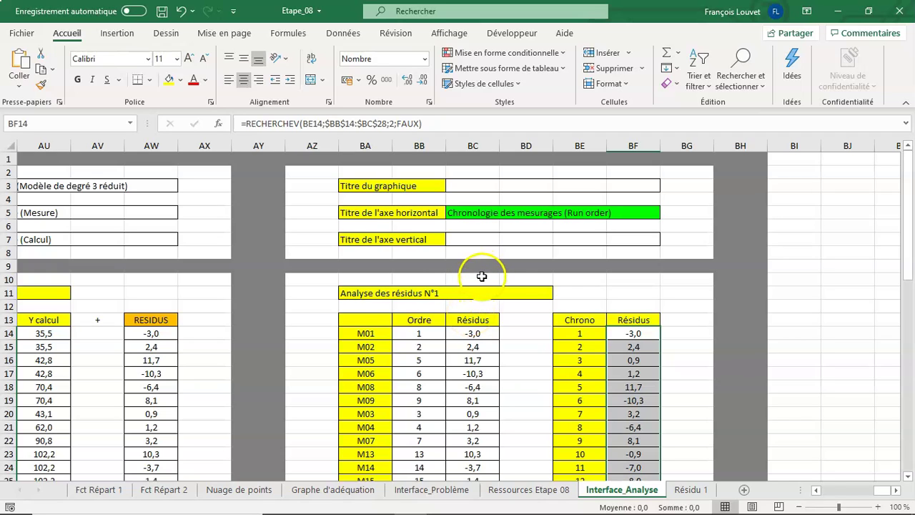
{"action": "left_click", "coordinate": [464, 183]}
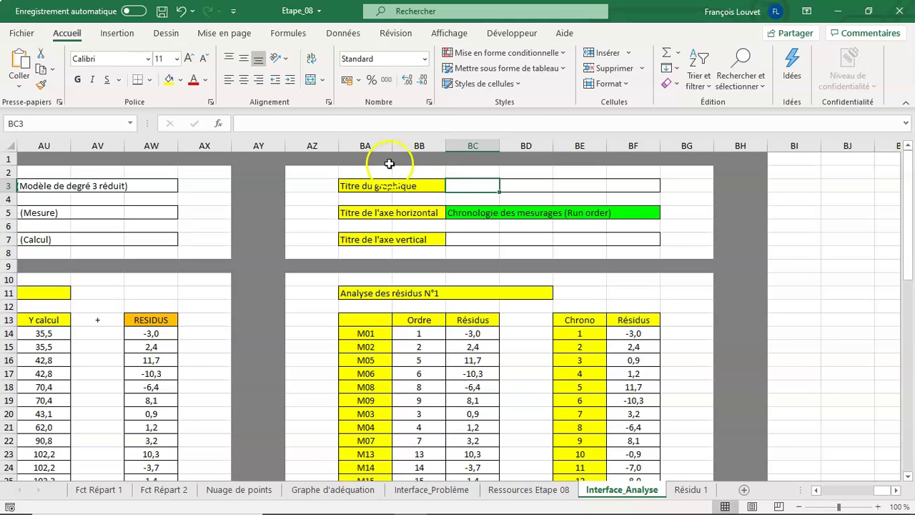
Start a CONCATENER formula in BC3 with Texte1 'Analyse des résidus ('
{"action": "left_click", "coordinate": [293, 35]}
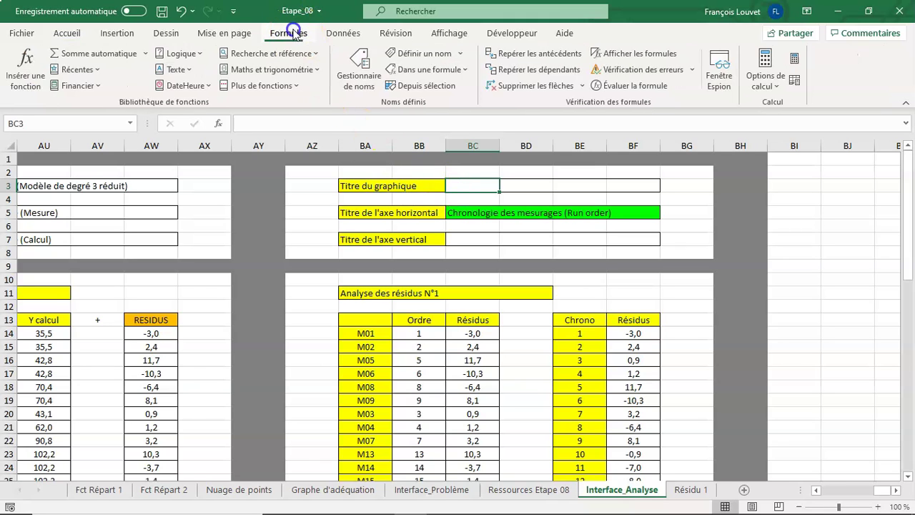
{"action": "left_click", "coordinate": [23, 85]}
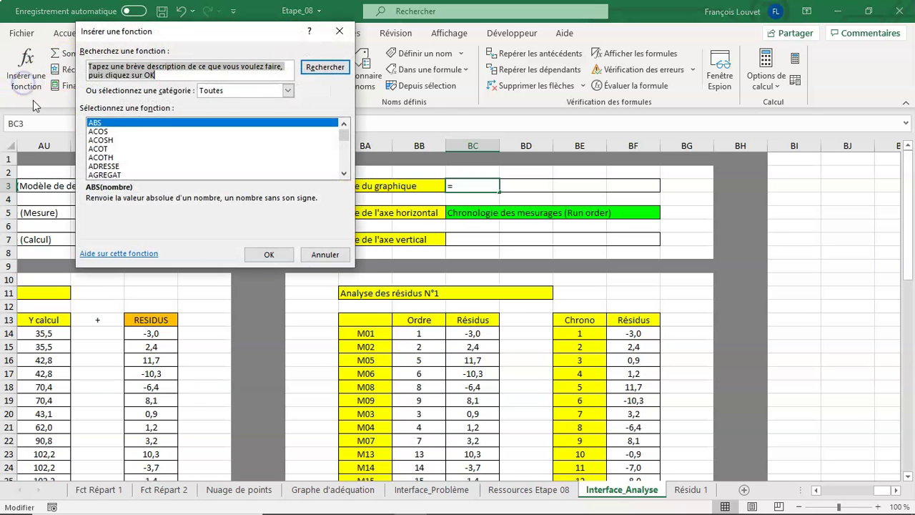
{"action": "left_click", "coordinate": [111, 157]}
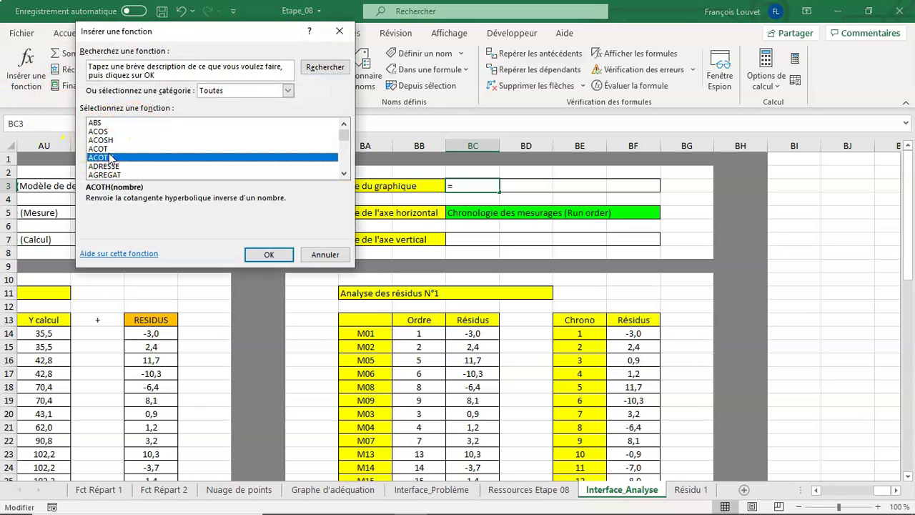
{"action": "type", "text": "con"}
{"action": "scroll", "coordinate": [122, 163], "scroll_direction": "down", "scroll_amount": 1}
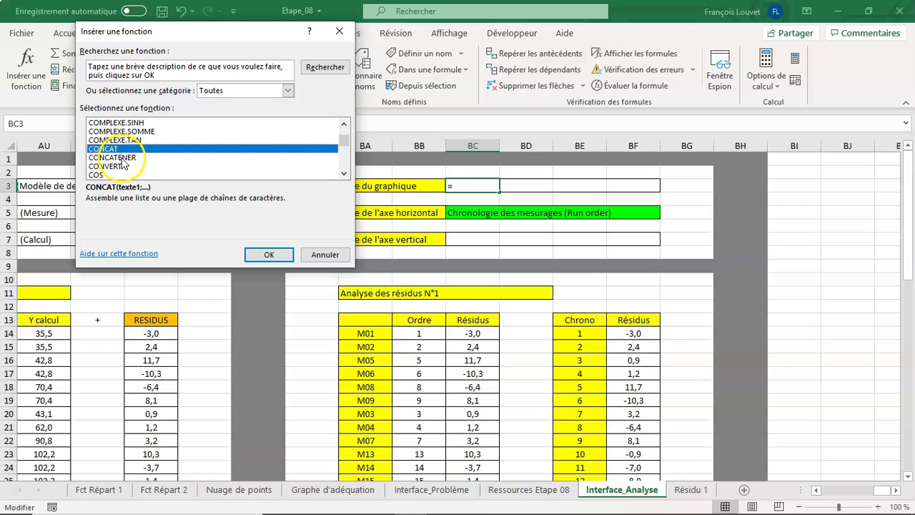
{"action": "left_click", "coordinate": [120, 157]}
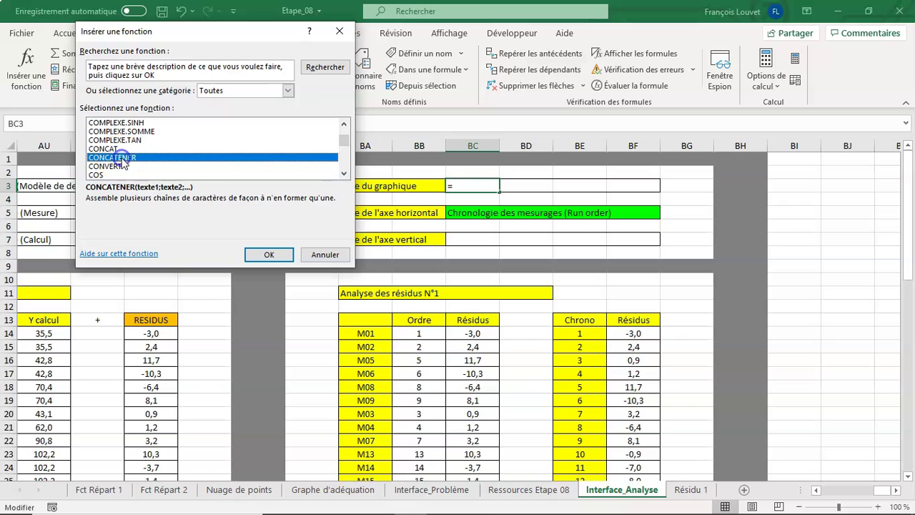
{"action": "left_click", "coordinate": [283, 259]}
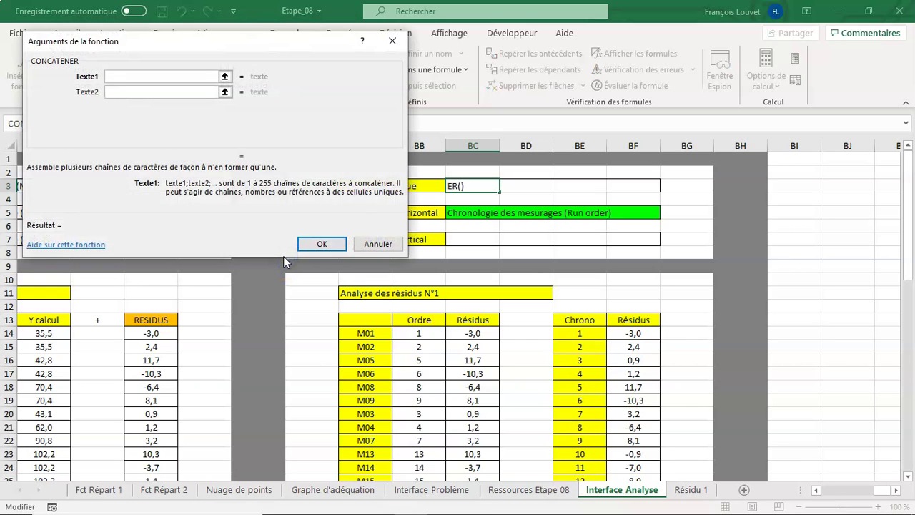
{"action": "type", "text": "Analyse des r"}
{"action": "type", "text": "ésidus"}
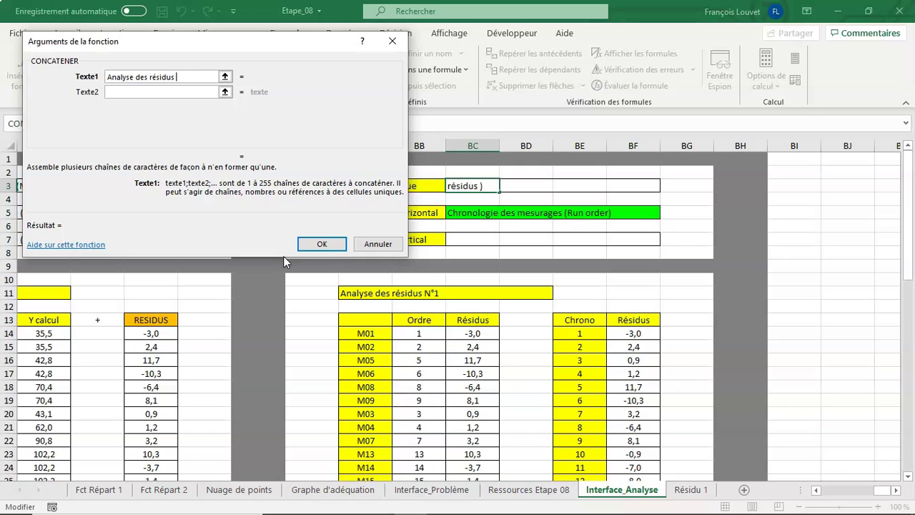
{"action": "type", "text": " ("}
Nest an INDEX function as the second text argument
{"action": "left_click", "coordinate": [137, 93]}
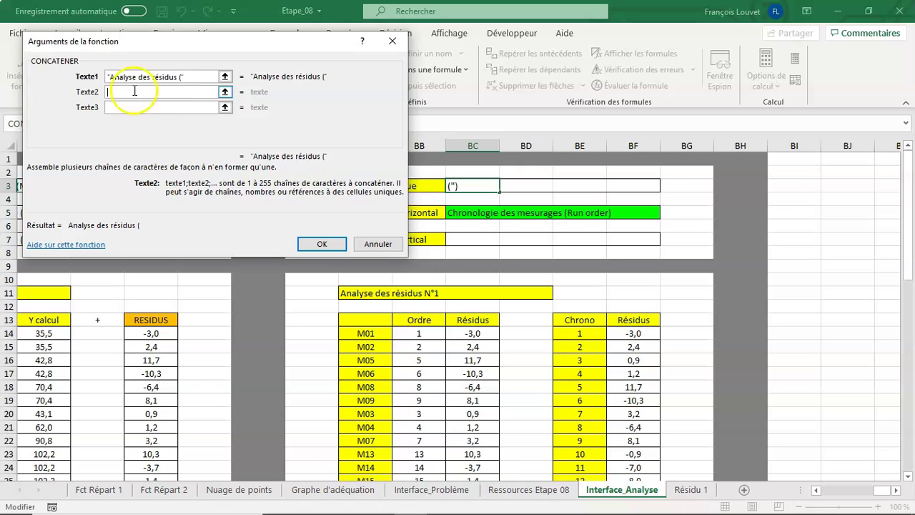
{"action": "left_click_drag", "start_coordinate": [156, 44], "coordinate": [297, 96]}
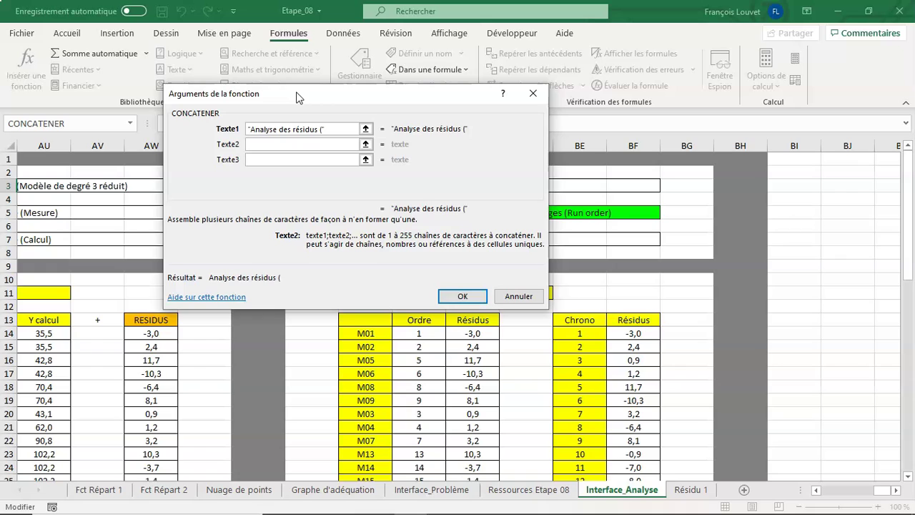
{"action": "left_click", "coordinate": [131, 126]}
{"action": "left_click", "coordinate": [132, 124]}
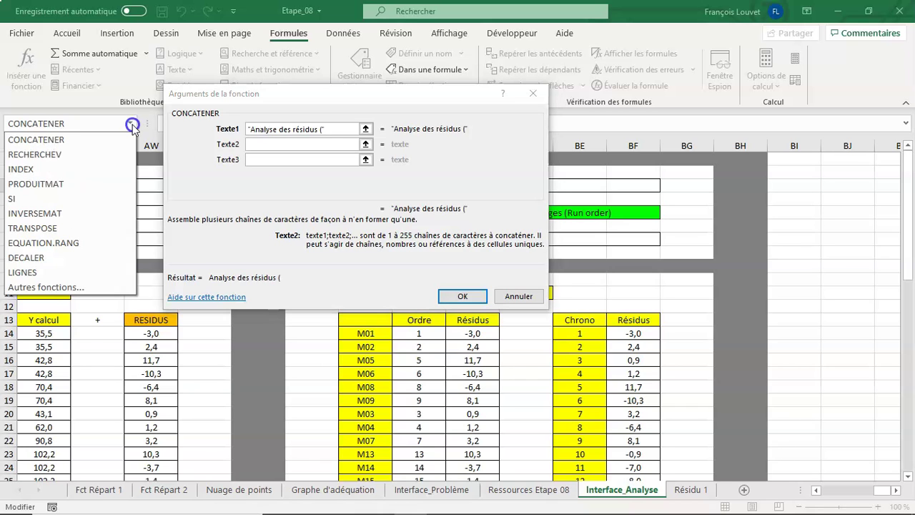
{"action": "left_click", "coordinate": [111, 171]}
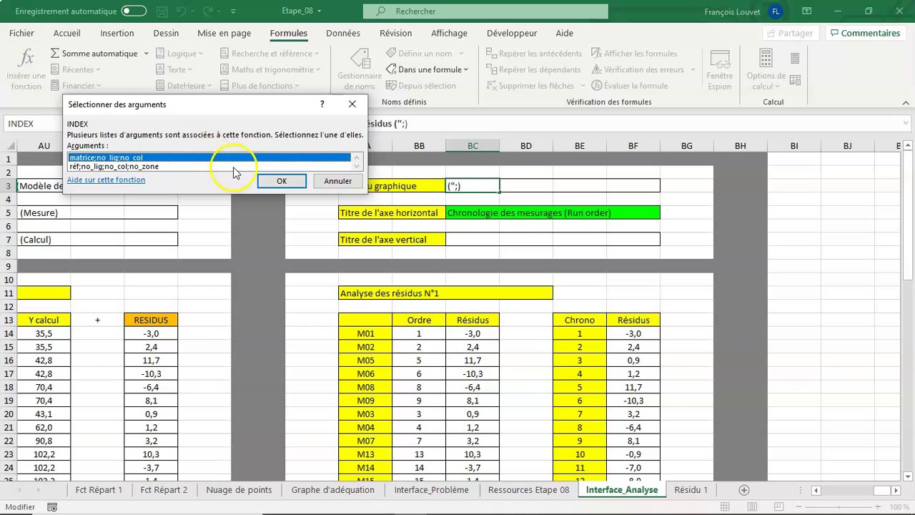
Set the nested INDEX to array MODELES with row number INDEX_M
{"action": "left_click", "coordinate": [266, 183]}
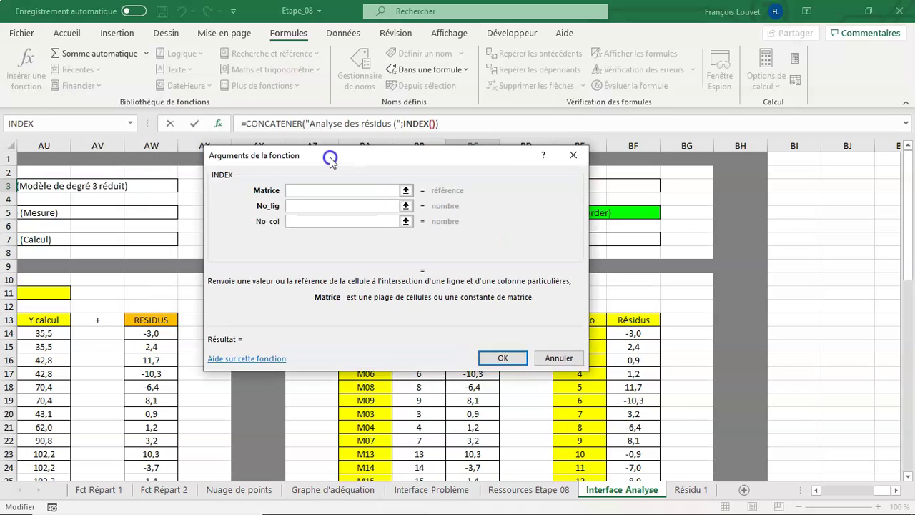
{"action": "type", "text": "M"}
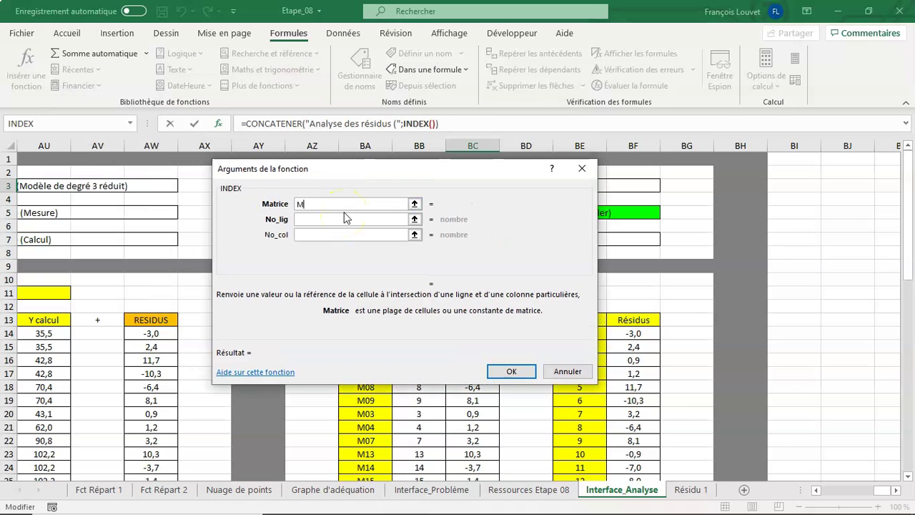
{"action": "type", "text": "ODELES"}
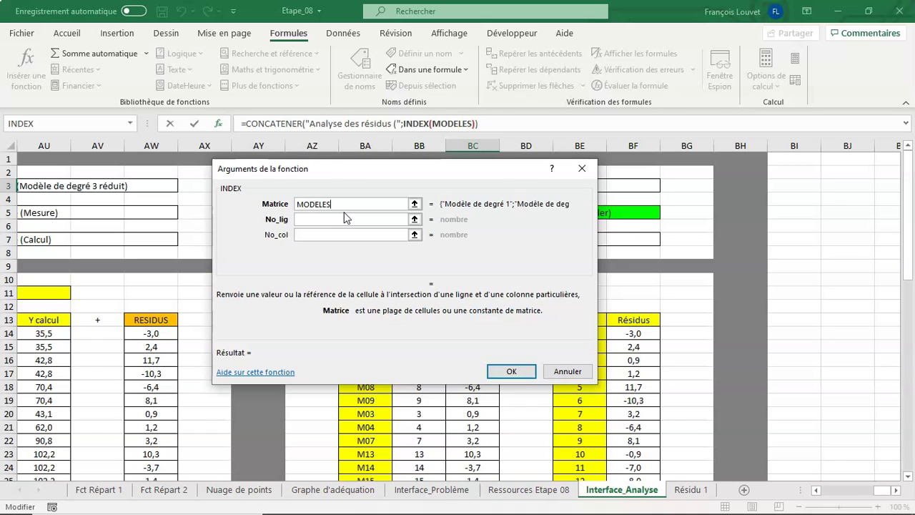
{"action": "left_click", "coordinate": [344, 218]}
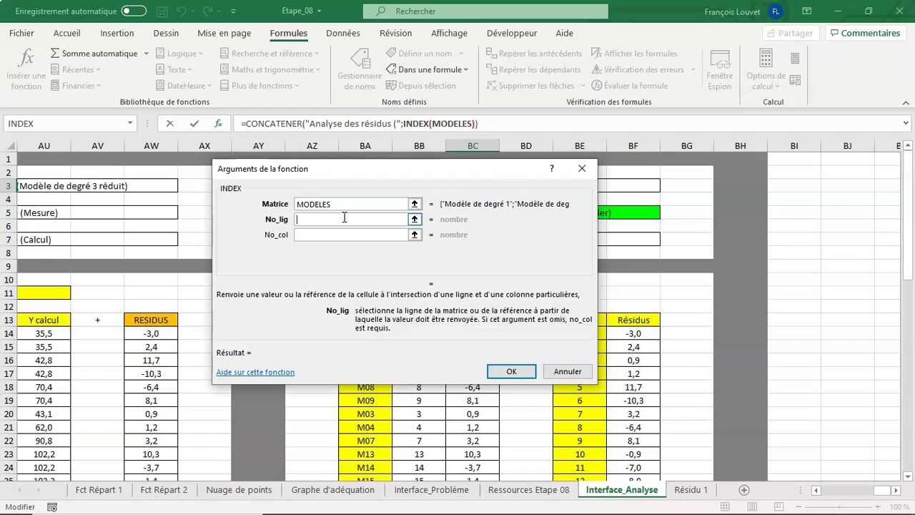
{"action": "type", "text": "INDEX_"}
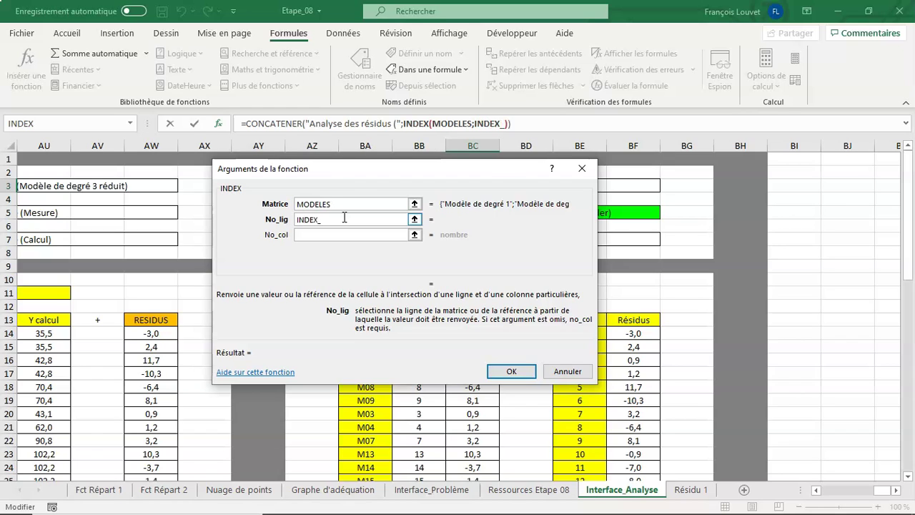
{"action": "type", "text": "M"}
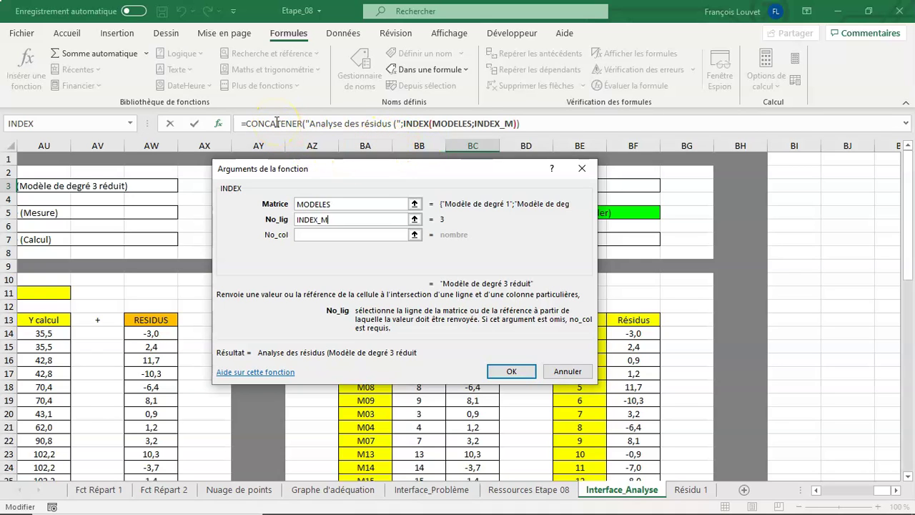
Add ')' as Texte3 and confirm, so BC3 shows 'Analyse des résidus (Modèle de degré 3 réduit)'
{"action": "left_click", "coordinate": [277, 123]}
{"action": "left_click", "coordinate": [290, 124]}
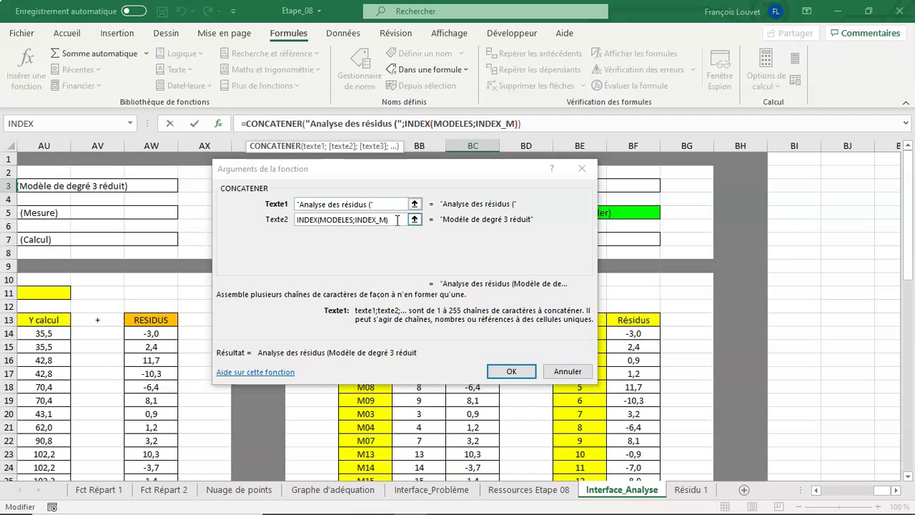
{"action": "left_click", "coordinate": [397, 220]}
{"action": "left_click", "coordinate": [351, 237]}
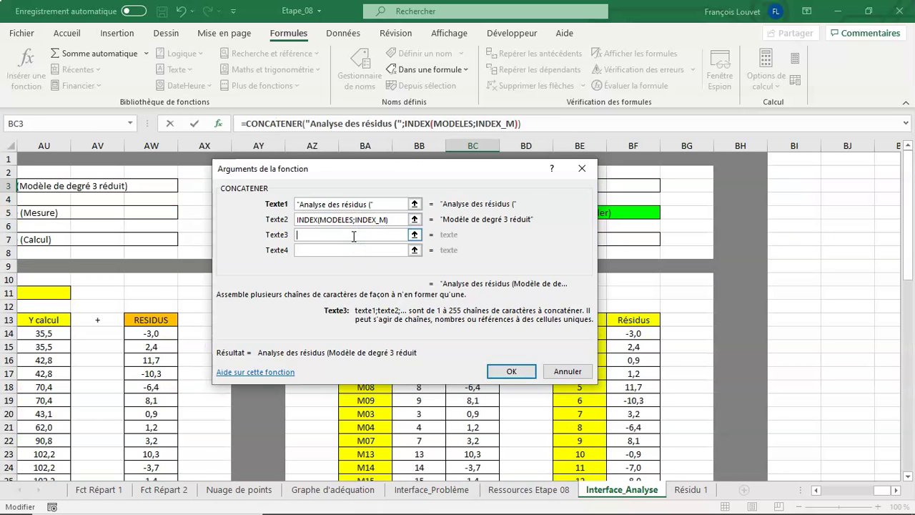
{"action": "type", "text": ")"}
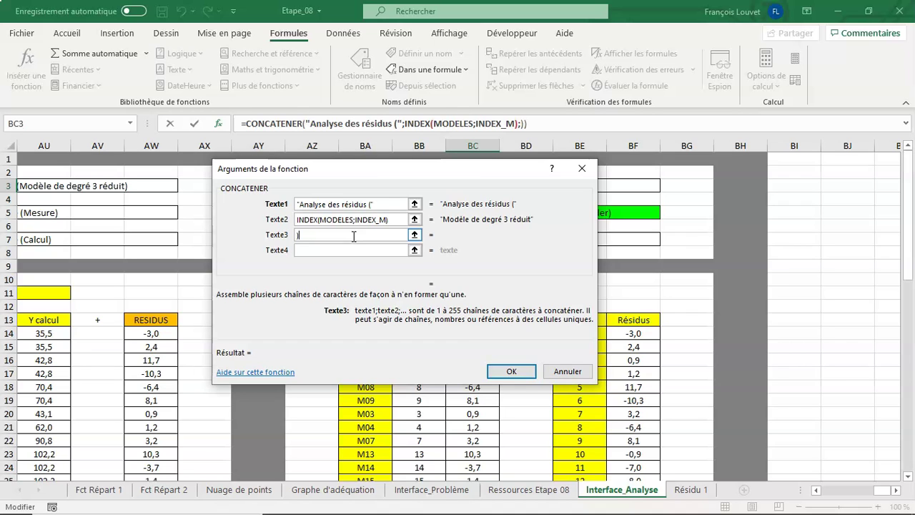
{"action": "left_click", "coordinate": [511, 371]}
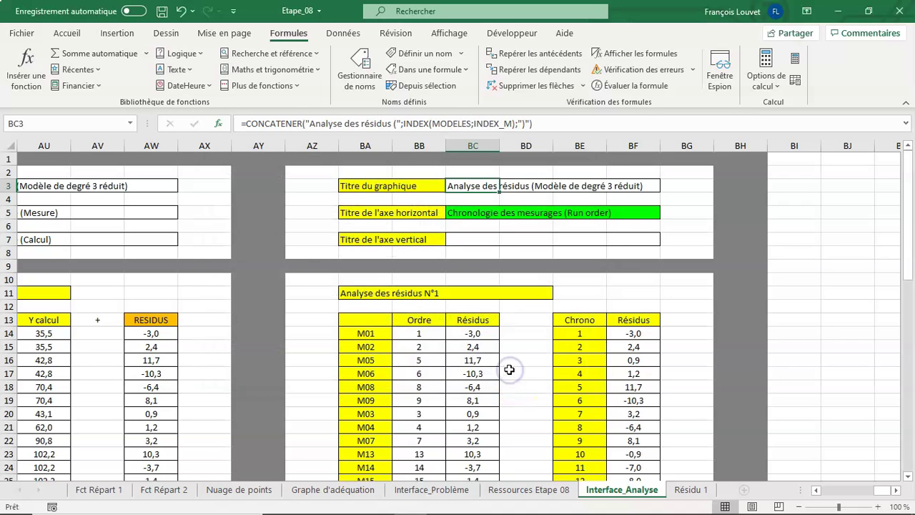
{"action": "left_click", "coordinate": [687, 238]}
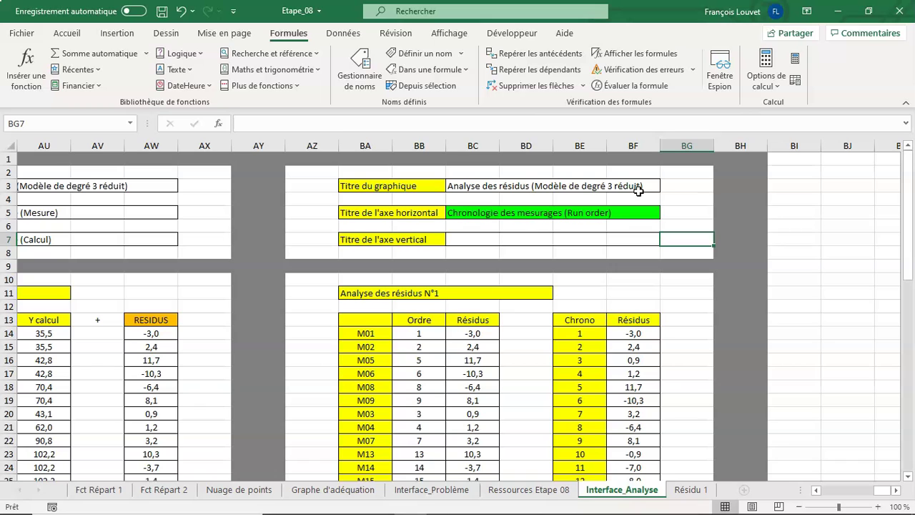
{"action": "left_click", "coordinate": [684, 490]}
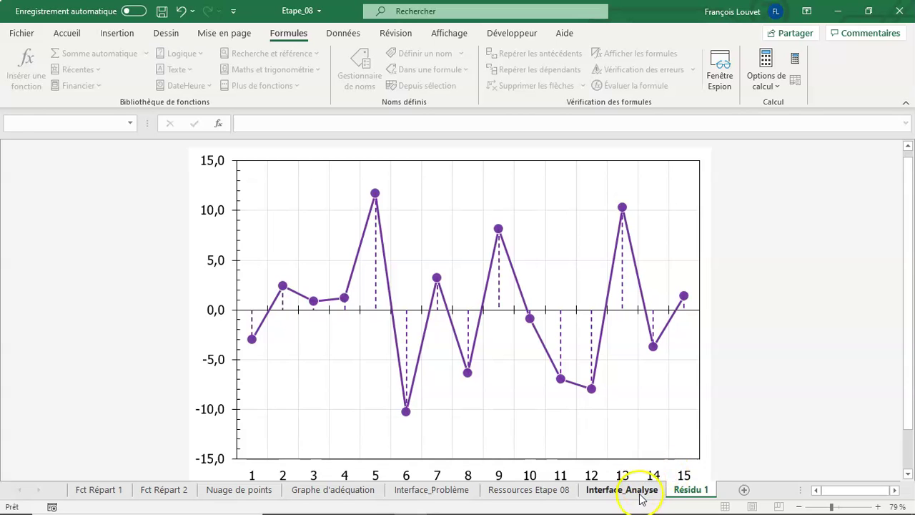
{"action": "left_click", "coordinate": [639, 490]}
{"action": "left_click", "coordinate": [457, 240]}
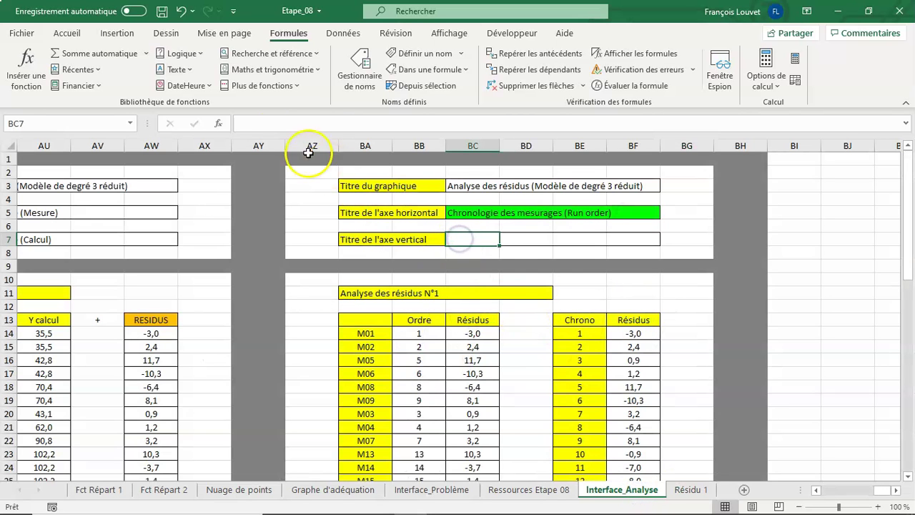
Start a CONCATENER formula in BC7 with Texte1 'Résidu ('
{"action": "left_click", "coordinate": [21, 59]}
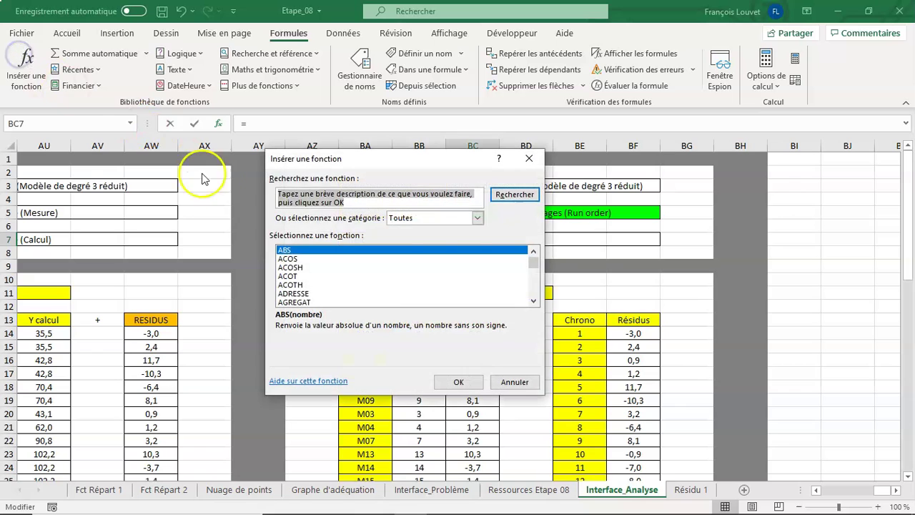
{"action": "left_click", "coordinate": [429, 218]}
{"action": "left_click", "coordinate": [429, 230]}
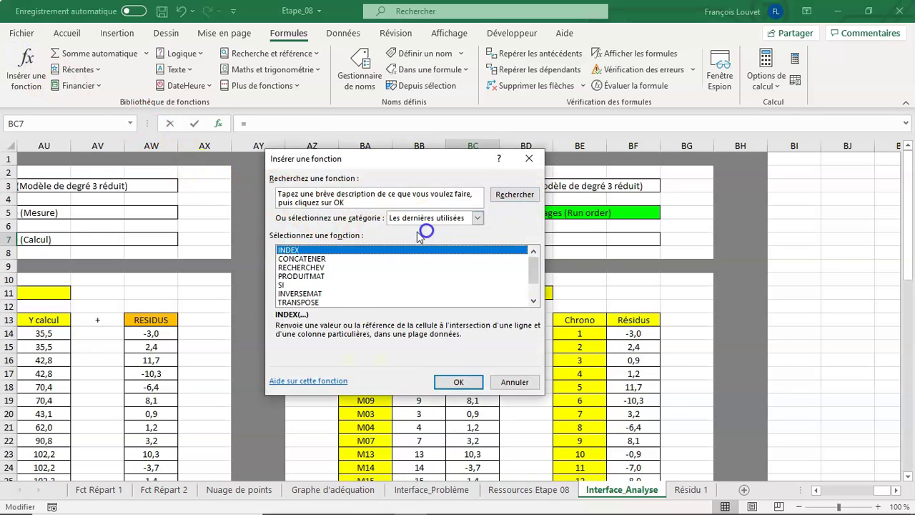
{"action": "left_click", "coordinate": [301, 258]}
{"action": "left_click", "coordinate": [457, 383]}
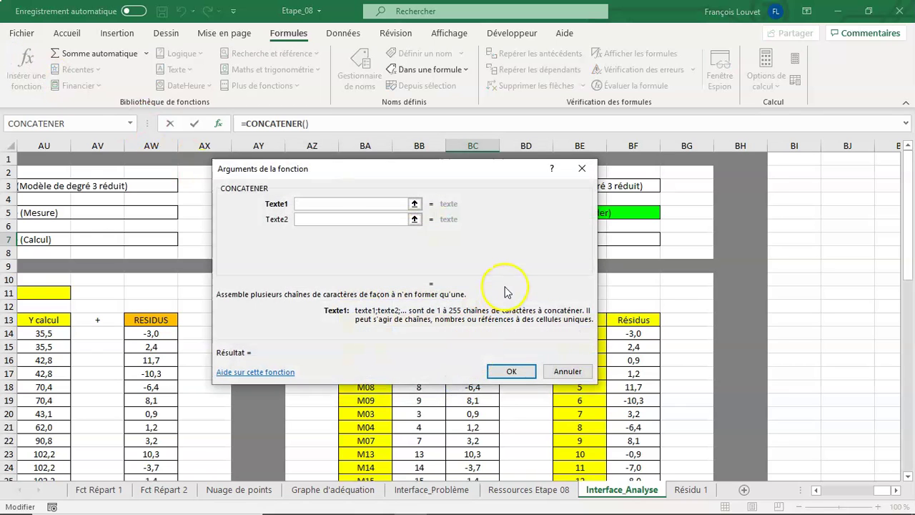
{"action": "type", "text": "Résidu"}
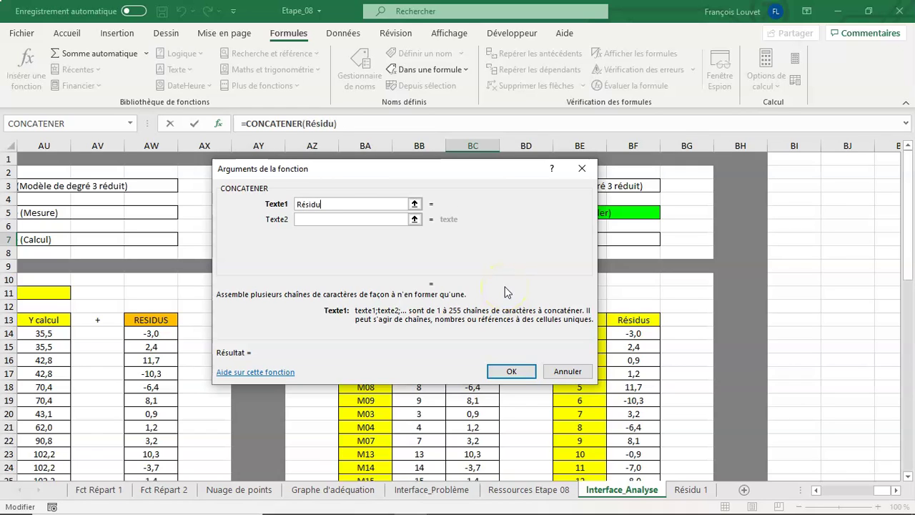
{"action": "type", "text": " ("}
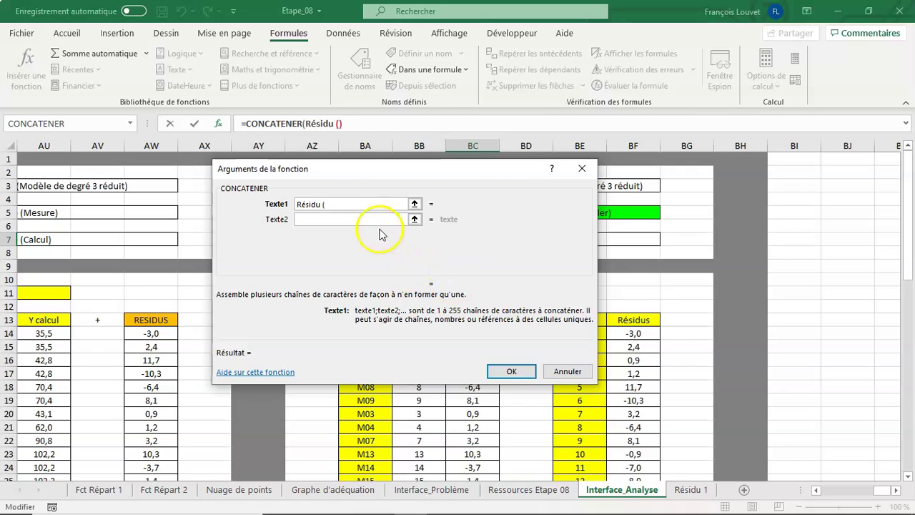
Nest INDEX(REPONSES;INDEX_R) as the second text argument
{"action": "left_click", "coordinate": [366, 219]}
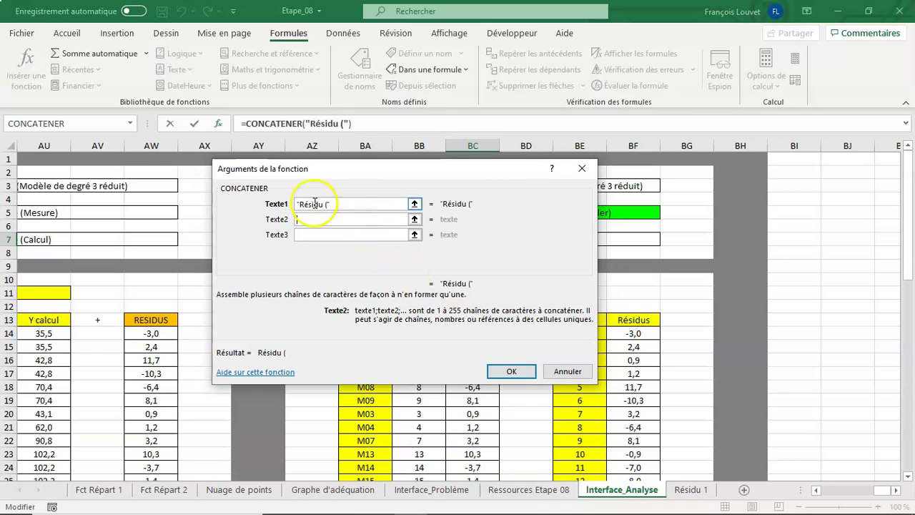
{"action": "left_click", "coordinate": [131, 123]}
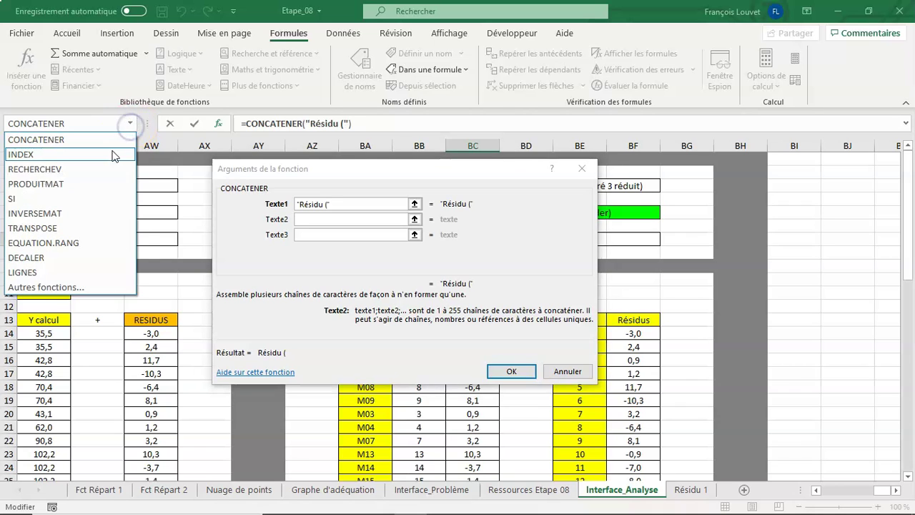
{"action": "left_click", "coordinate": [112, 151]}
{"action": "left_click", "coordinate": [472, 308]}
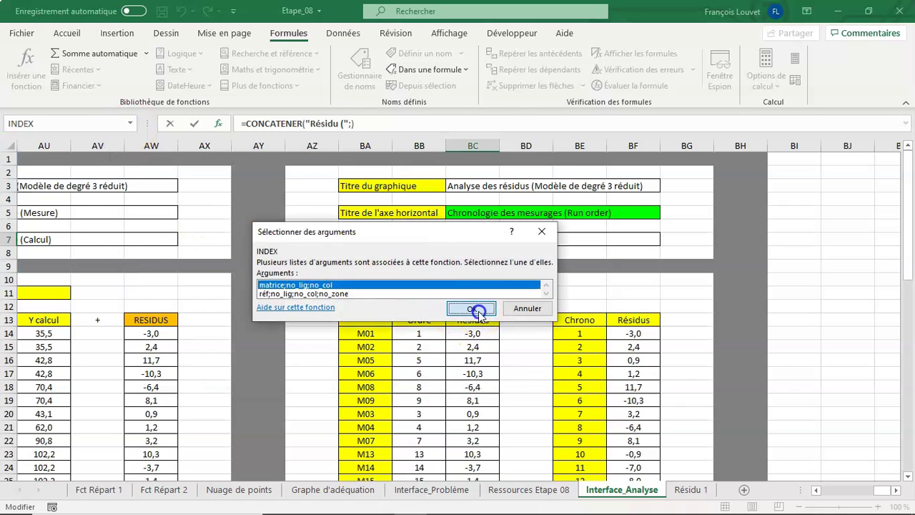
{"action": "type", "text": "REPONSES"}
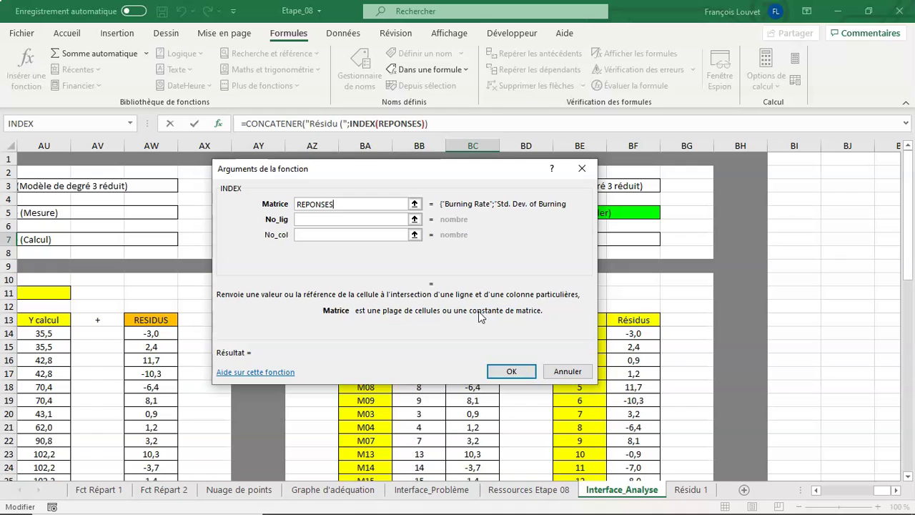
{"action": "left_click", "coordinate": [326, 220]}
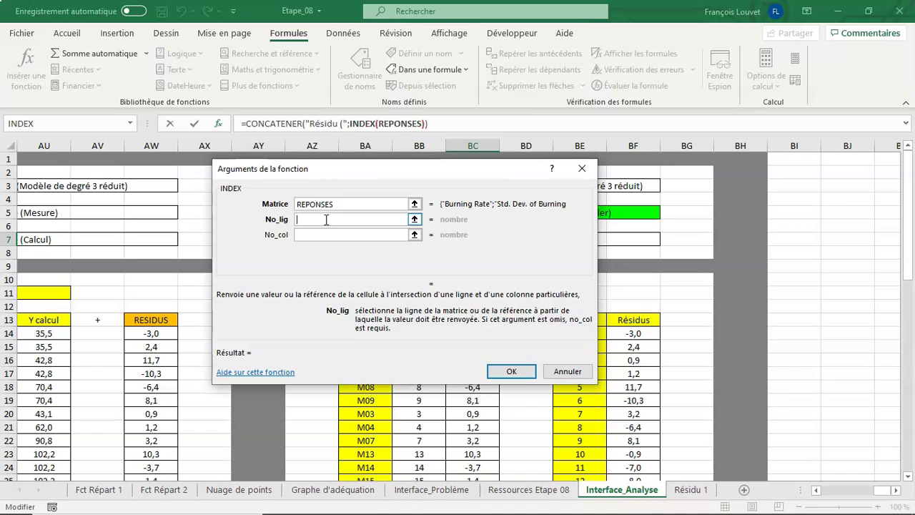
{"action": "type", "text": "INDEX_"}
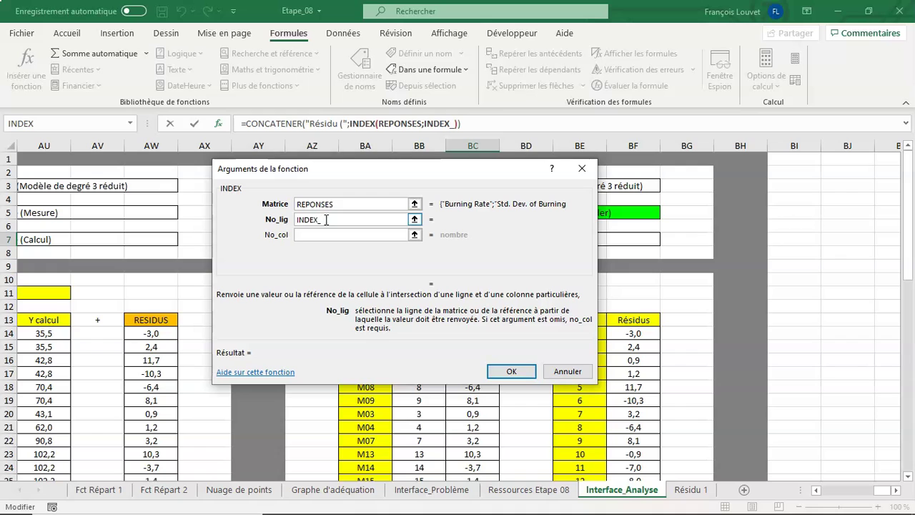
{"action": "type", "text": "R"}
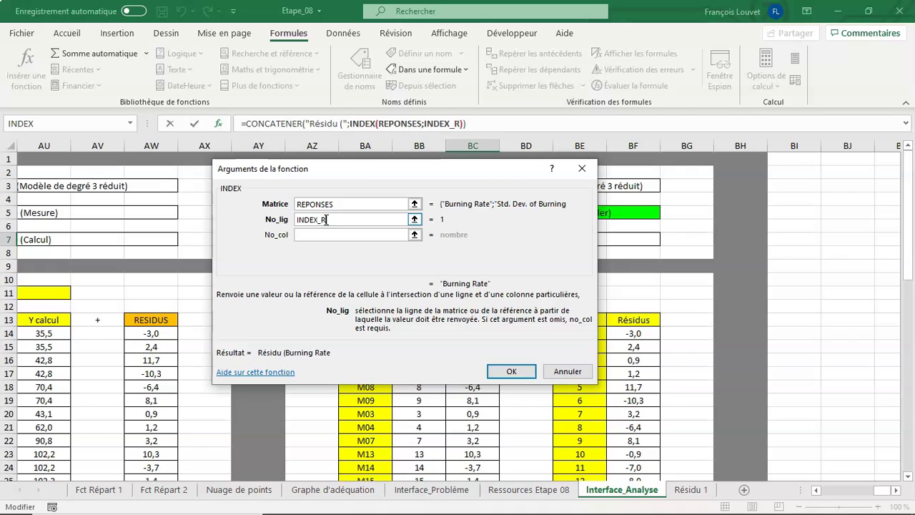
{"action": "left_click", "coordinate": [515, 371]}
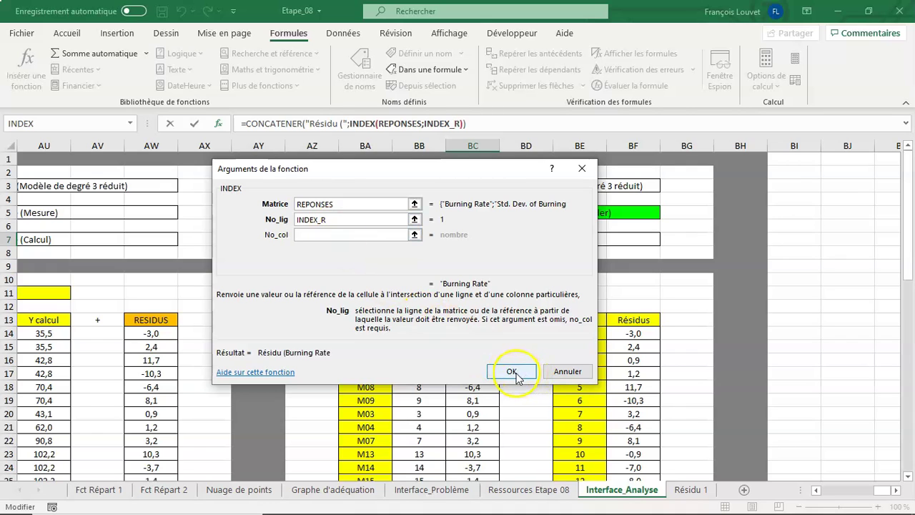
Add ')' as Texte3 and commit, so BC7 shows 'Résidu (Burning Rate)'
{"action": "left_click", "coordinate": [286, 121]}
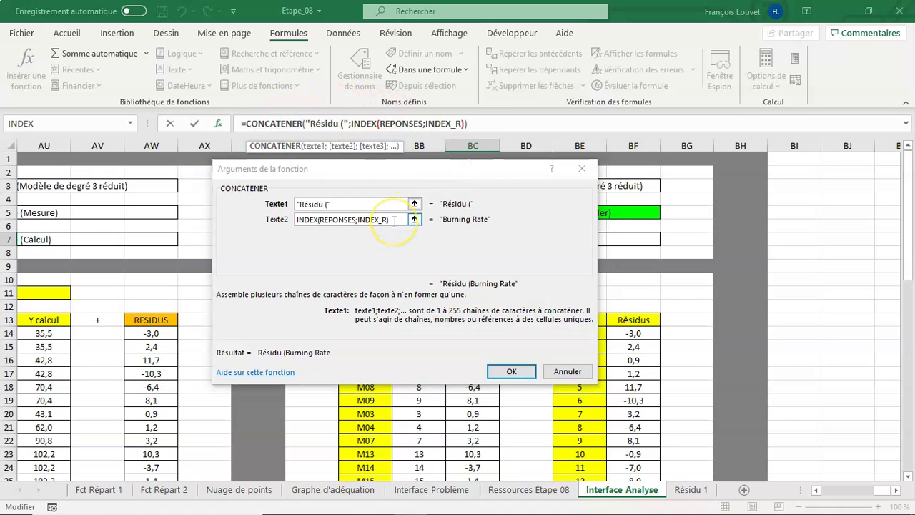
{"action": "left_click", "coordinate": [394, 222]}
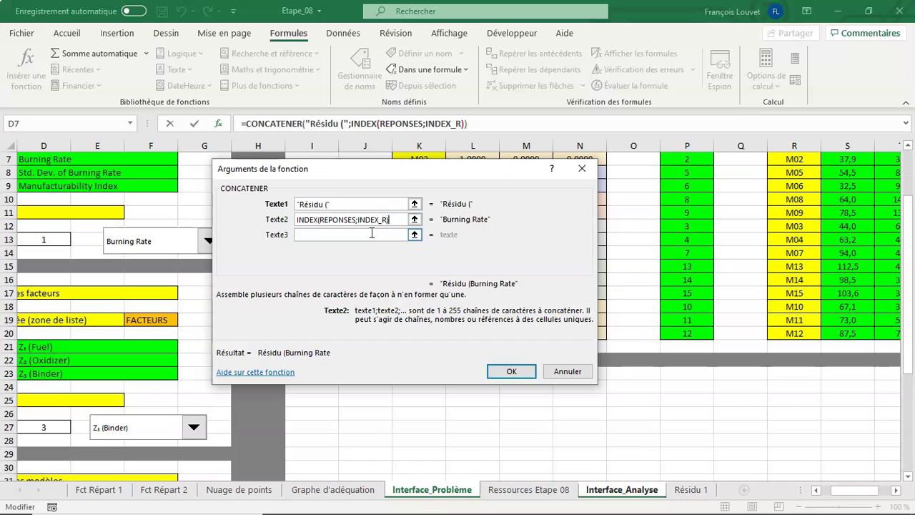
{"action": "left_click", "coordinate": [371, 234]}
{"action": "type", "text": ")"}
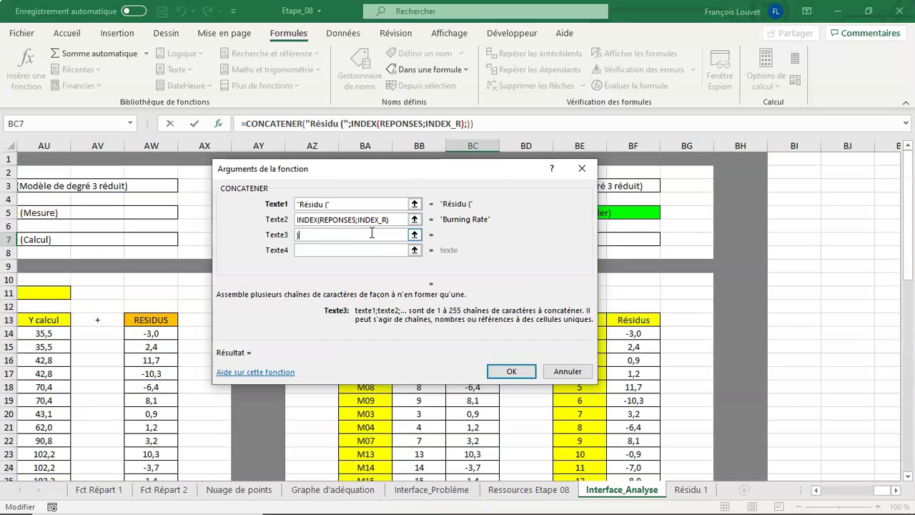
{"action": "key", "text": "Return"}
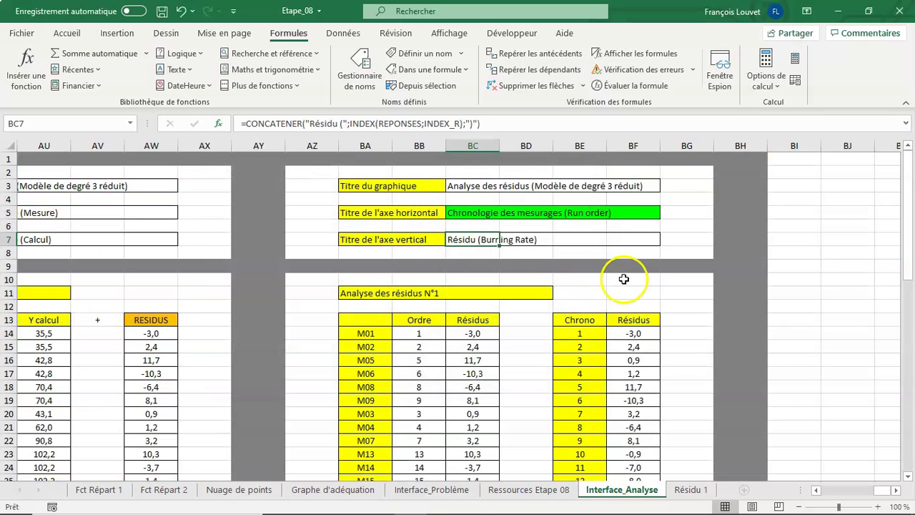
Add a 'Titre du graphique' title above the Résidu 1 residual chart and start a formula link
{"action": "left_click", "coordinate": [625, 278]}
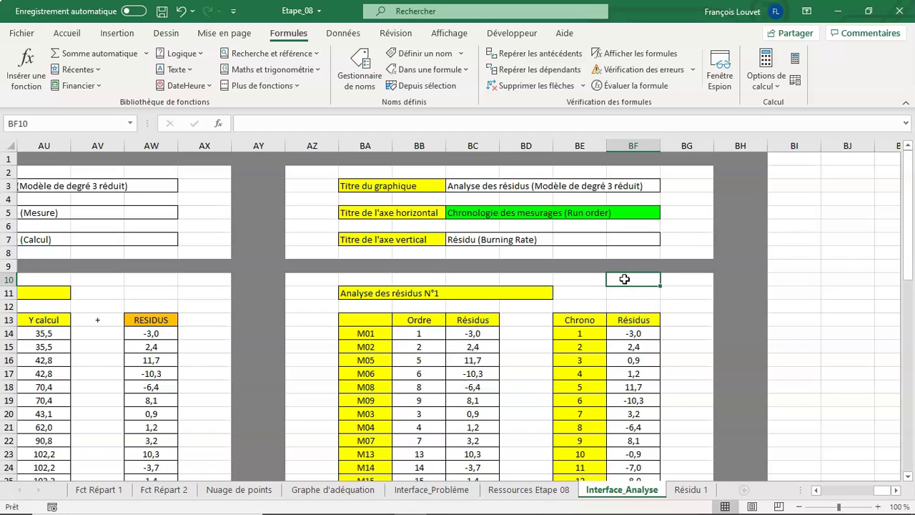
{"action": "left_click", "coordinate": [697, 491]}
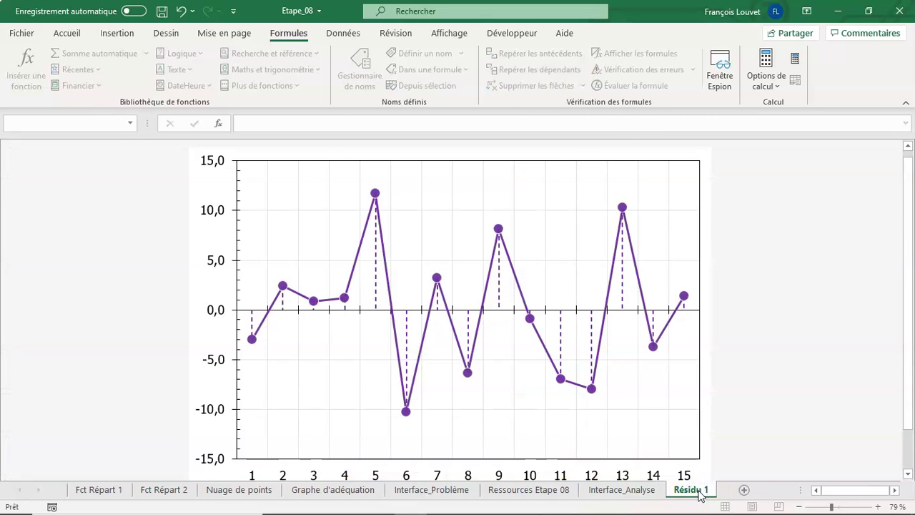
{"action": "left_click", "coordinate": [670, 149]}
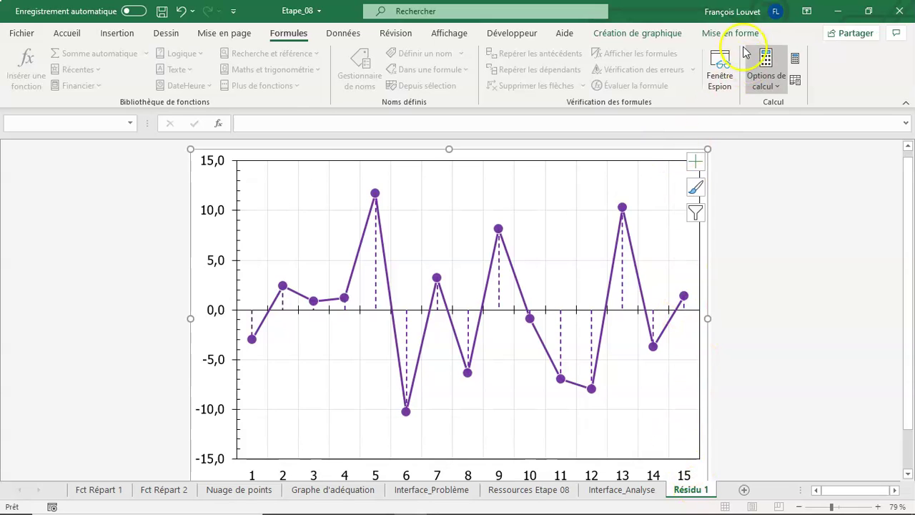
{"action": "left_click", "coordinate": [630, 36]}
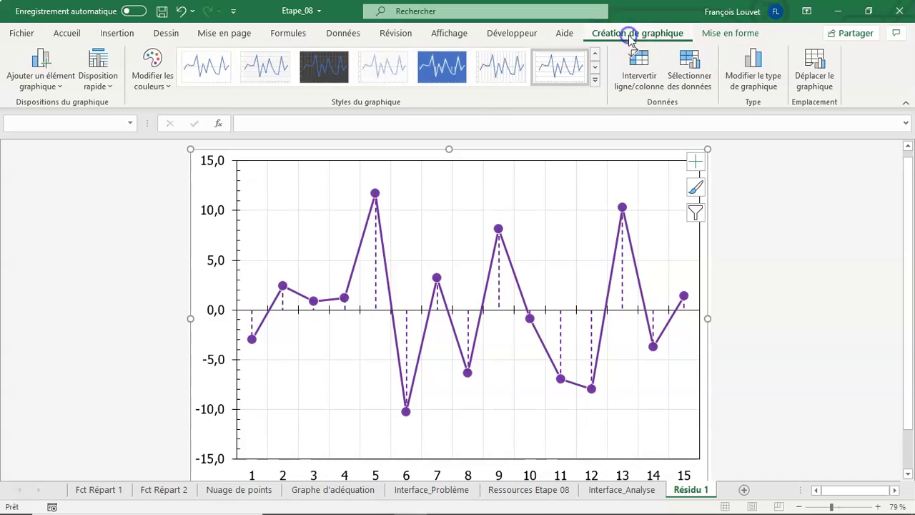
{"action": "left_click", "coordinate": [61, 74]}
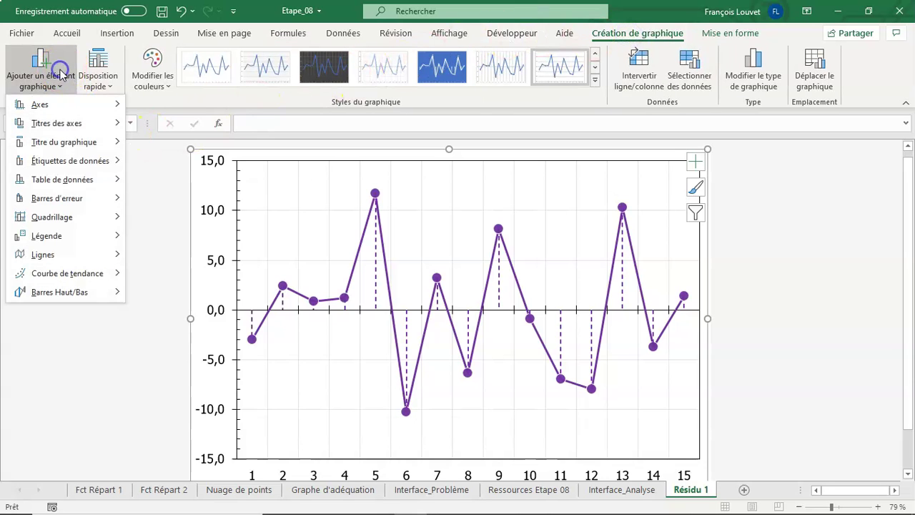
{"action": "left_click", "coordinate": [75, 143]}
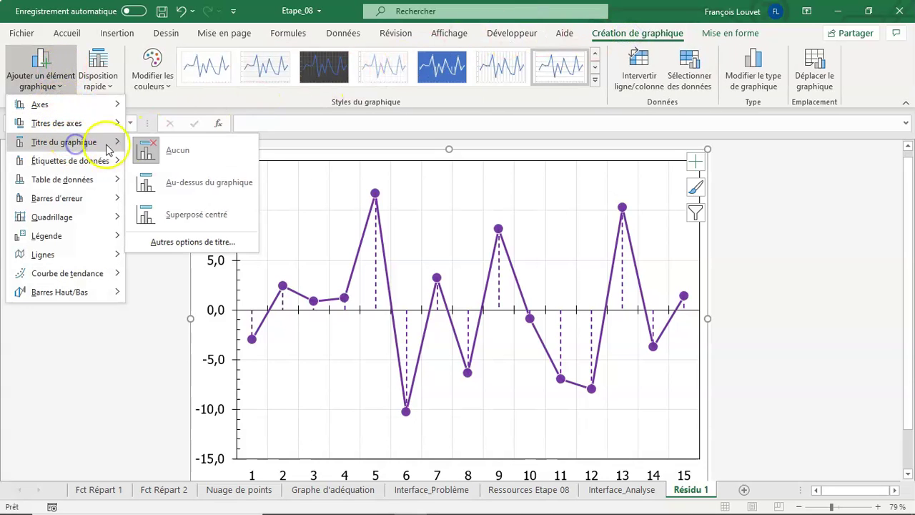
{"action": "left_click", "coordinate": [172, 181]}
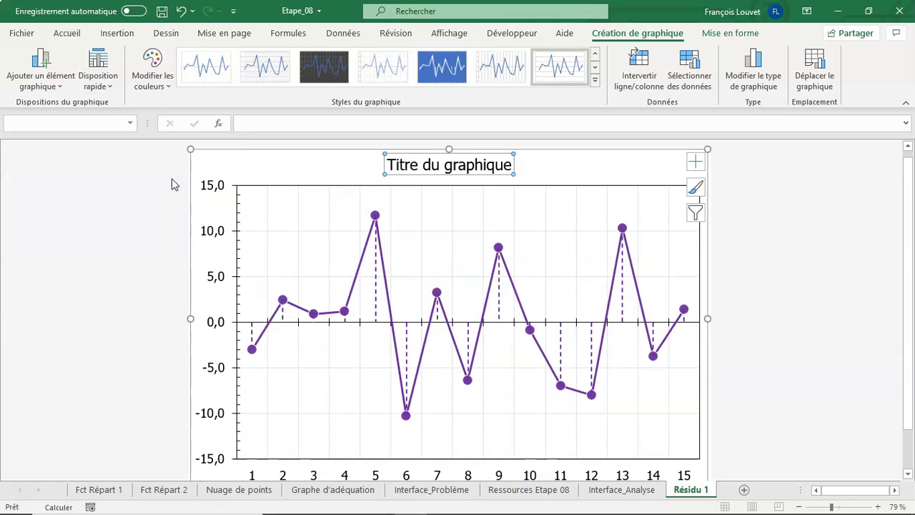
{"action": "type", "text": "="}
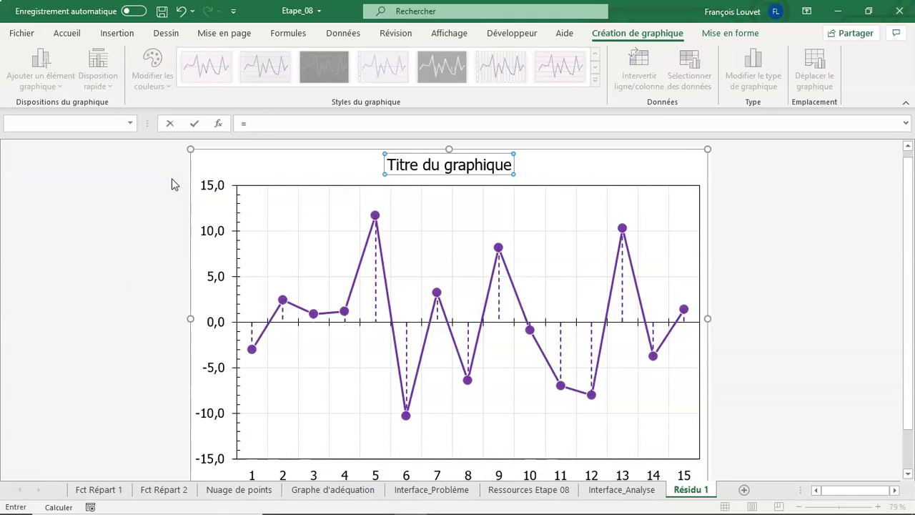
Link the chart title to Interface_Analyse!BC3, 'Analyse des résidus (Modèle de degré 3 réduit)'
{"action": "left_click", "coordinate": [607, 489]}
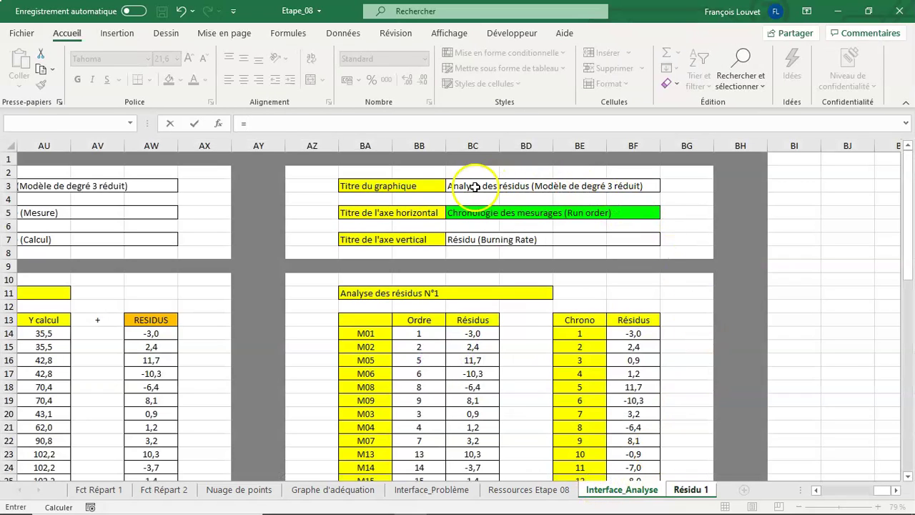
{"action": "left_click", "coordinate": [475, 186]}
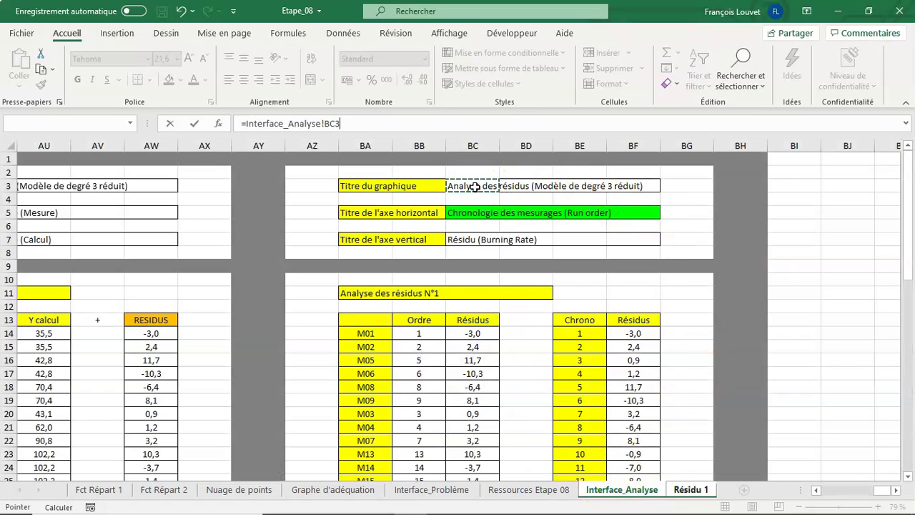
{"action": "key", "text": "Return"}
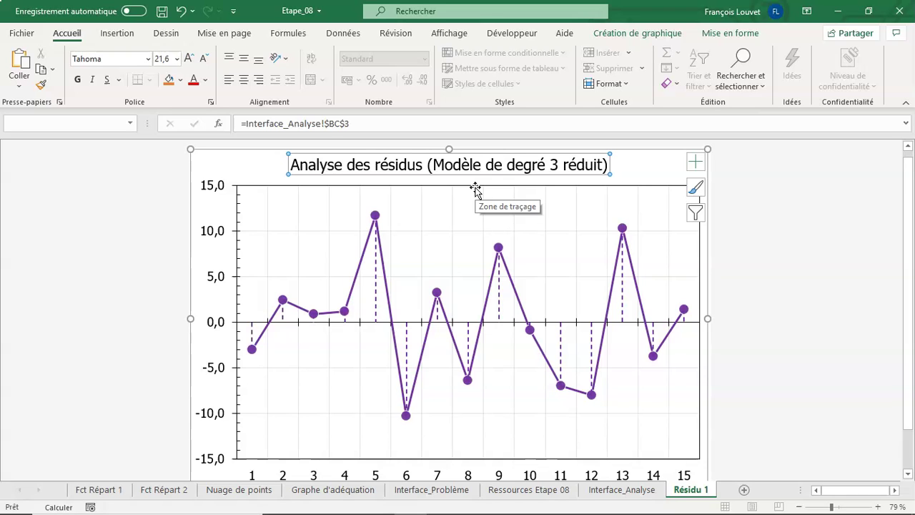
{"action": "left_click", "coordinate": [664, 33]}
Add a horizontal axis title linked to Interface_Analyse!BC5, 'Chronologie des mesurages (Run order)'
{"action": "left_click", "coordinate": [38, 81]}
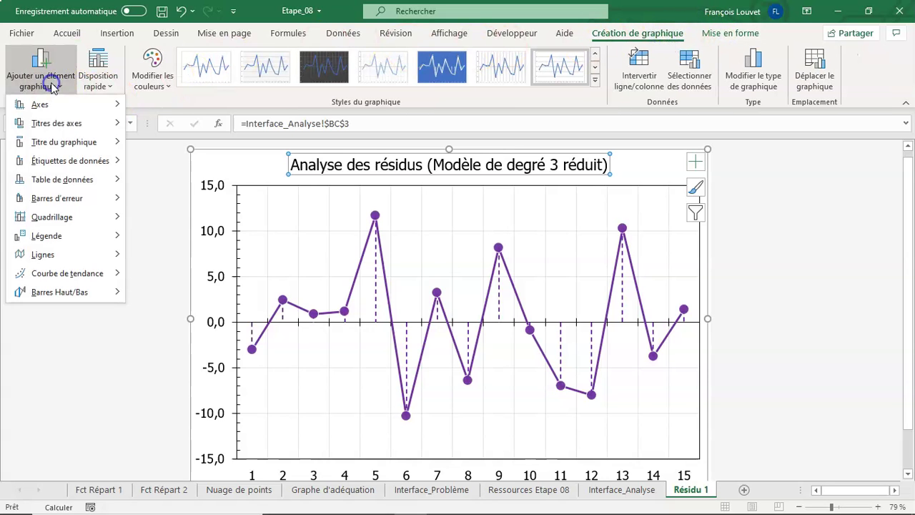
{"action": "mouse_move", "coordinate": [57, 128]}
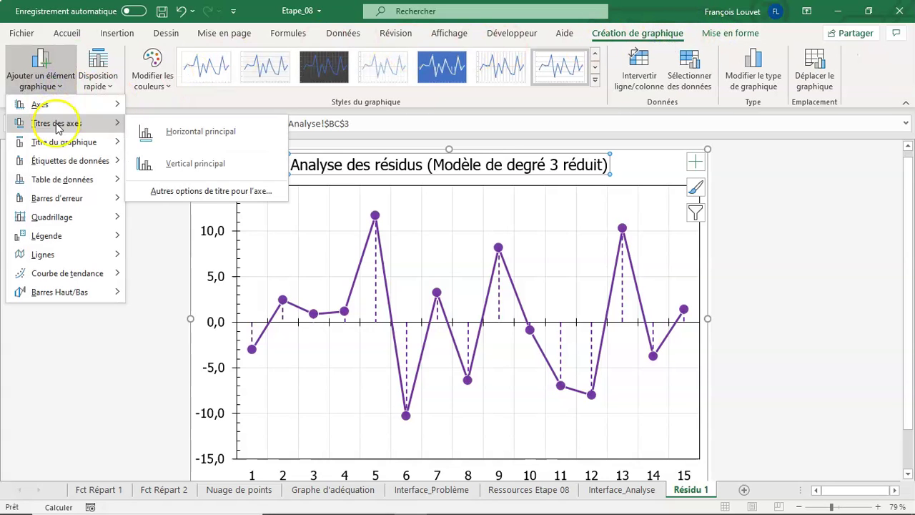
{"action": "left_click", "coordinate": [159, 129]}
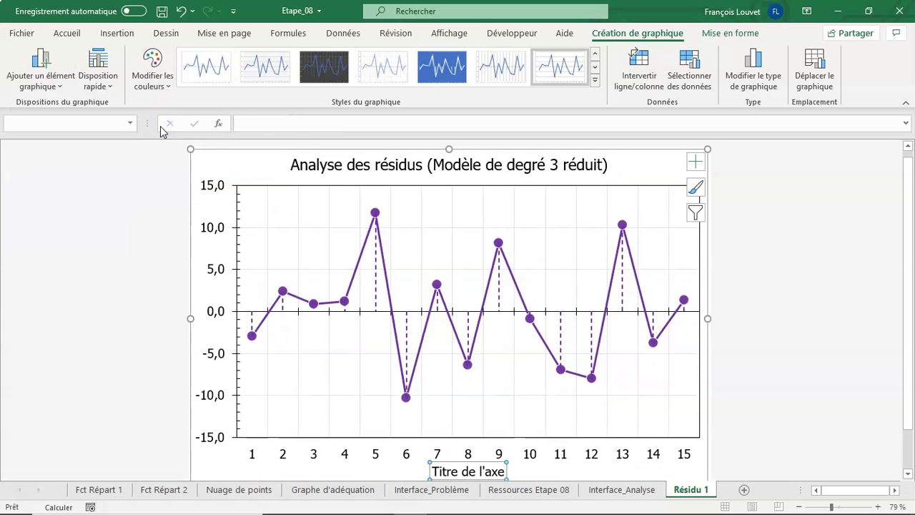
{"action": "type", "text": "="}
{"action": "left_click", "coordinate": [627, 489]}
{"action": "left_click", "coordinate": [484, 212]}
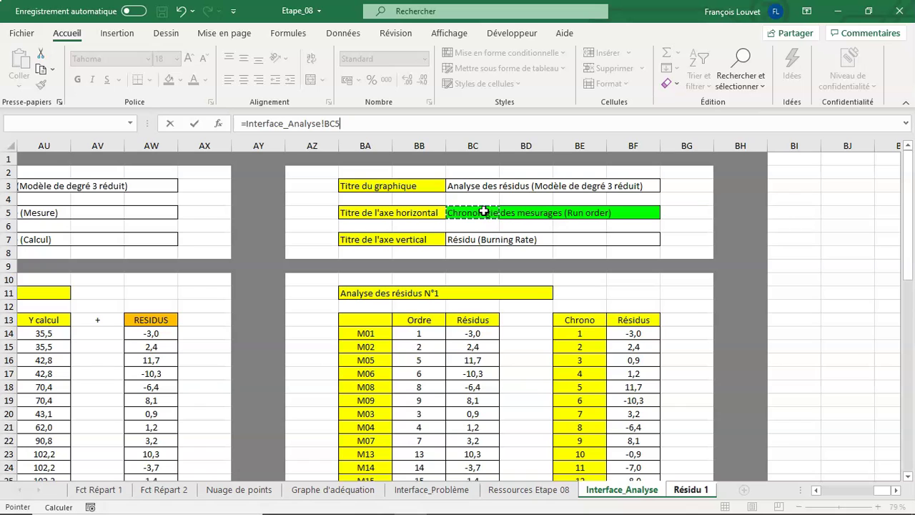
{"action": "key", "text": "Return"}
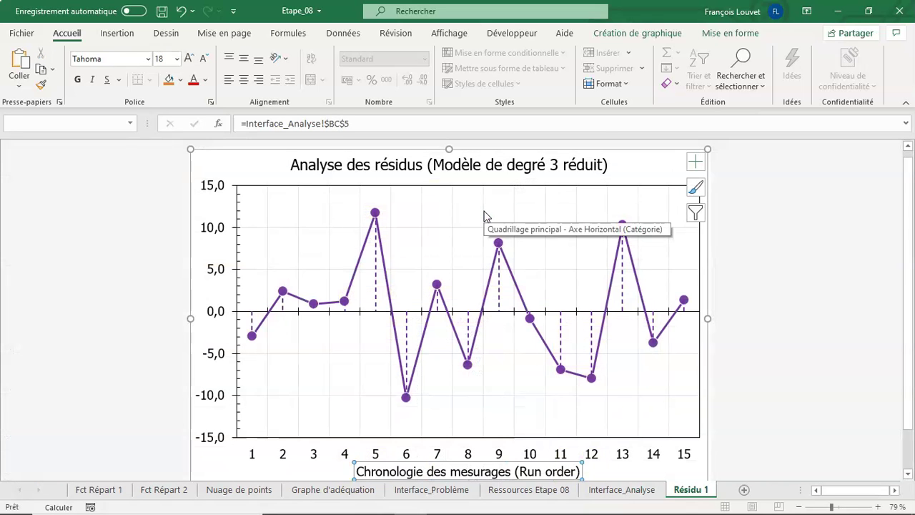
{"action": "left_click", "coordinate": [635, 34]}
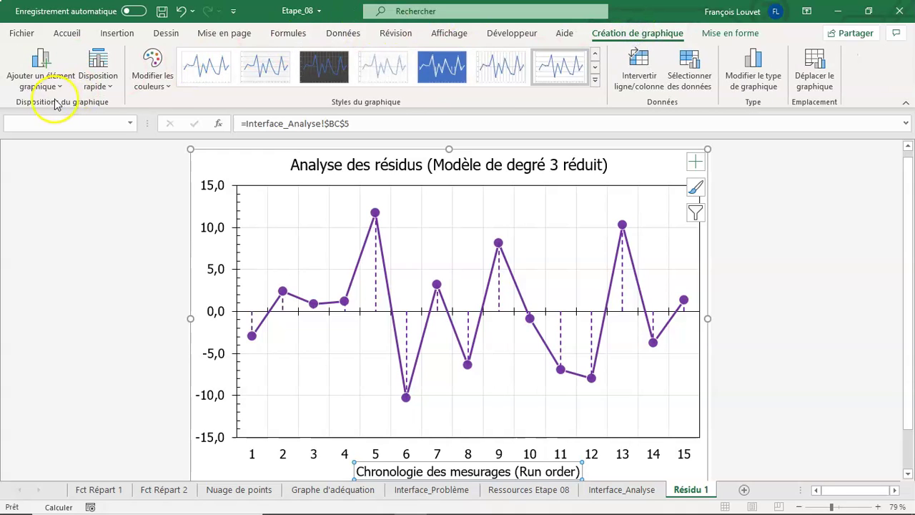
Add a vertical axis title linked to Interface_Analyse!BC7, 'Résidu (Burning Rate)'
{"action": "left_click", "coordinate": [43, 75]}
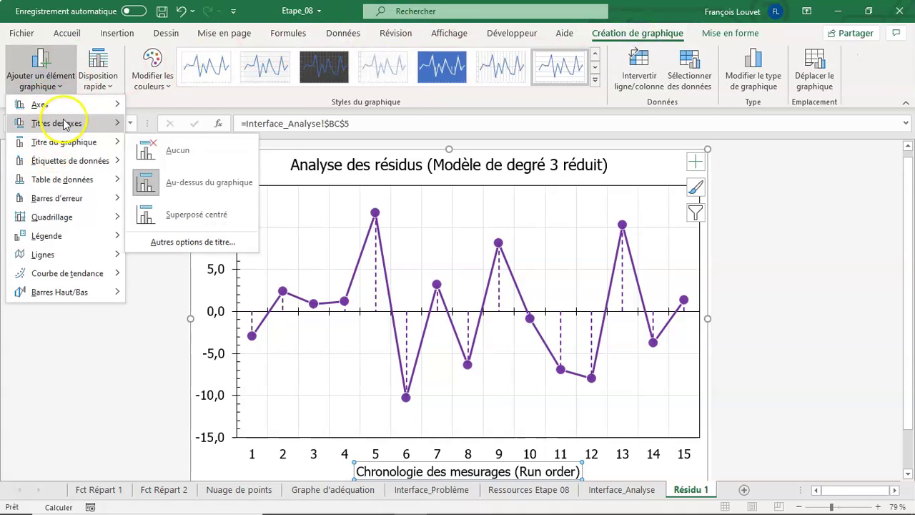
{"action": "mouse_move", "coordinate": [65, 123]}
{"action": "left_click", "coordinate": [146, 164]}
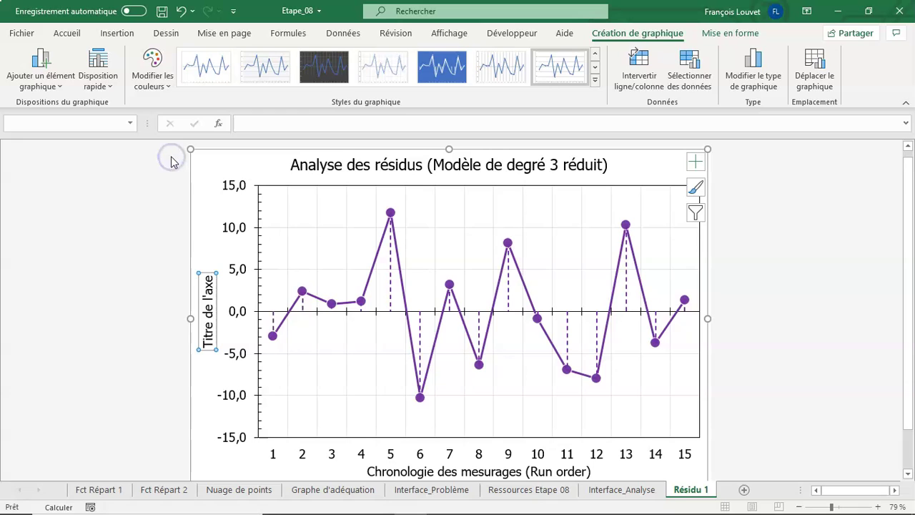
{"action": "type", "text": "="}
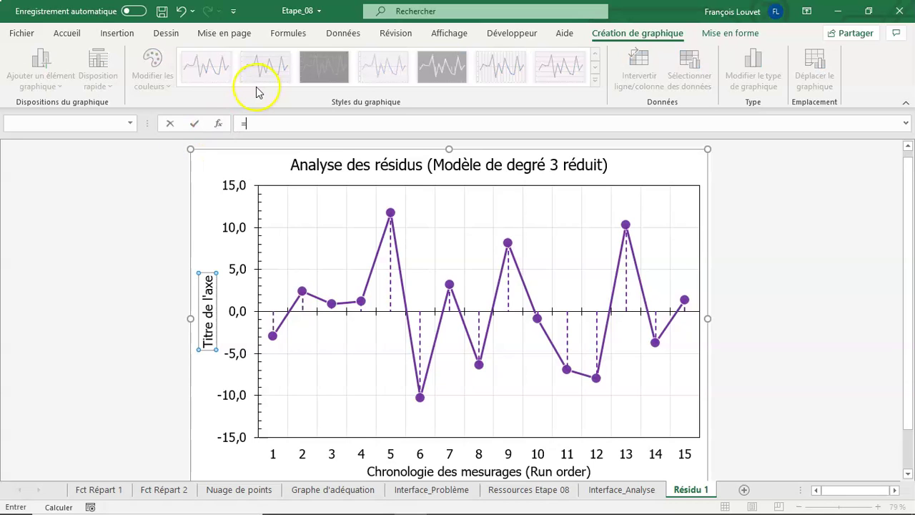
{"action": "left_click", "coordinate": [626, 489]}
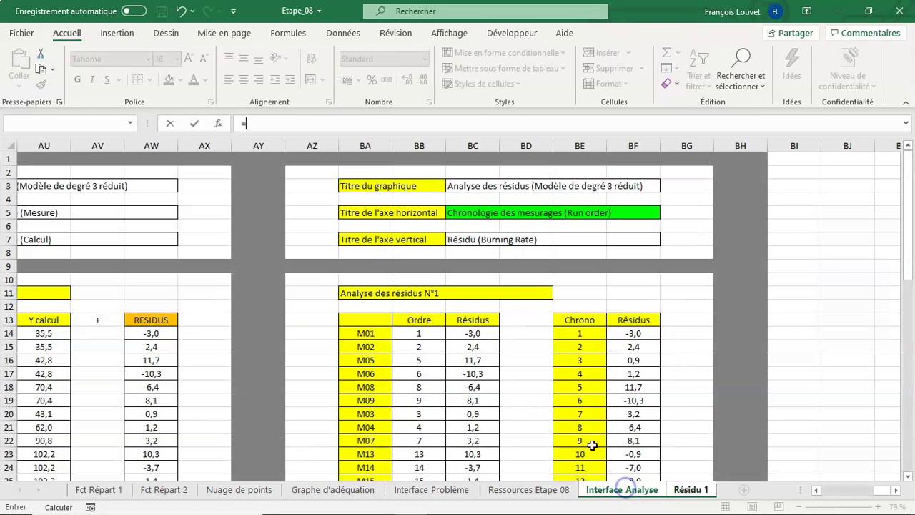
{"action": "left_click", "coordinate": [455, 239]}
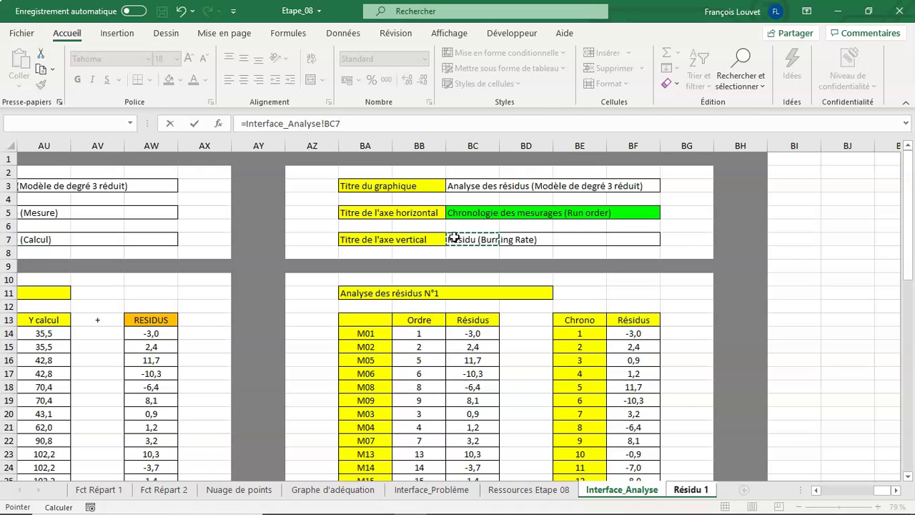
{"action": "key", "text": "Return"}
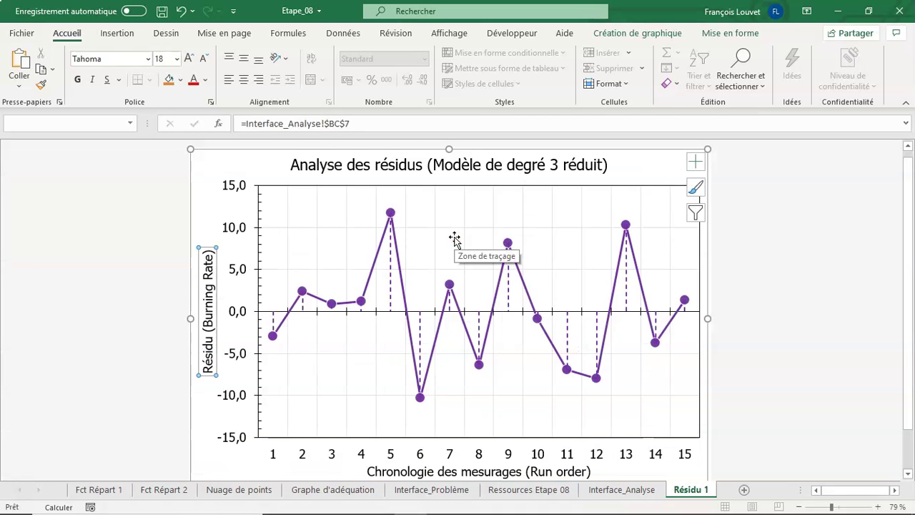
Scroll Interface_Problème down to the Définition des modèles block showing 'Modèle de degré 3 réduit'
{"action": "left_click", "coordinate": [766, 306]}
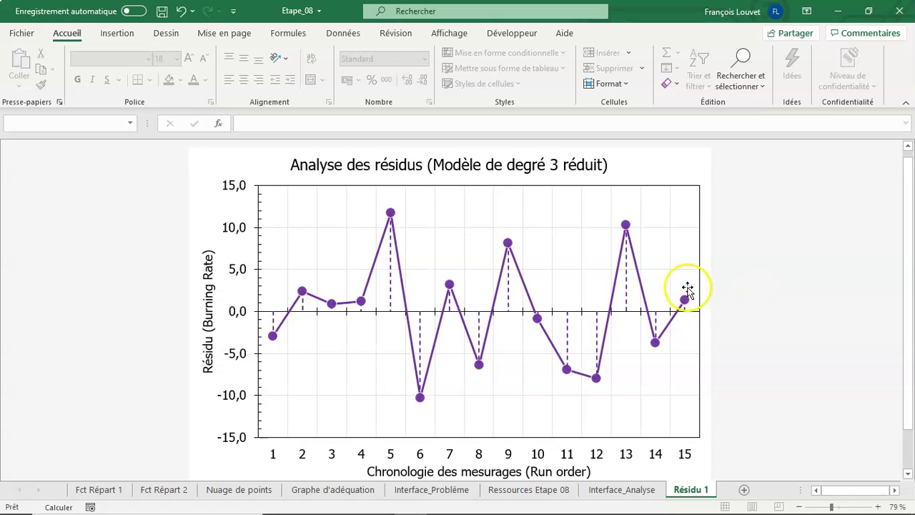
{"action": "left_click", "coordinate": [459, 491]}
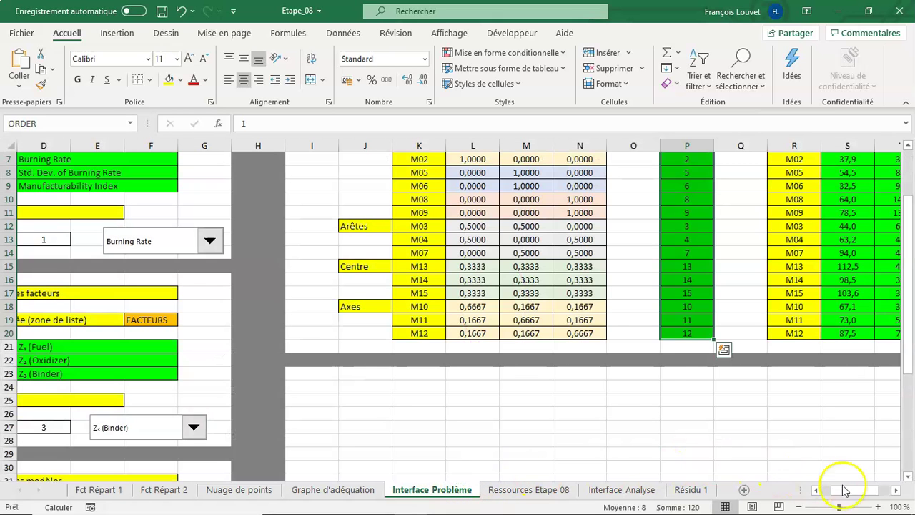
{"action": "left_click", "coordinate": [808, 489]}
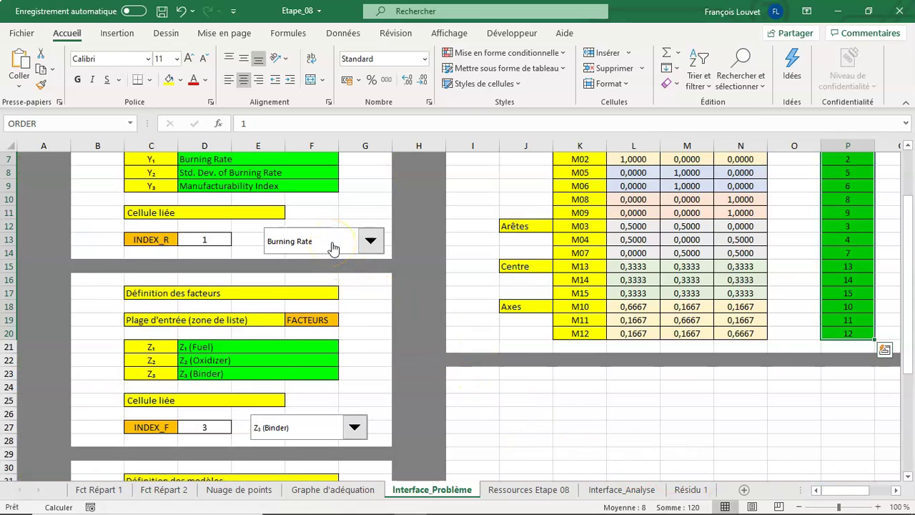
{"action": "scroll", "coordinate": [332, 247], "scroll_direction": "down", "scroll_amount": 2}
{"action": "scroll", "coordinate": [332, 247], "scroll_direction": "down", "scroll_amount": 3}
{"action": "scroll", "coordinate": [332, 248], "scroll_direction": "down", "scroll_amount": 2}
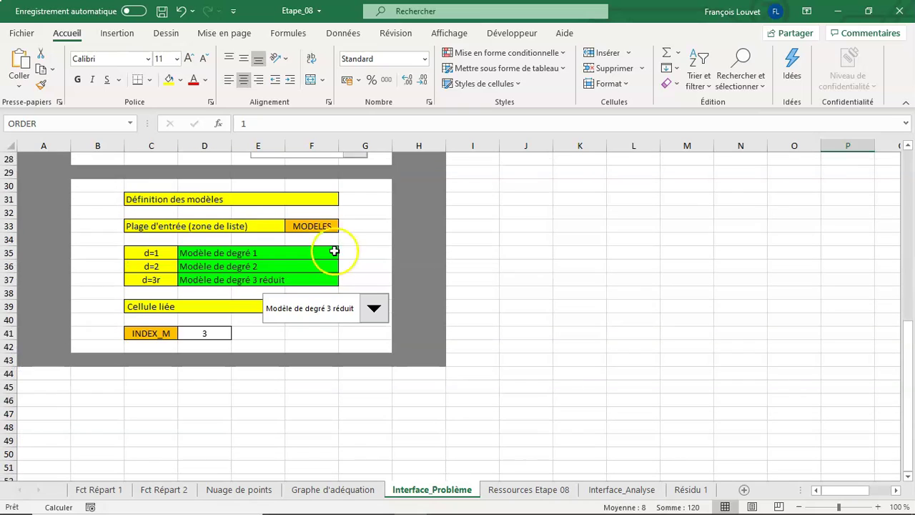
Copy the model combo box and paste it onto the Résidu 1 chart beside the title
{"action": "right_click", "coordinate": [327, 316]}
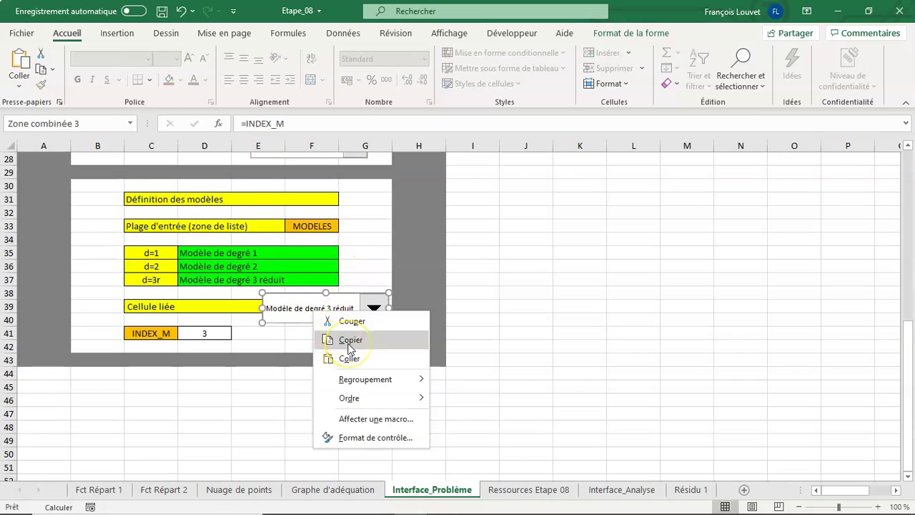
{"action": "left_click", "coordinate": [348, 341]}
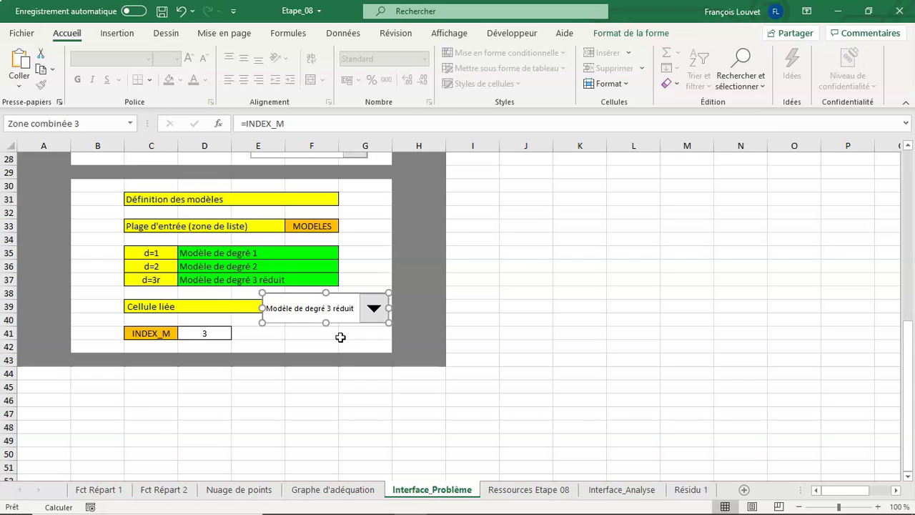
{"action": "left_click", "coordinate": [692, 490]}
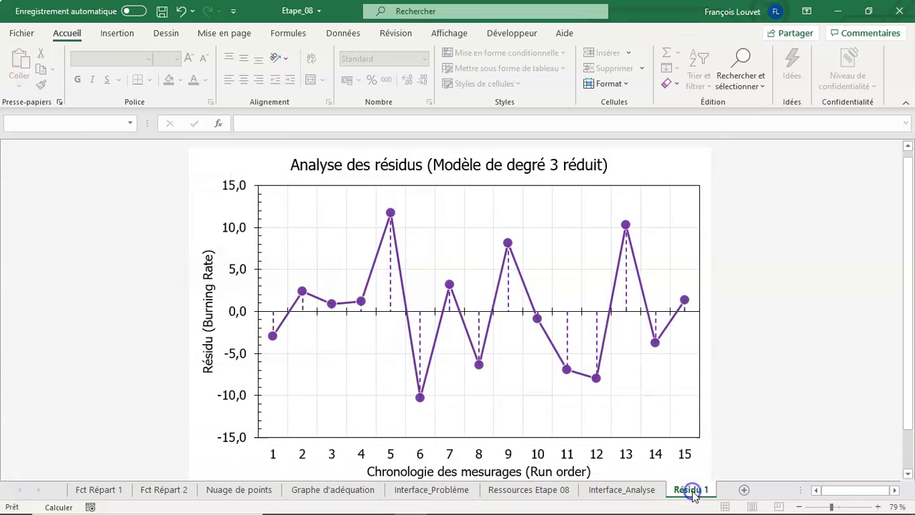
{"action": "left_click", "coordinate": [707, 150]}
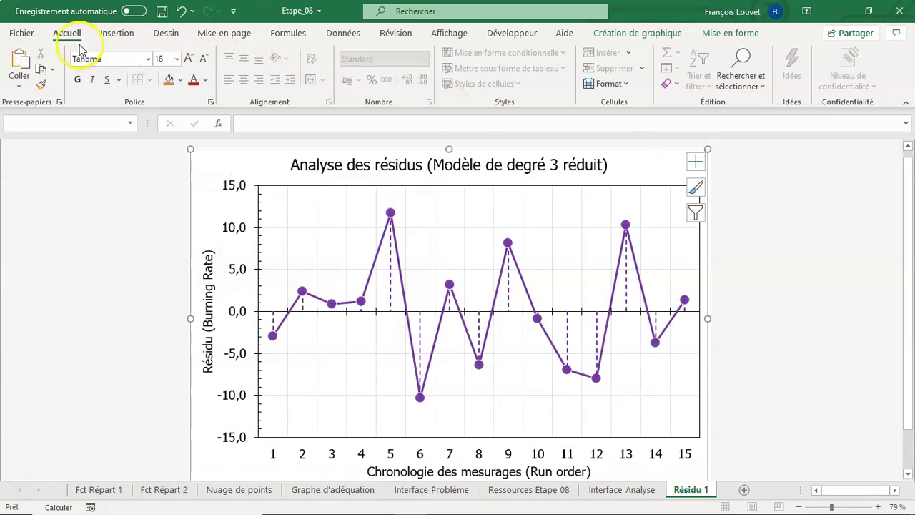
{"action": "left_click", "coordinate": [20, 63]}
{"action": "mouse_move", "coordinate": [221, 168]}
{"action": "left_mouse_down"}
{"action": "mouse_move", "coordinate": [639, 201]}
{"action": "mouse_move", "coordinate": [642, 173]}
{"action": "left_mouse_up"}
{"action": "left_click", "coordinate": [697, 163]}
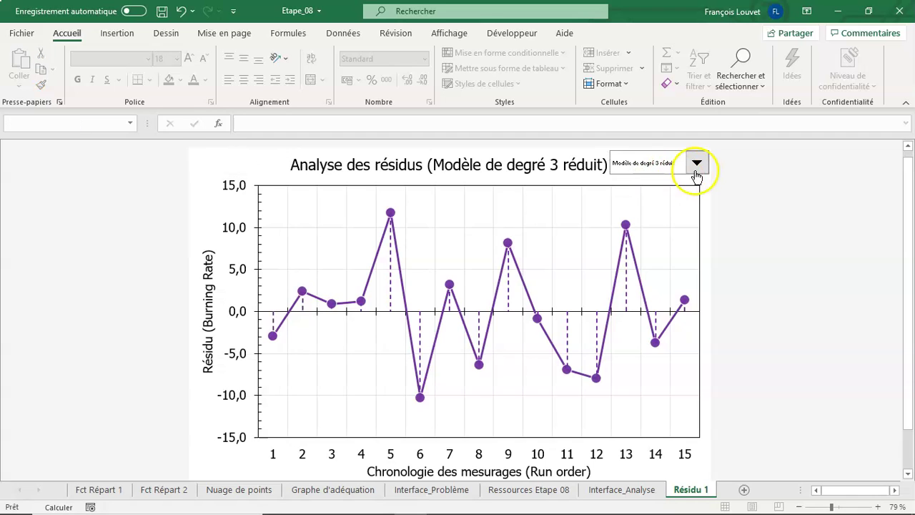
Select Modèle de degré 1 in the chart's model box, then compare with Graphe d'adéquation
{"action": "left_click", "coordinate": [685, 178]}
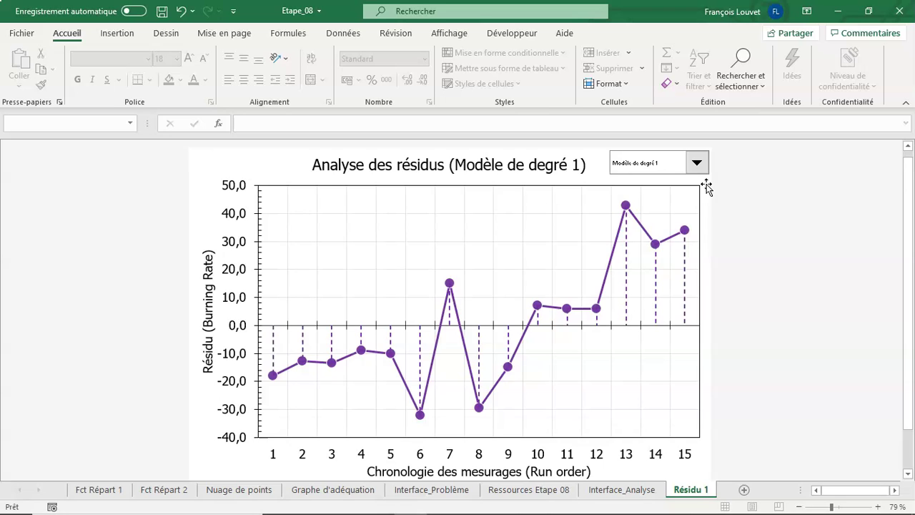
{"action": "left_click", "coordinate": [351, 490]}
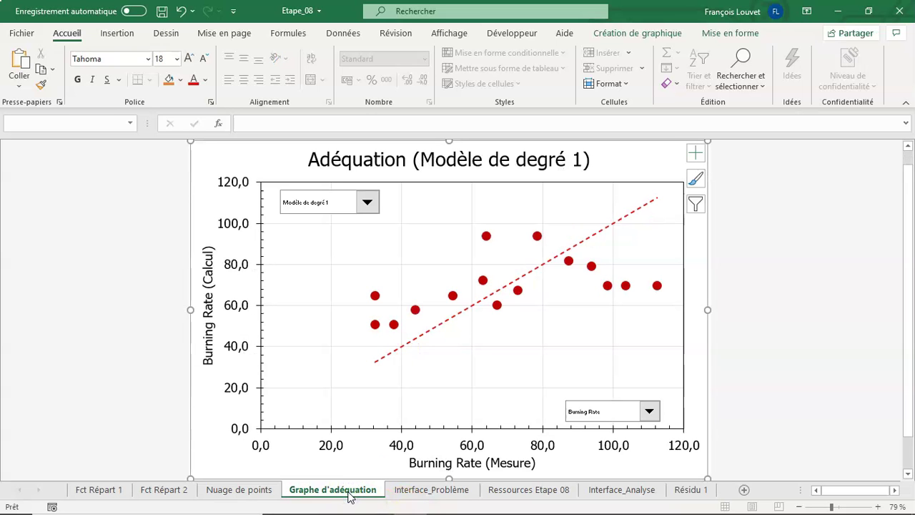
{"action": "left_click", "coordinate": [691, 490]}
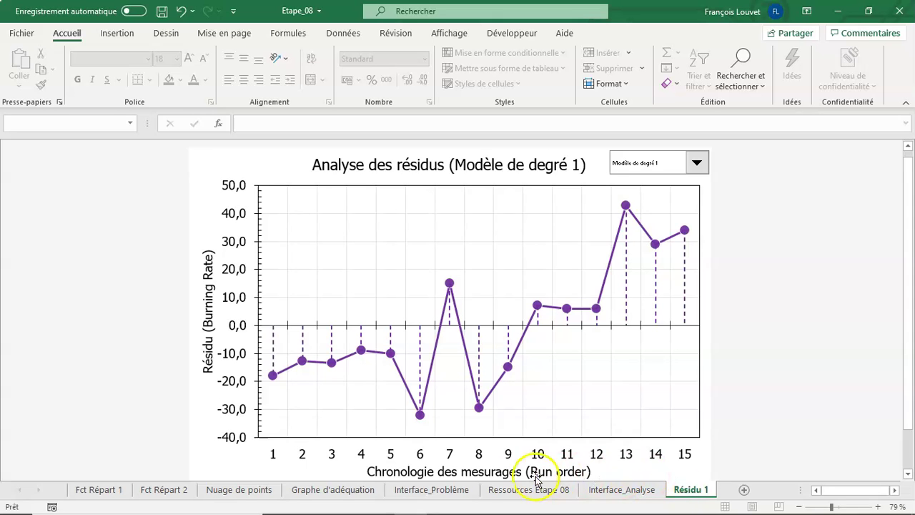
Copy the Burning Rate response combo box from Interface_Problème and paste it onto the Résidu 1 chart
{"action": "left_click", "coordinate": [455, 494]}
{"action": "scroll", "coordinate": [377, 408], "scroll_direction": "up", "scroll_amount": 4}
{"action": "scroll", "coordinate": [382, 403], "scroll_direction": "up", "scroll_amount": 5}
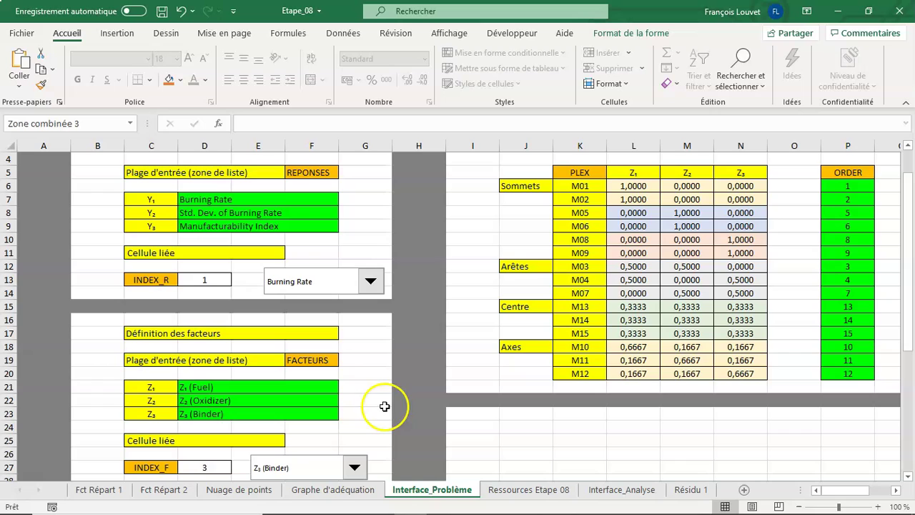
{"action": "right_click", "coordinate": [352, 294]}
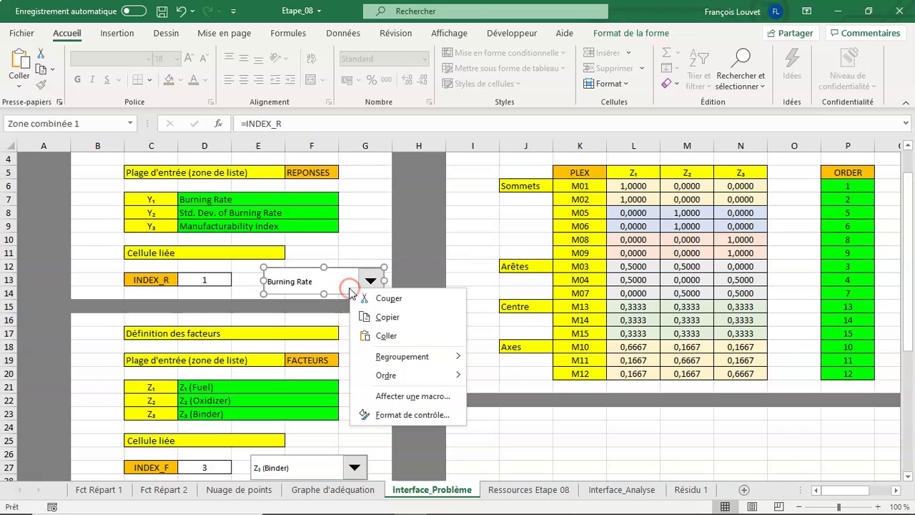
{"action": "left_click", "coordinate": [379, 319]}
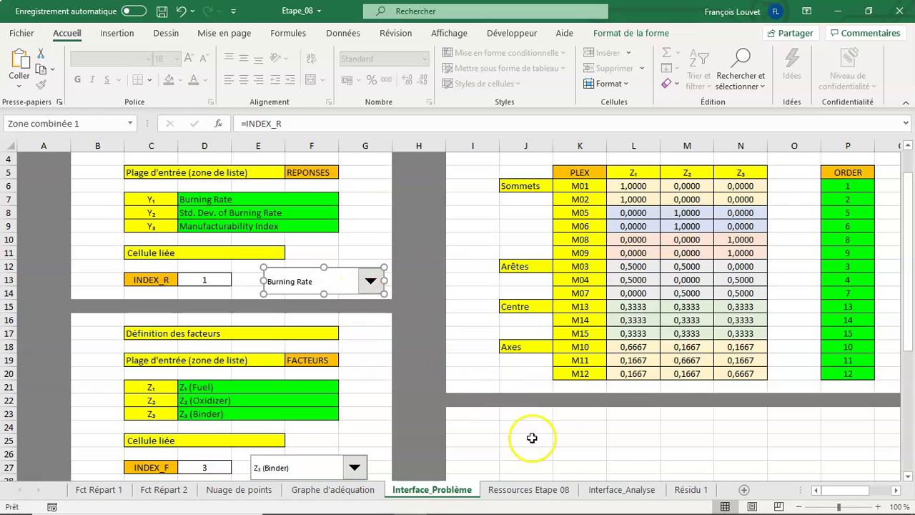
{"action": "left_click", "coordinate": [678, 490]}
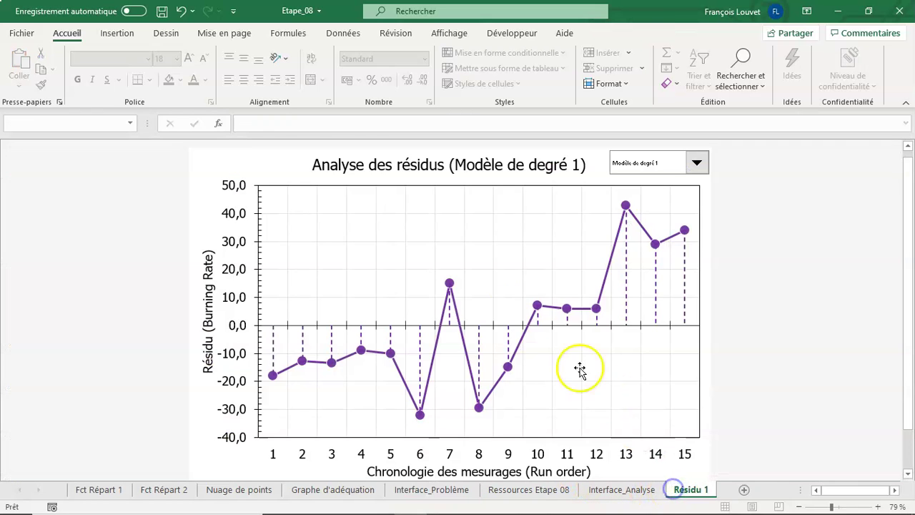
{"action": "left_click", "coordinate": [285, 146]}
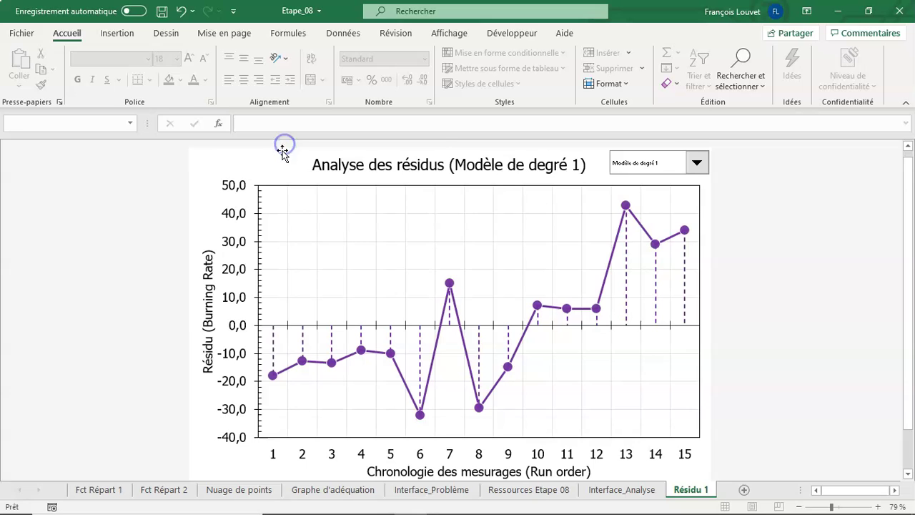
{"action": "left_click", "coordinate": [21, 64]}
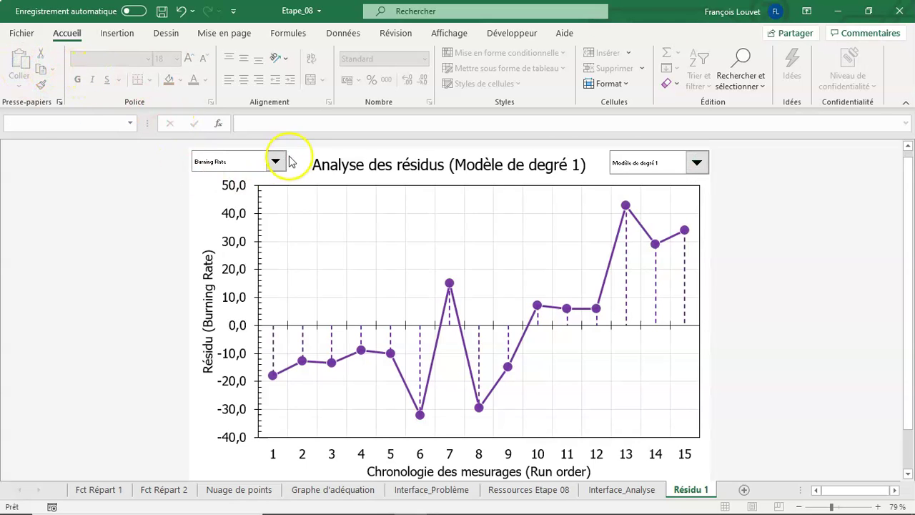
Try Std. Dev. of Burning Rate, then Manufacturability Index in the residual chart's response box
{"action": "left_click", "coordinate": [276, 162]}
{"action": "left_click", "coordinate": [269, 182]}
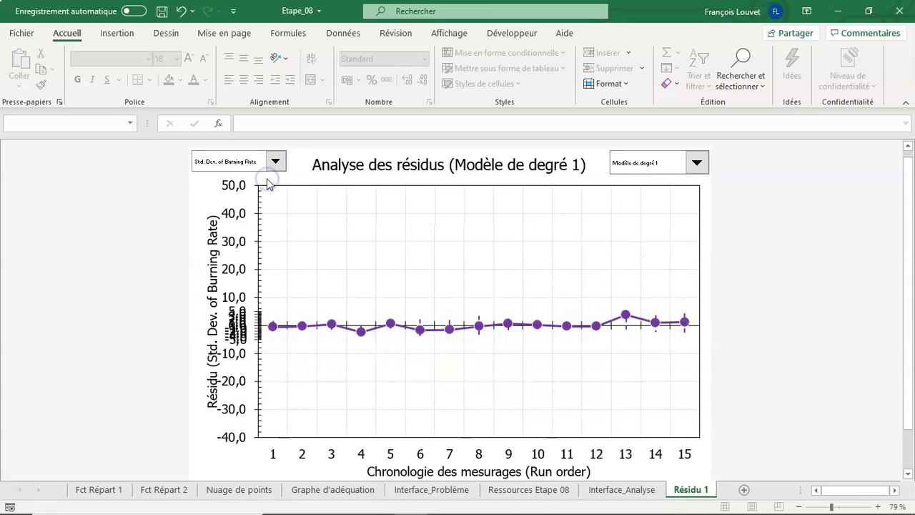
{"action": "left_click", "coordinate": [276, 162]}
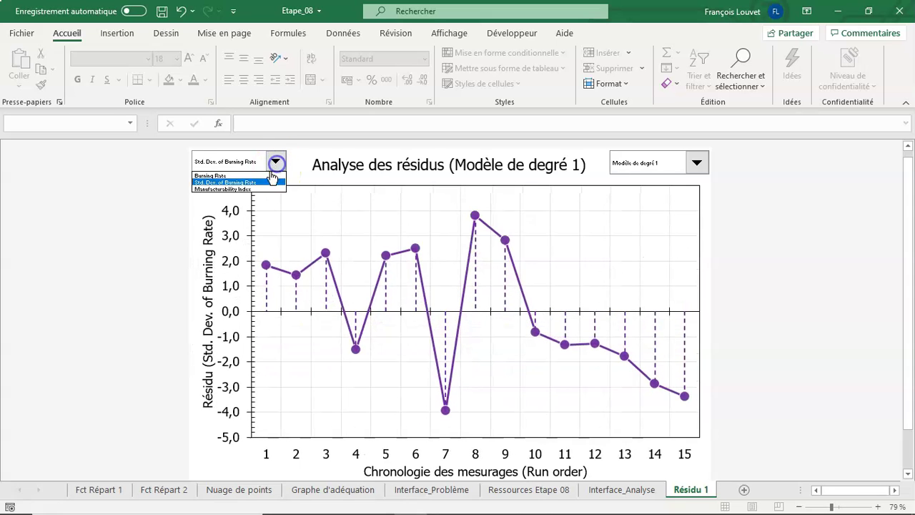
{"action": "left_click", "coordinate": [262, 187]}
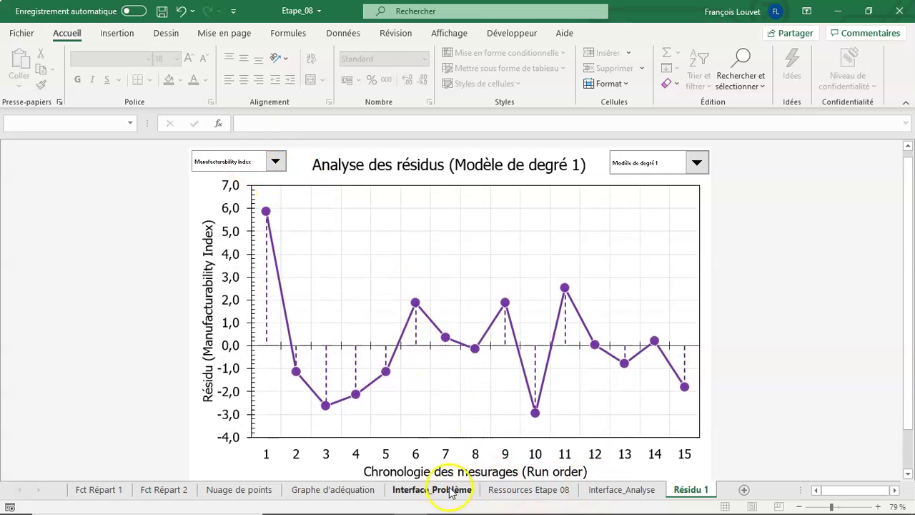
On Graphe d'adéquation, select Modèle de degré 3 réduit and Std. Dev. of Burning Rate
{"action": "left_click", "coordinate": [356, 493]}
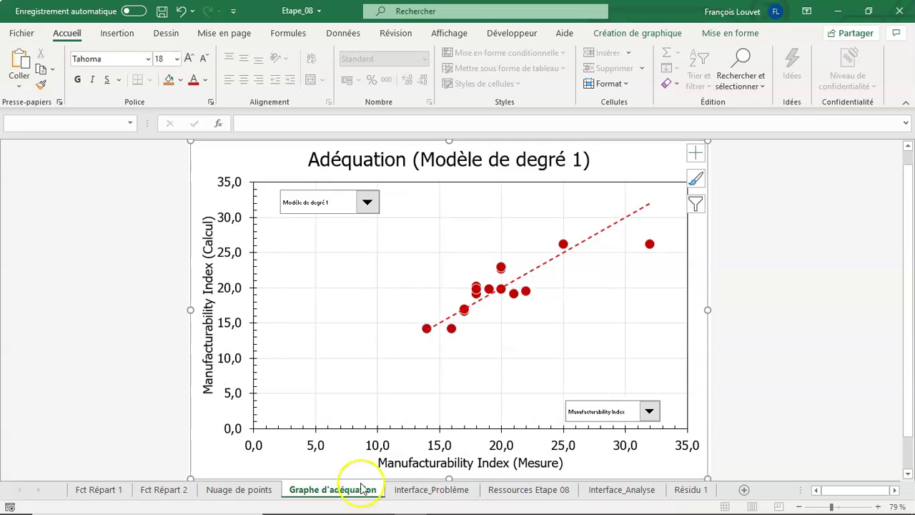
{"action": "left_click", "coordinate": [365, 206]}
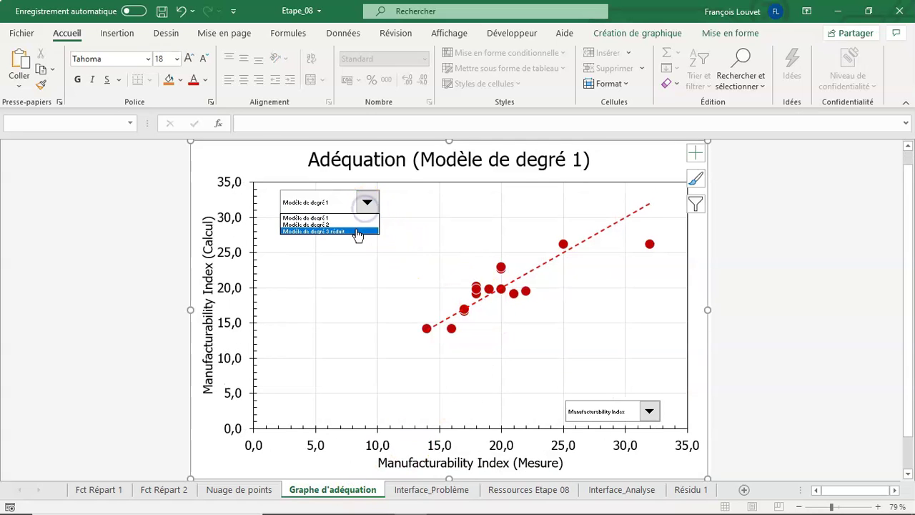
{"action": "left_click", "coordinate": [356, 231]}
{"action": "left_click", "coordinate": [648, 411]}
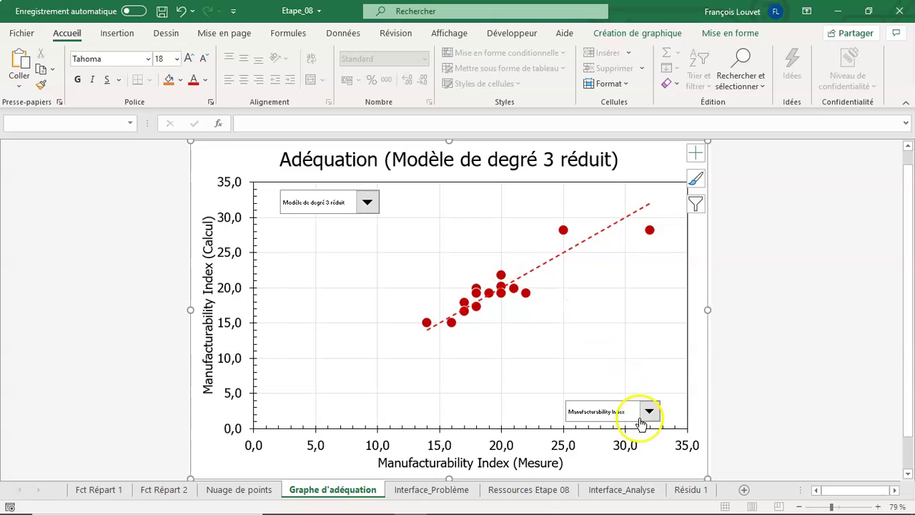
{"action": "left_click", "coordinate": [611, 427]}
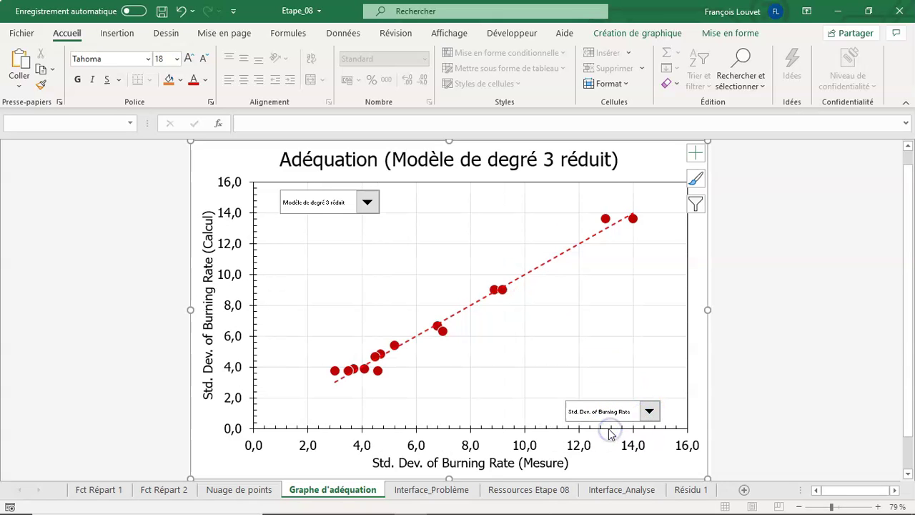
Switch the Résidu 1 chart's model to Modèle de degré 2
{"action": "left_click", "coordinate": [685, 492]}
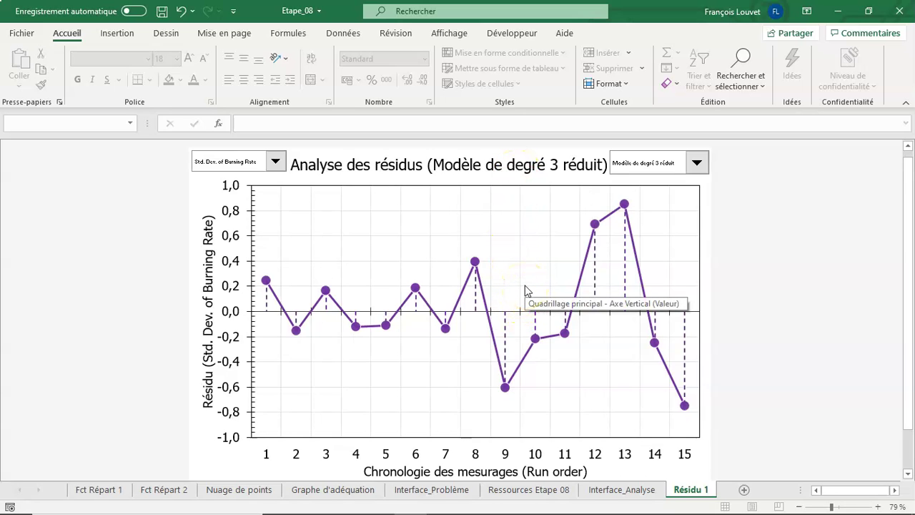
{"action": "left_click", "coordinate": [693, 163]}
{"action": "left_click", "coordinate": [678, 186]}
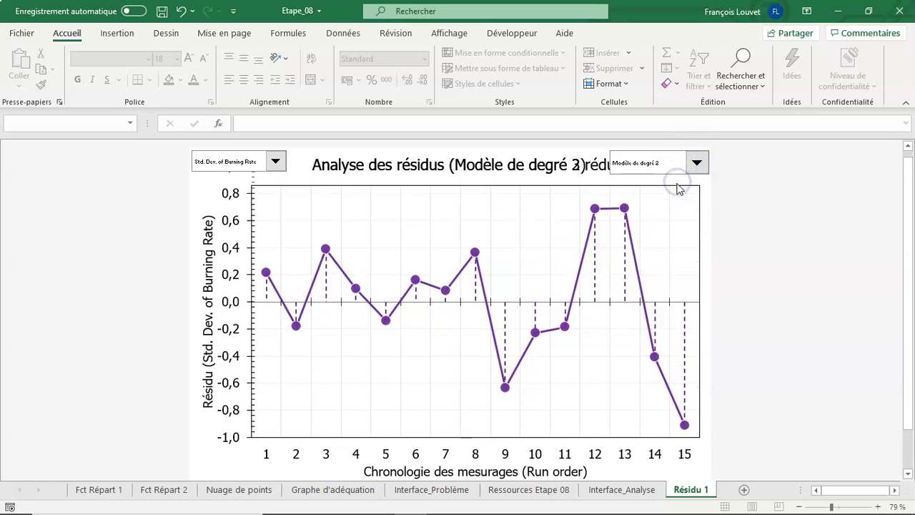
{"action": "left_click", "coordinate": [668, 204]}
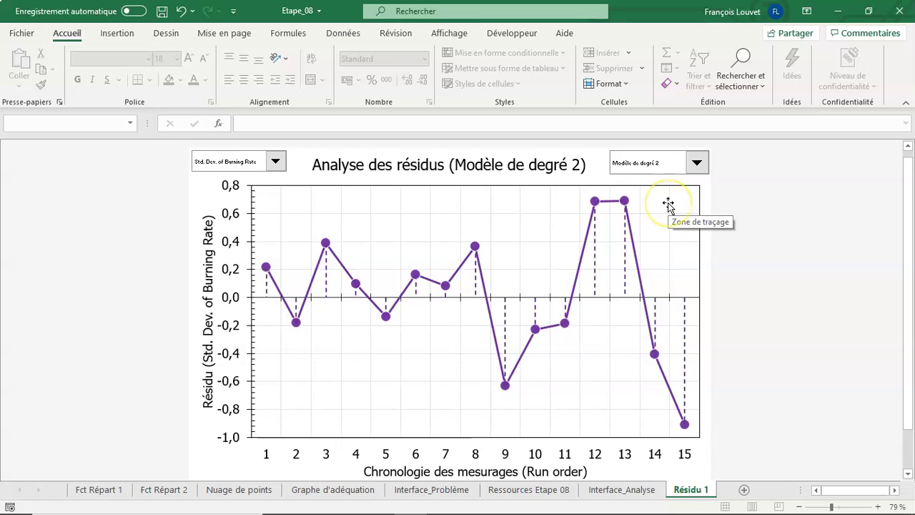